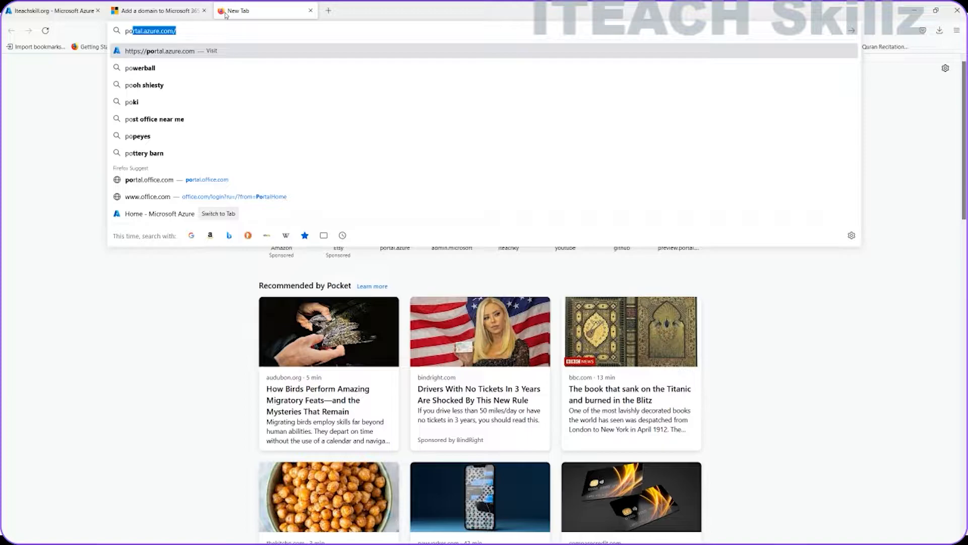
Step: Go to portal.office.com in the Firefox address bar
type("rta")
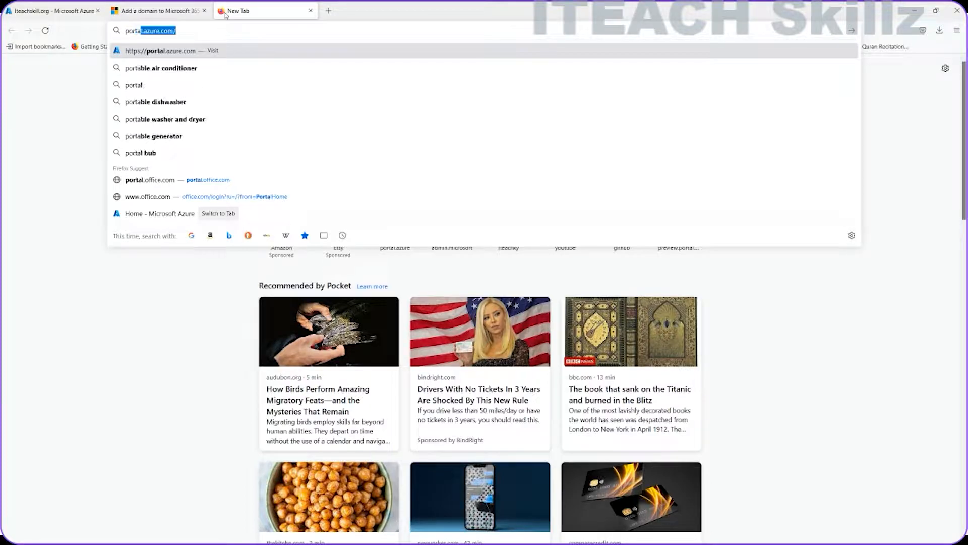
type("l.of")
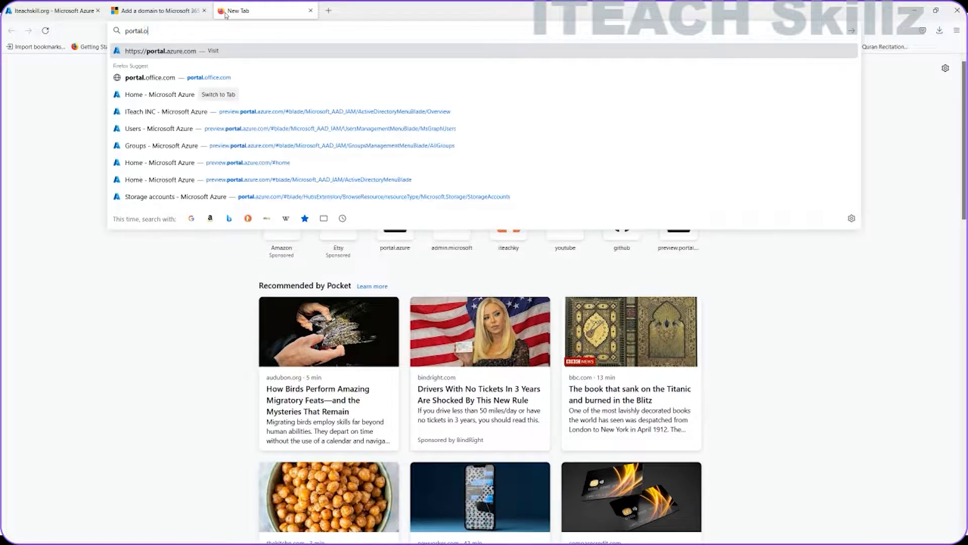
key("Return")
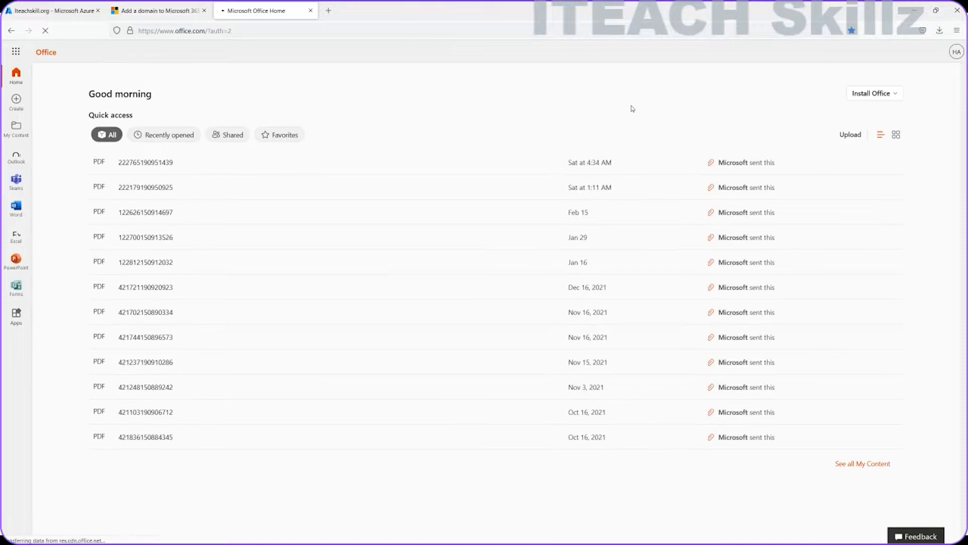
Step: Check the signed-in account, then launch Admin from the Office app launcher
left_click(957, 51)
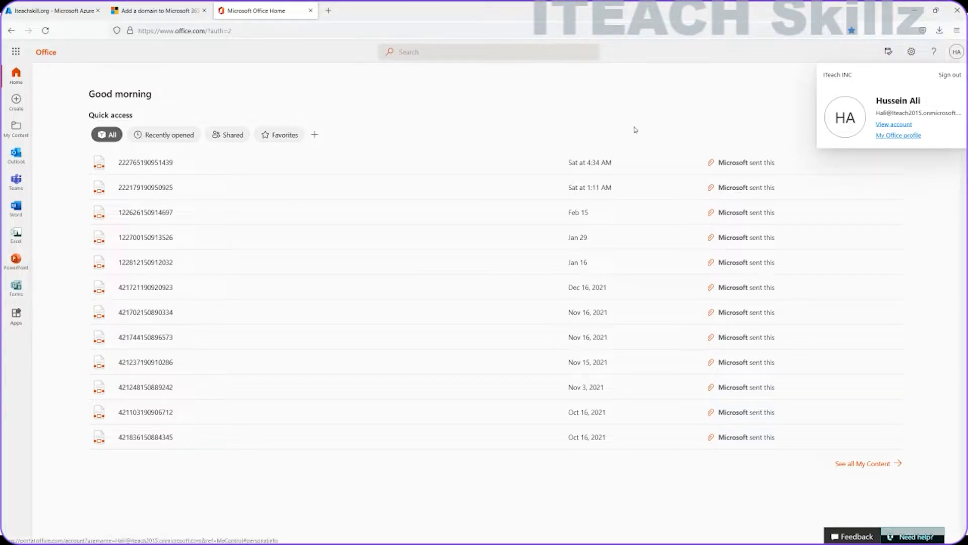
left_click(16, 51)
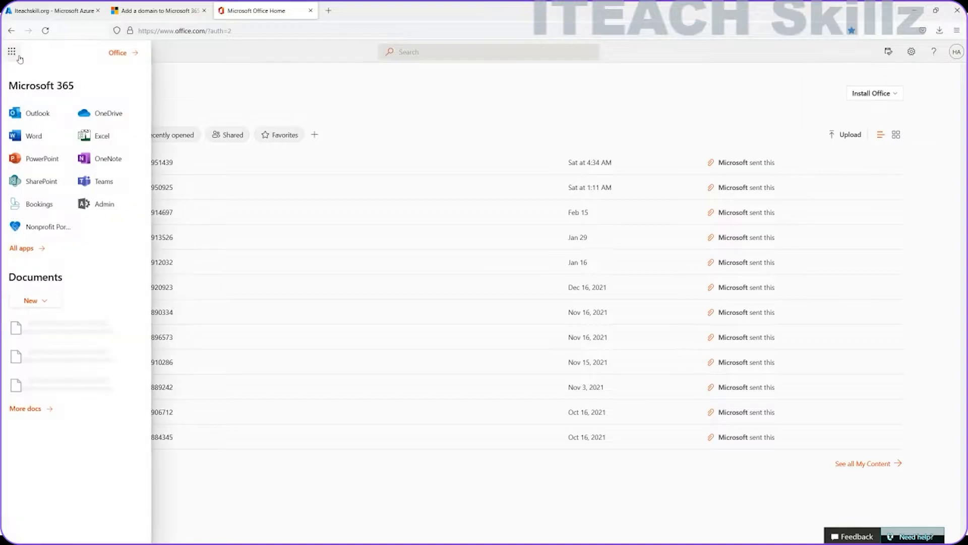
left_click(104, 205)
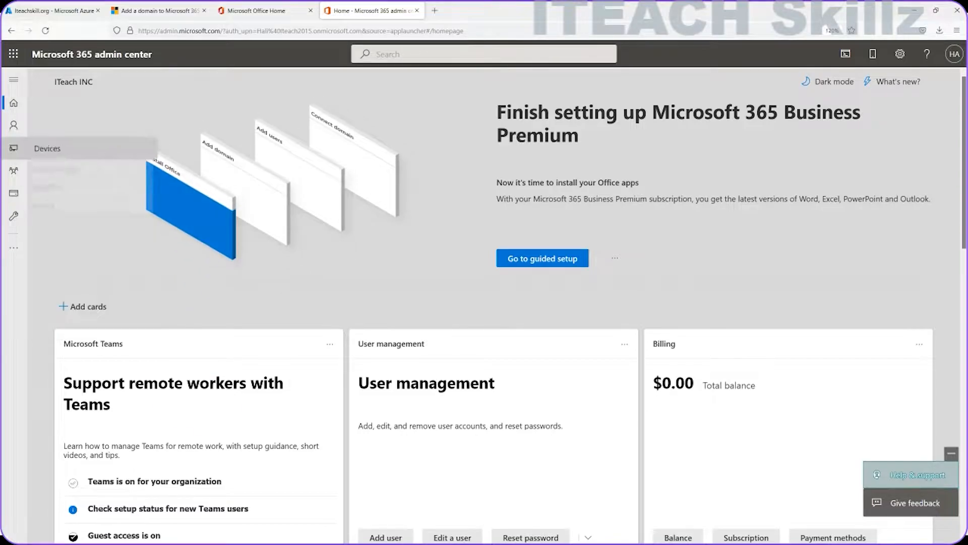
Step: From the Setup page, open 'Get your custom domain set up' under Sign-in and security
left_click(14, 80)
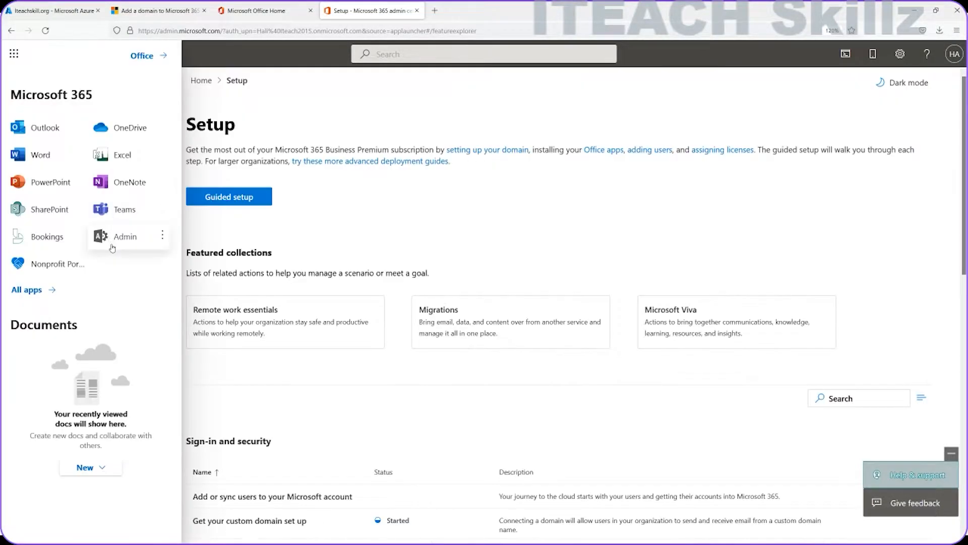
left_click(109, 243)
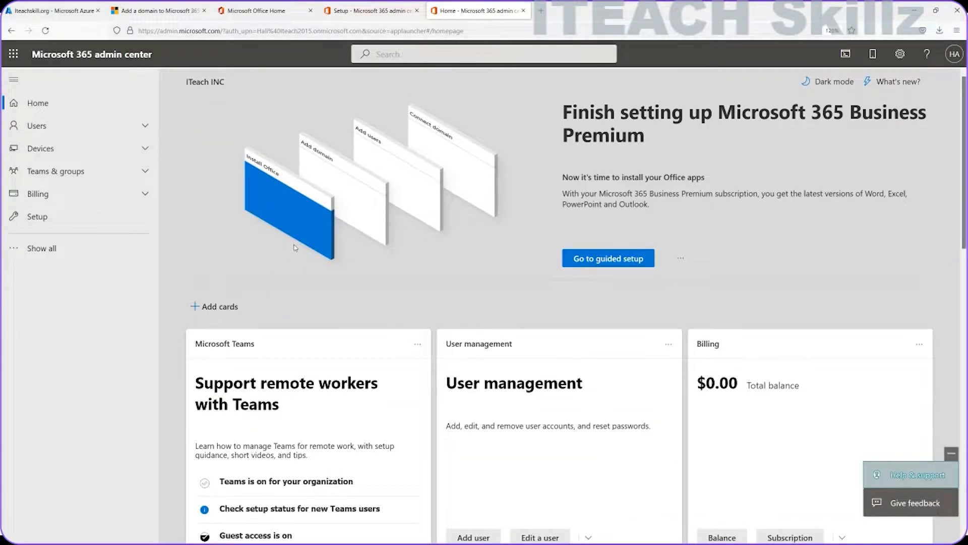
left_click(52, 220)
scroll(317, 347, "down", 4)
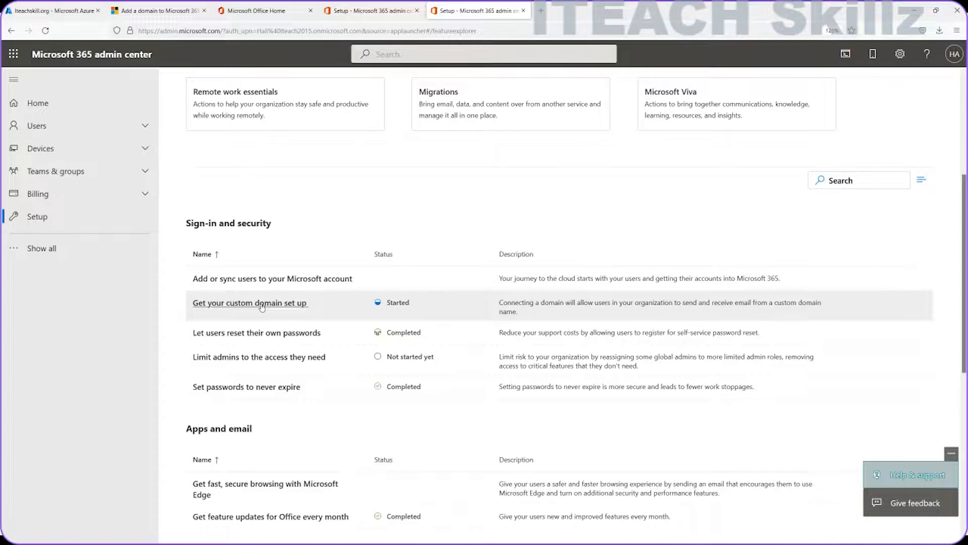
left_click(262, 305)
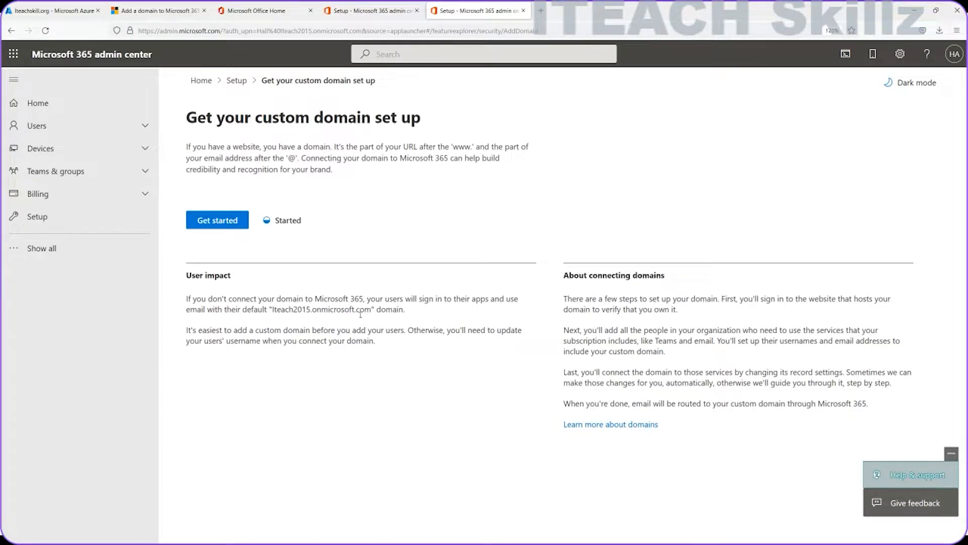
Step: Start the custom domain setup to reach the Domains list, then begin adding a domain
left_click(212, 219)
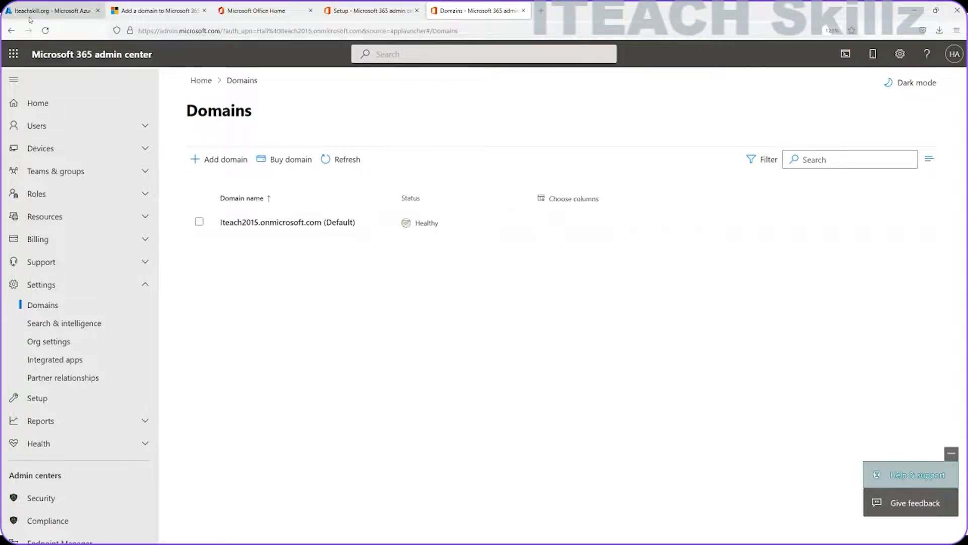
left_click(51, 10)
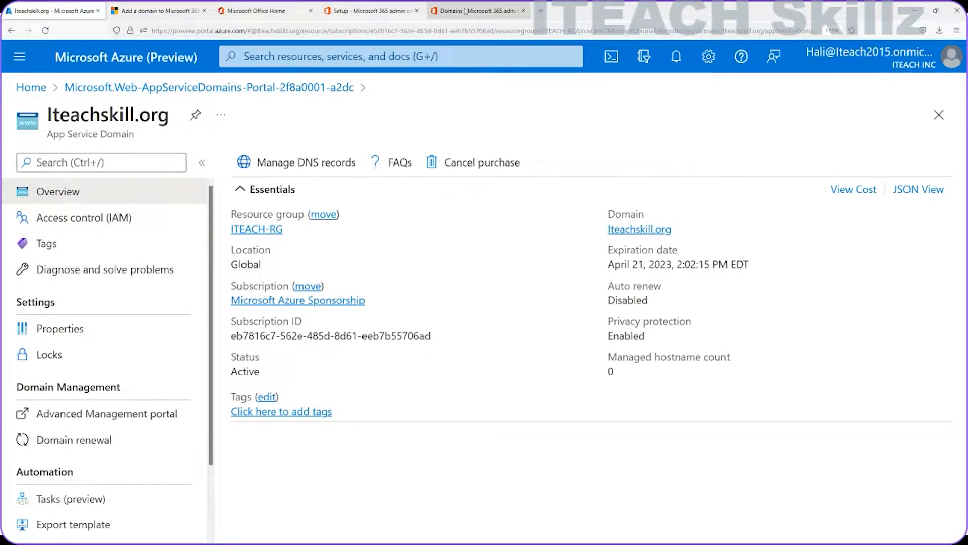
left_click(470, 9)
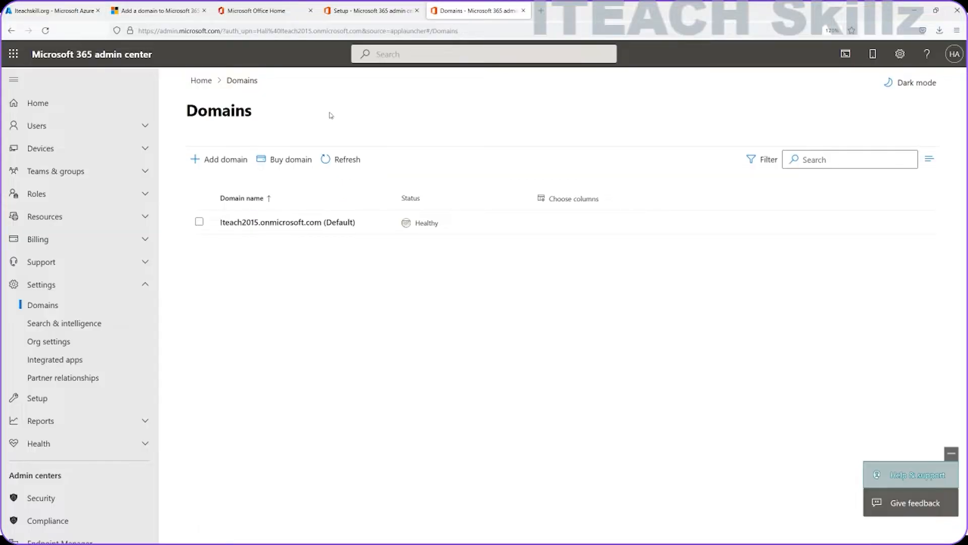
left_click(201, 162)
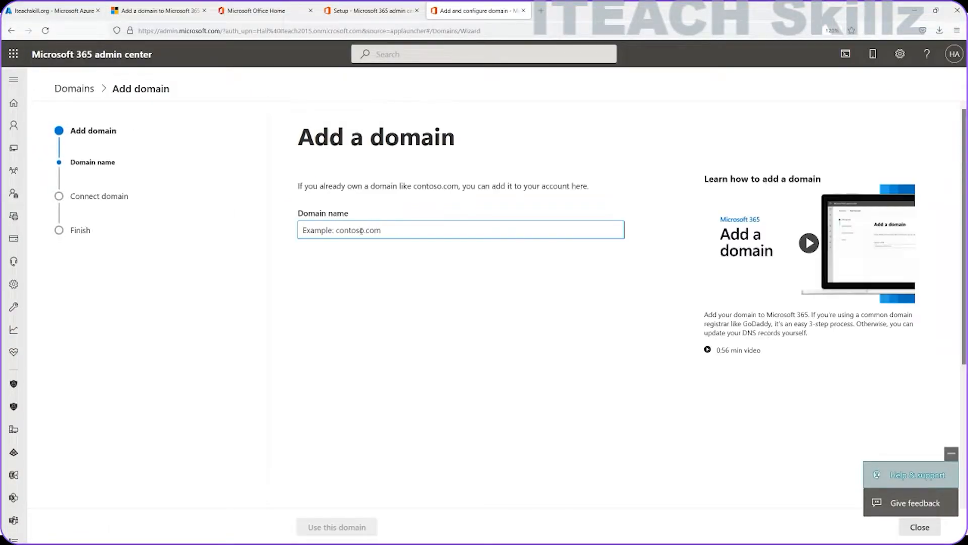
Step: Add iteachskill.org as a domain and choose TXT-record verification to get its values
type("s")
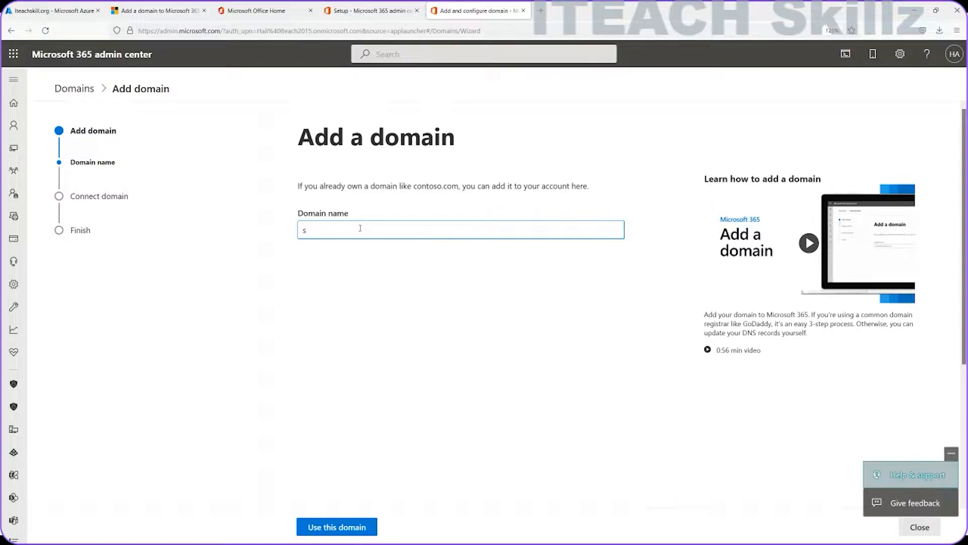
key("BackSpace")
type("iteachskill.org")
left_click(338, 526)
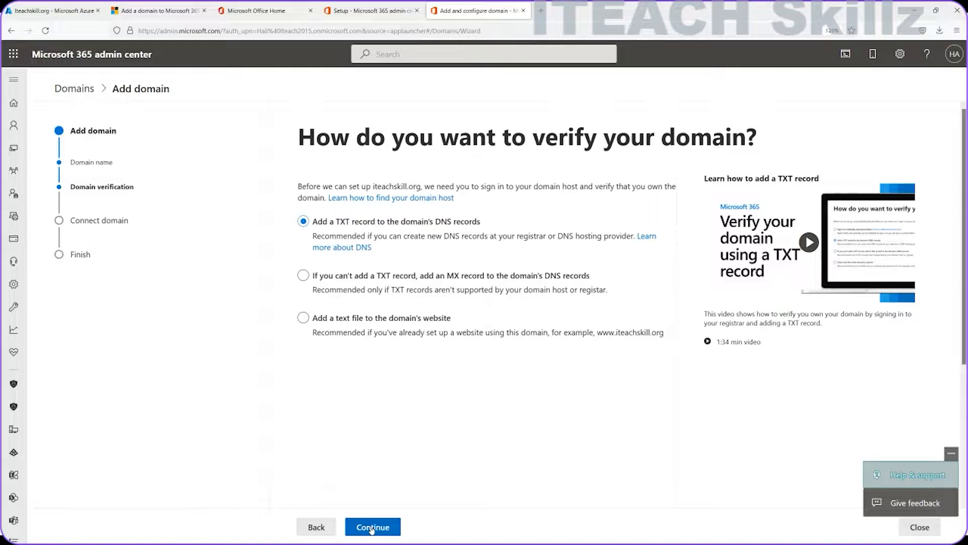
left_click(371, 528)
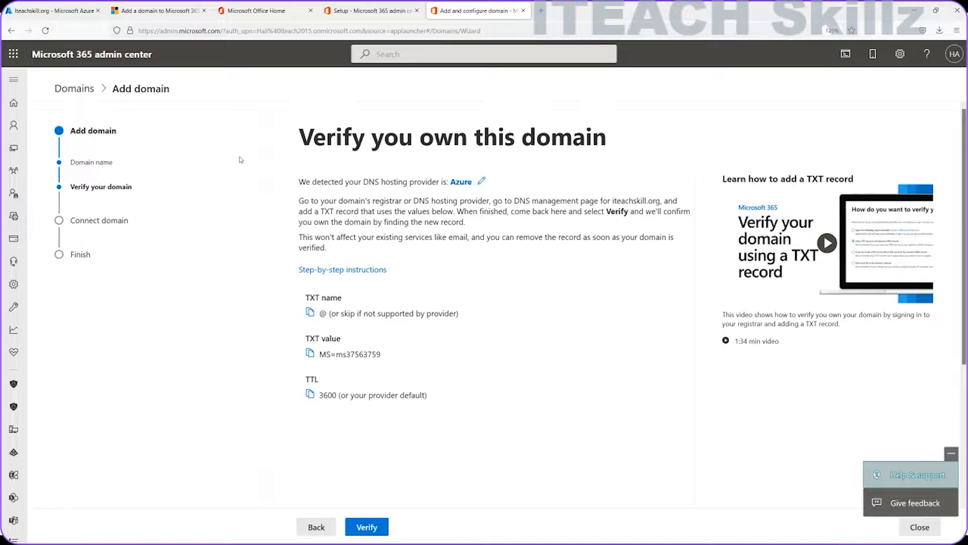
left_click(38, 11)
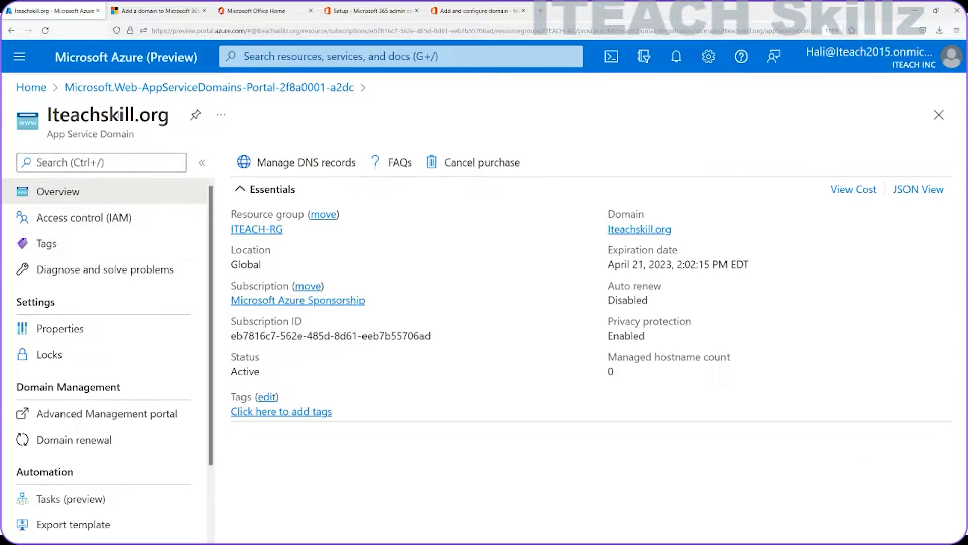
Step: Open Manage DNS records on the Iteachskill.org App Service Domain overview
scroll(139, 237, "down", 2)
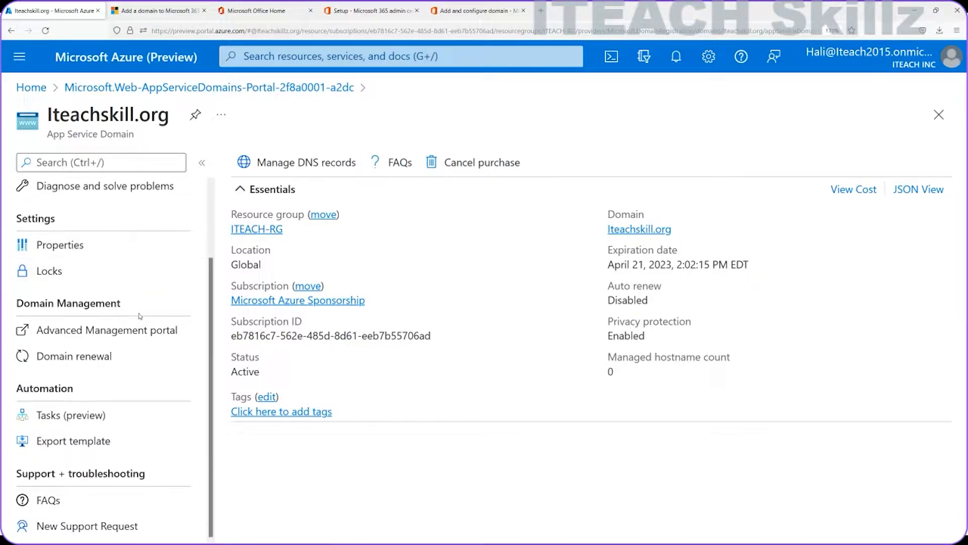
scroll(129, 321, "up", 2)
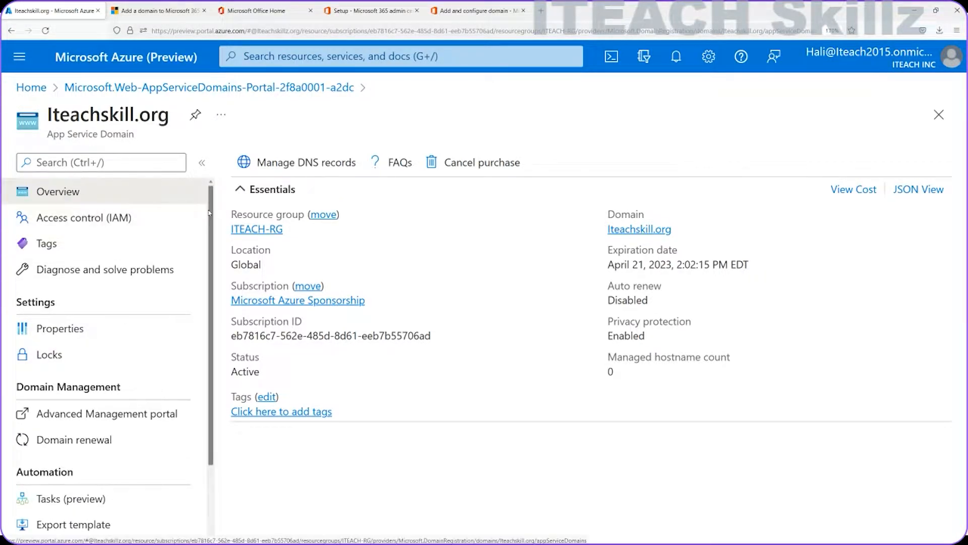
left_click(296, 163)
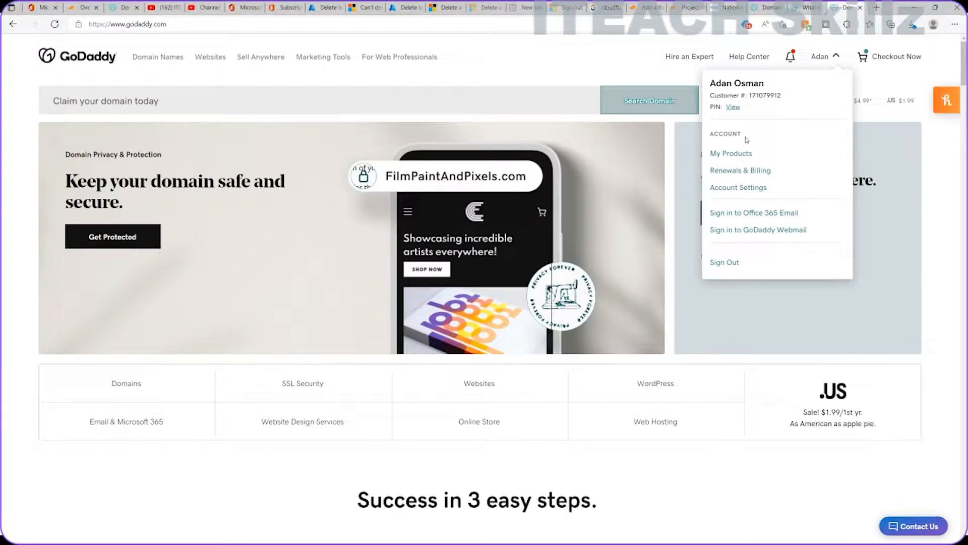
Step: Open DNS management for itky.org from GoDaddy's My Products list
left_click(731, 152)
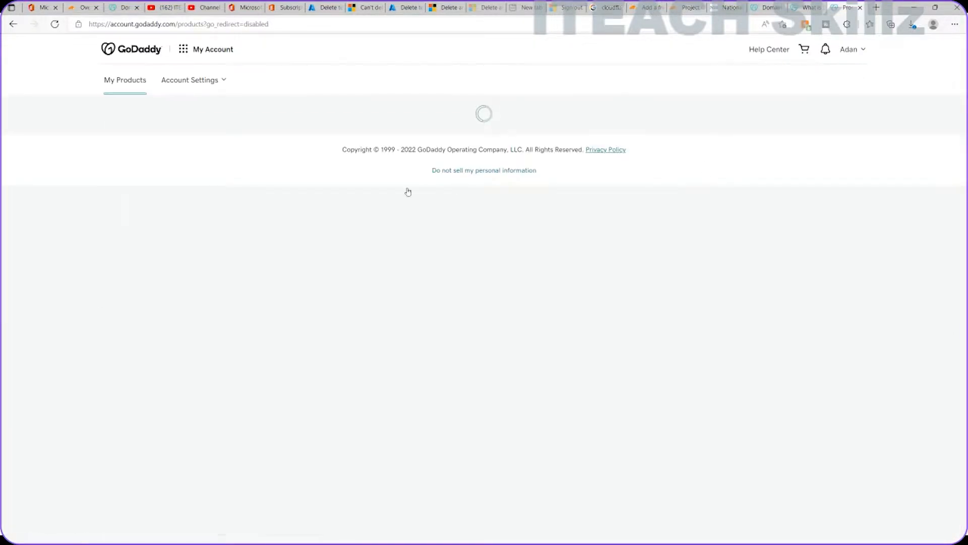
left_click(450, 208)
left_click(426, 275)
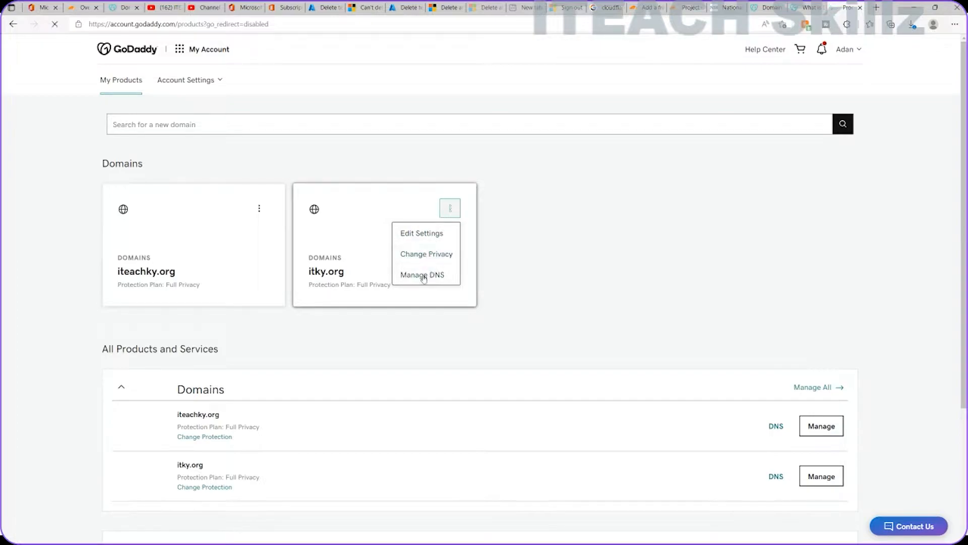
Step: Start a new TXT record for itky.org with its Name set to @
scroll(350, 285, "down", 5)
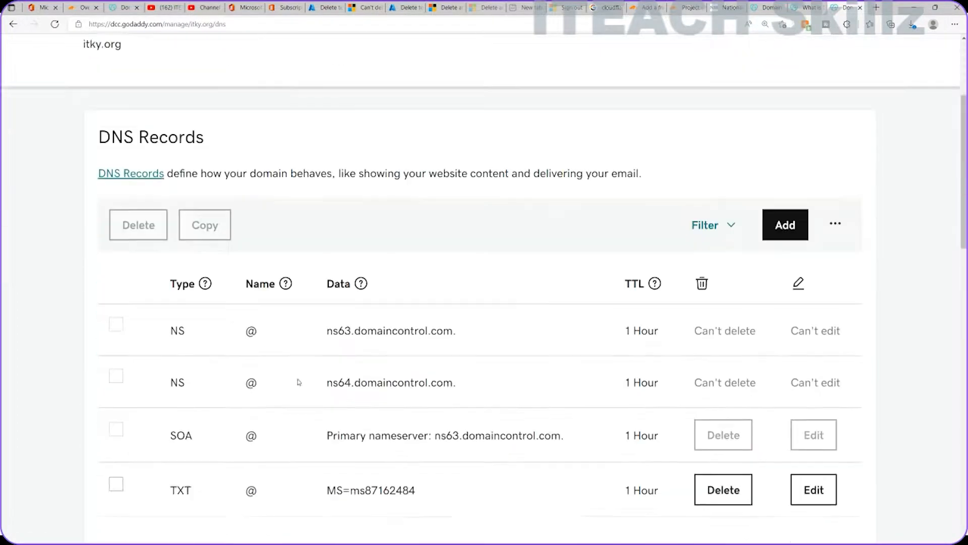
left_click(797, 99)
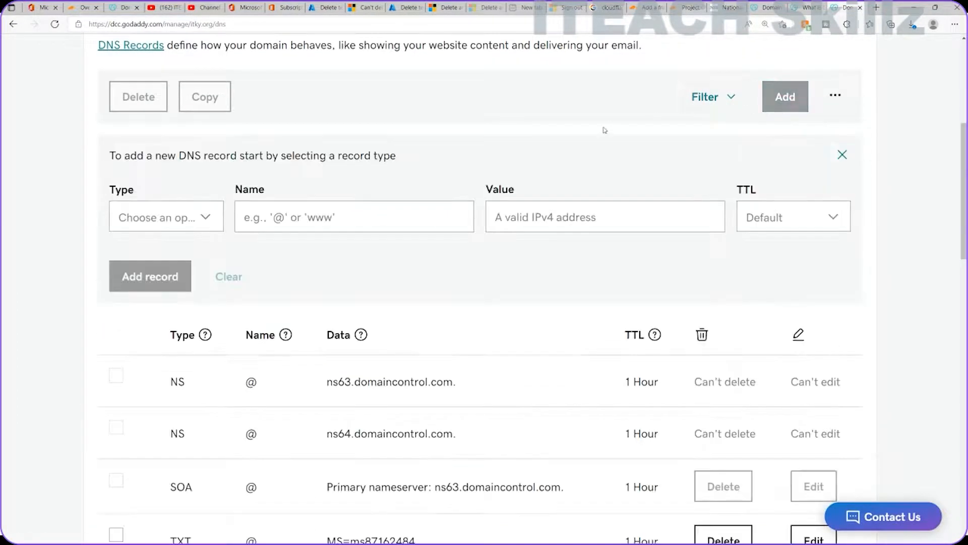
left_click(178, 214)
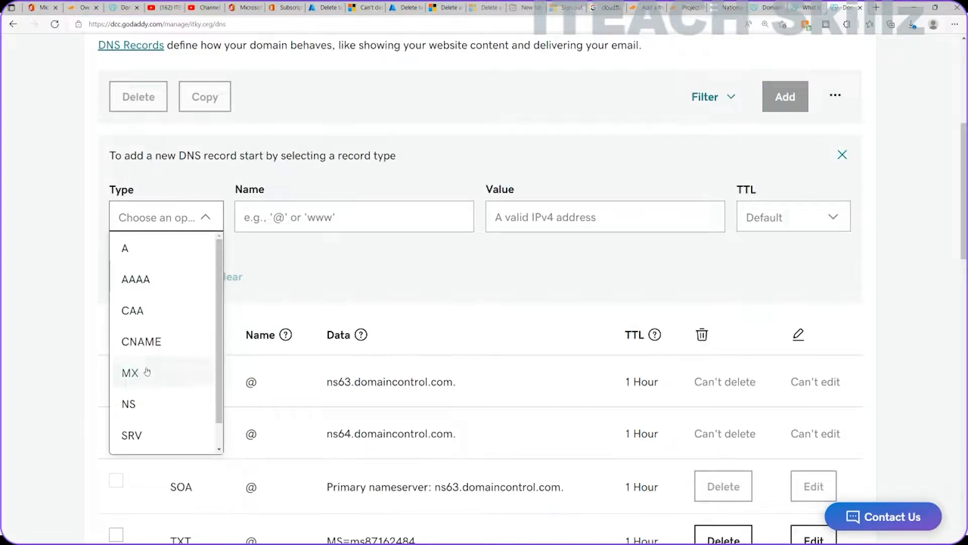
scroll(149, 372, "down", 1)
left_click(128, 439)
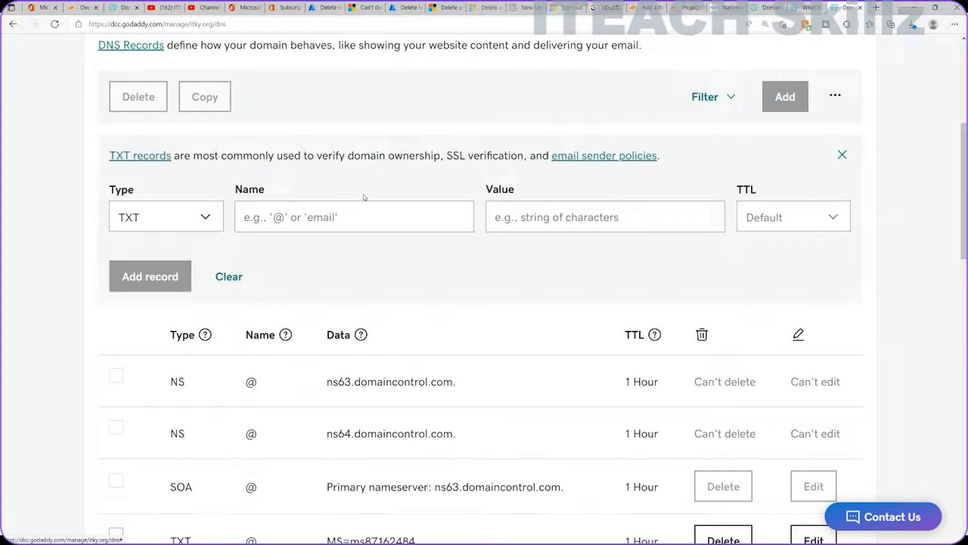
right_click(326, 212)
left_click(353, 313)
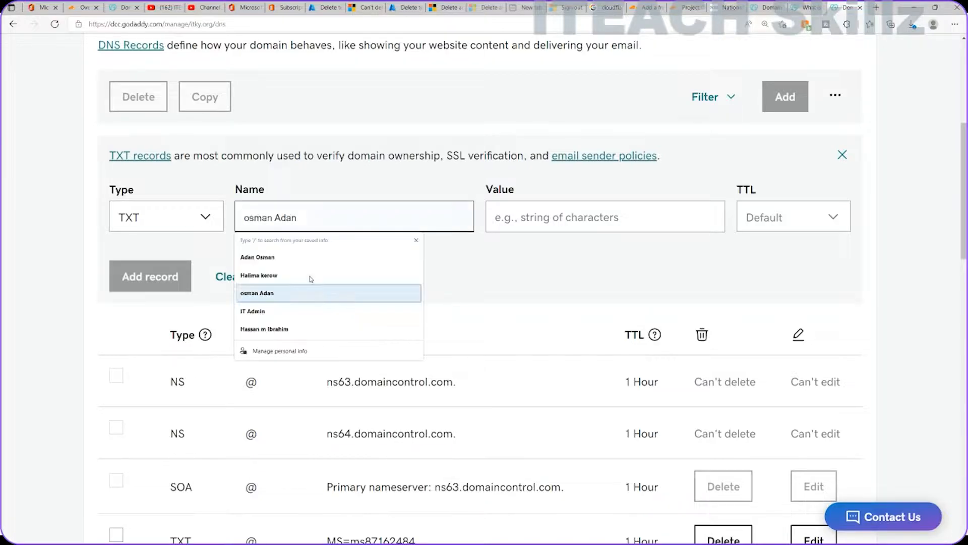
left_click(501, 252)
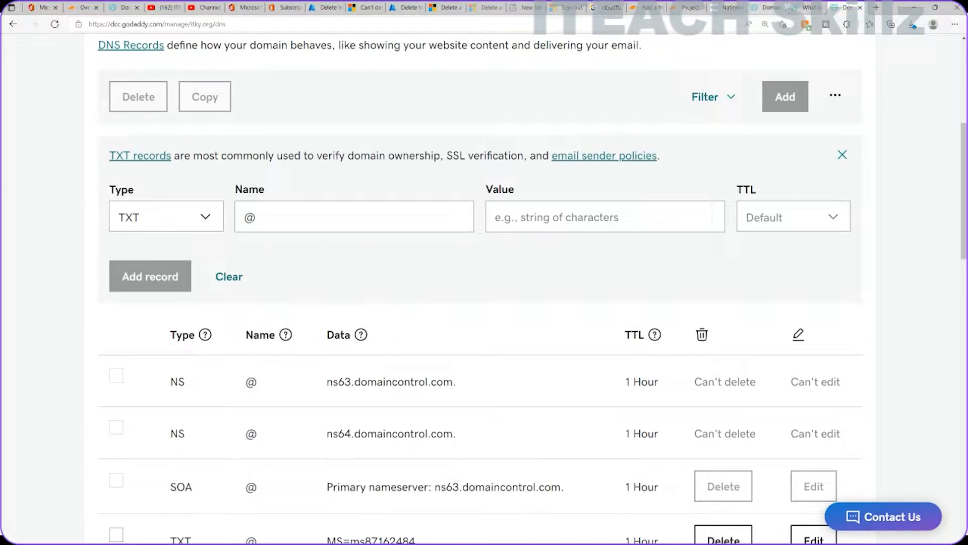
left_click(915, 9)
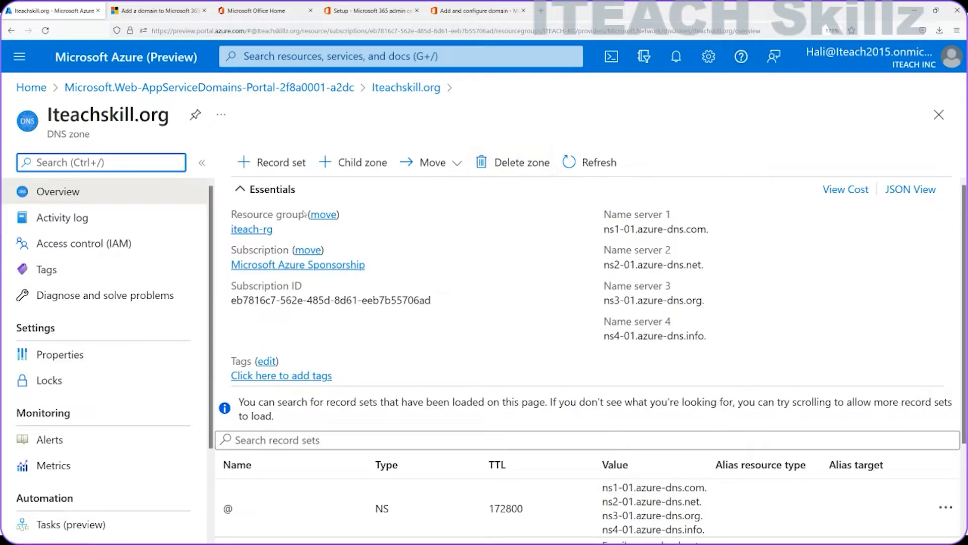
Step: Draft a new Azure TXT record set named @ in the Iteachskill.org zone
left_click(270, 170)
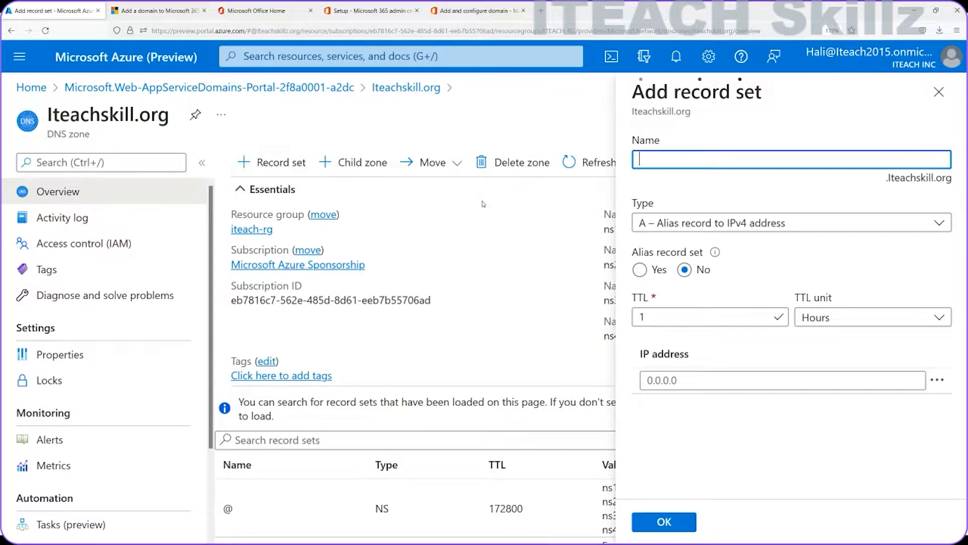
left_click(728, 219)
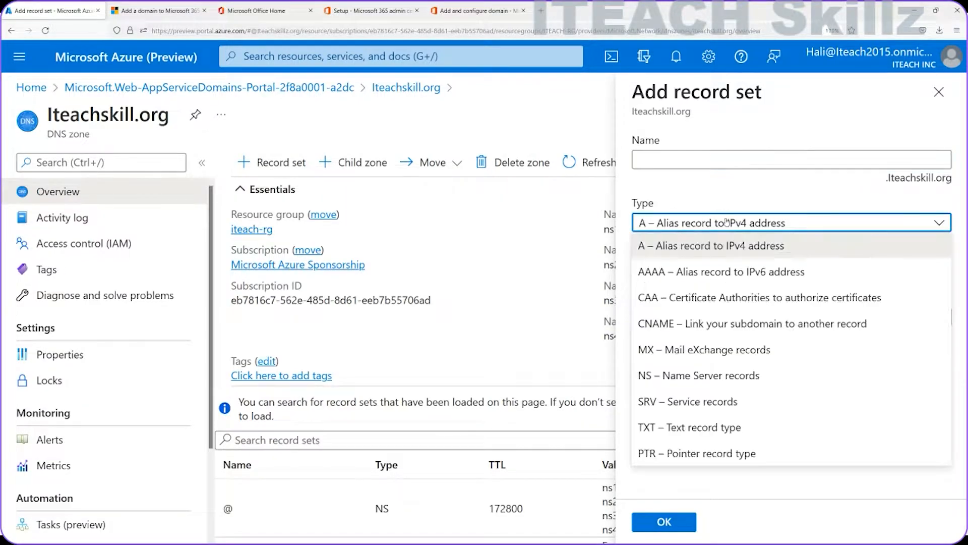
left_click(684, 427)
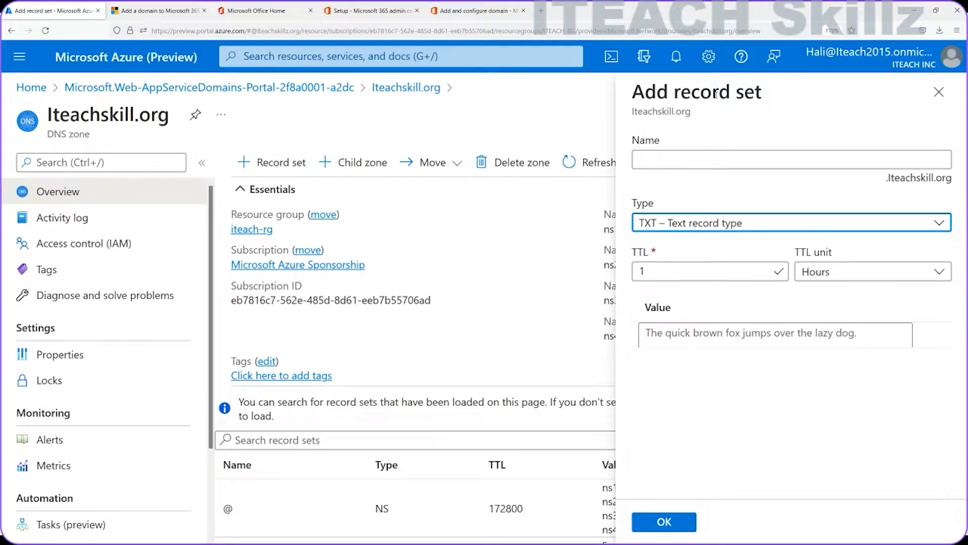
left_click(687, 153)
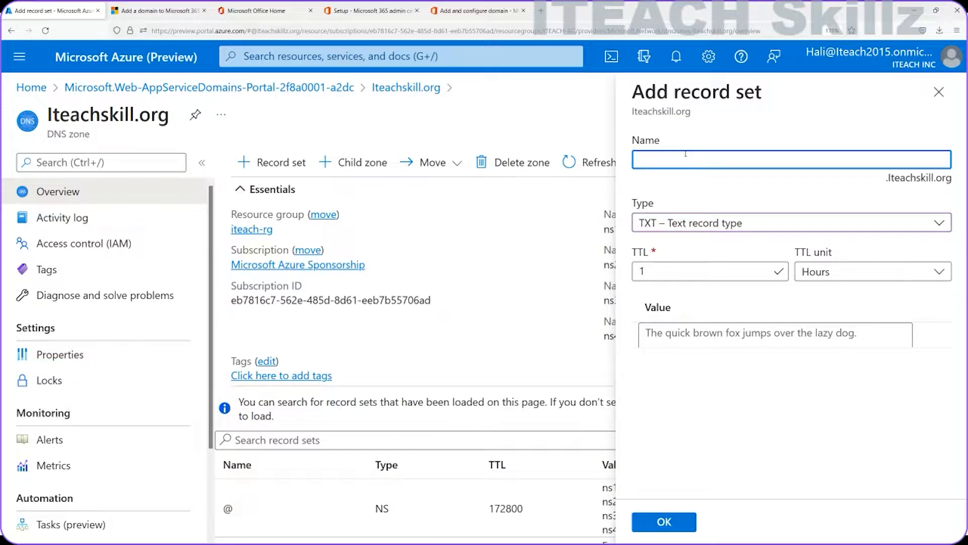
right_click(686, 154)
left_click(674, 156)
type("@")
left_click(474, 10)
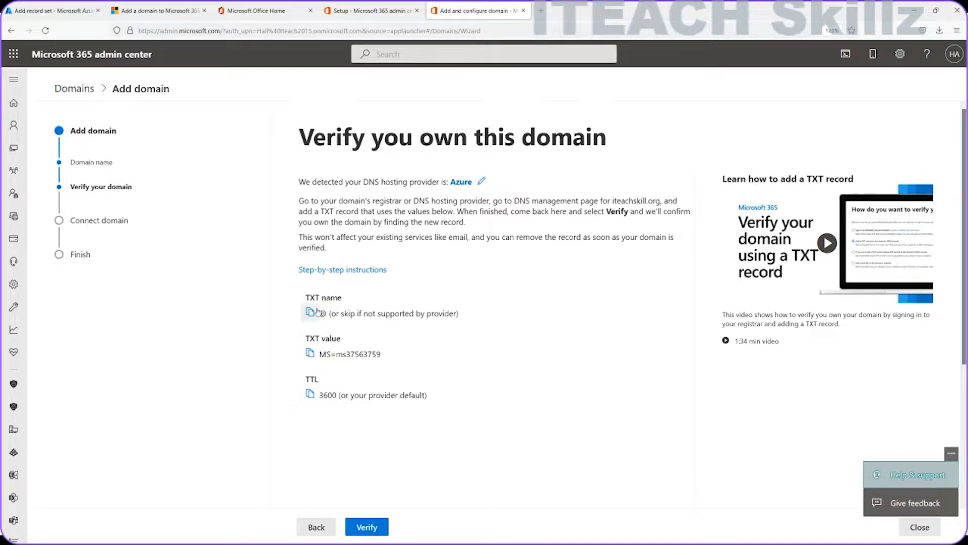
Step: Copy the TXT value MS=ms37563759 and go back to the Azure record set form
left_click(309, 353)
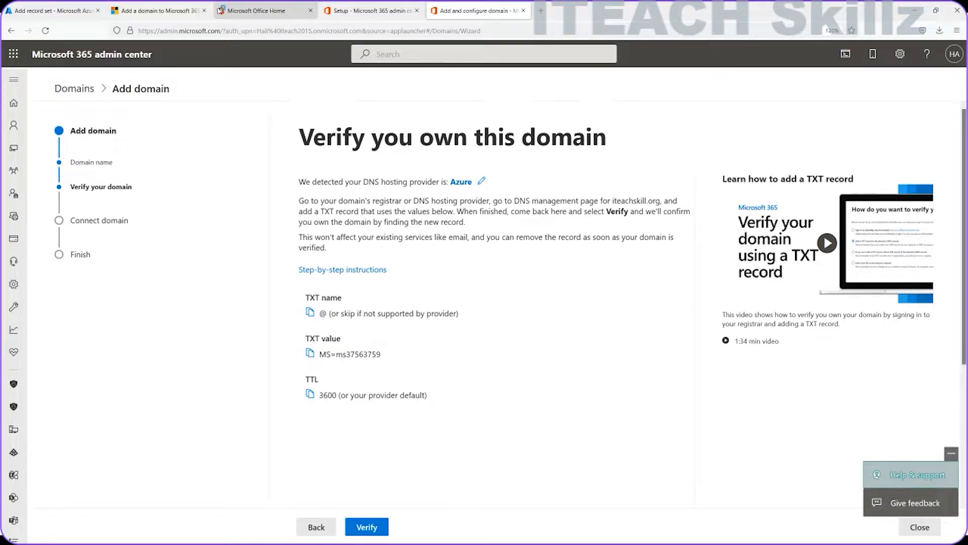
left_click(82, 9)
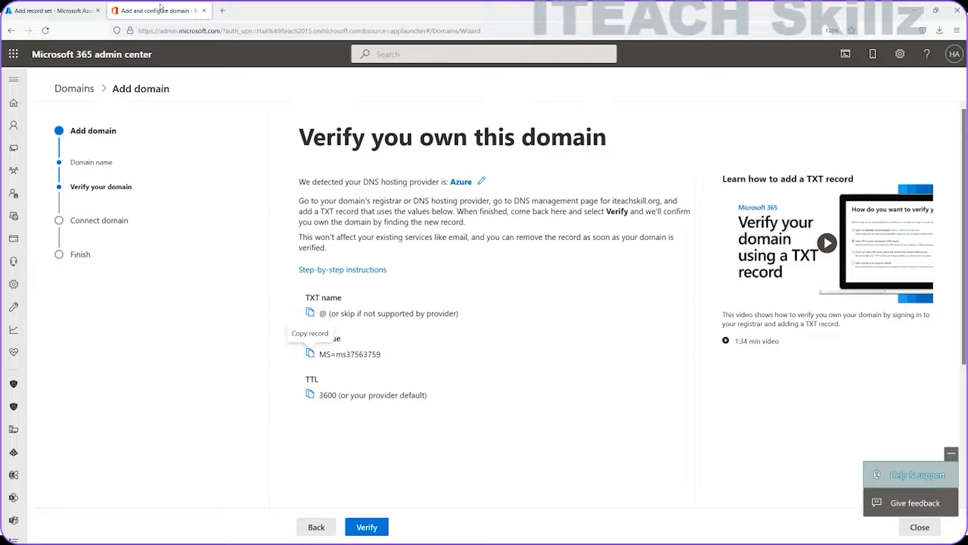
left_click(53, 10)
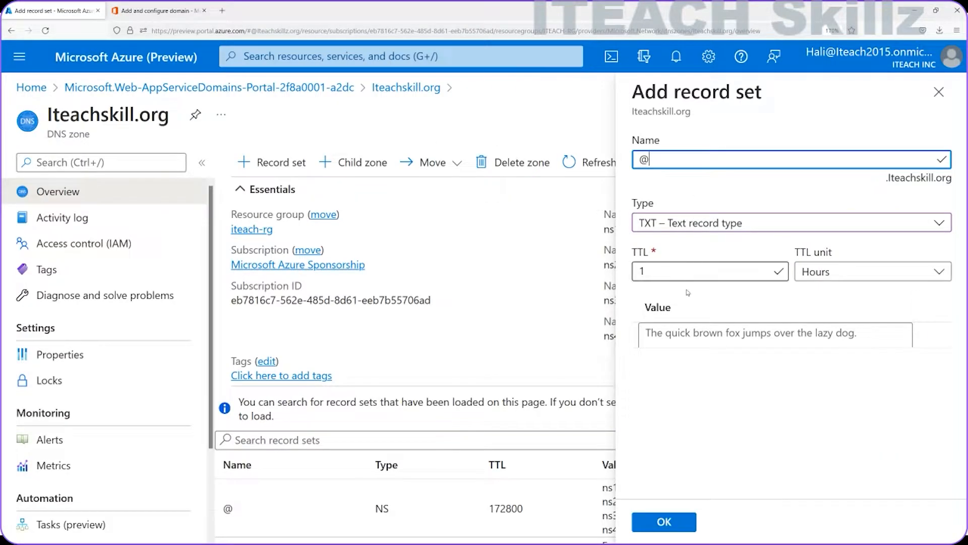
Step: Paste MS=ms37563759 into the Value field and save the @ TXT record set
left_click(679, 333)
right_click(679, 333)
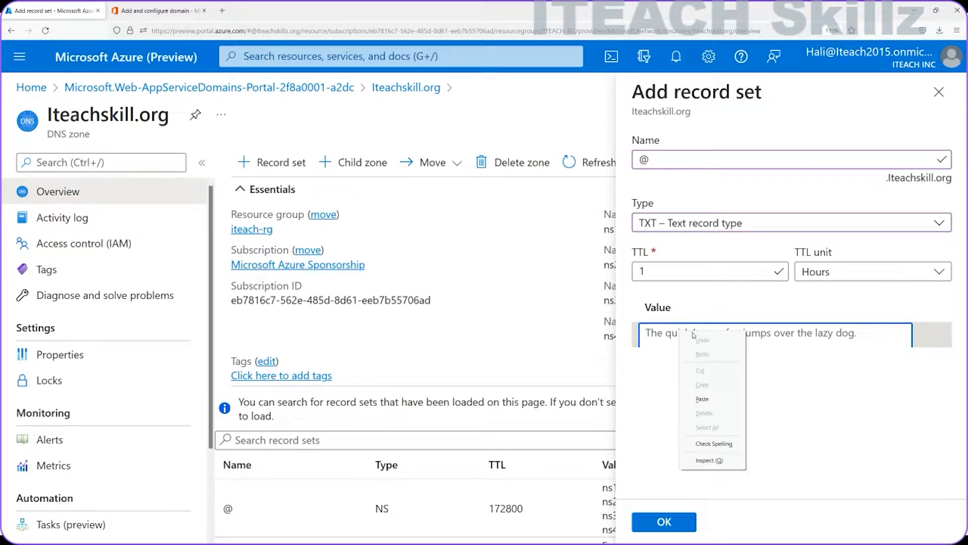
left_click(702, 399)
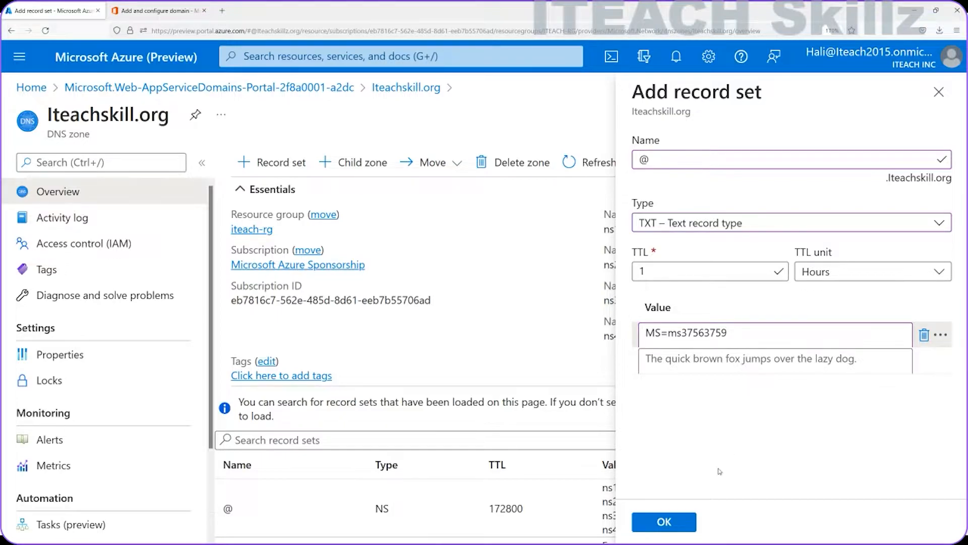
left_click(669, 525)
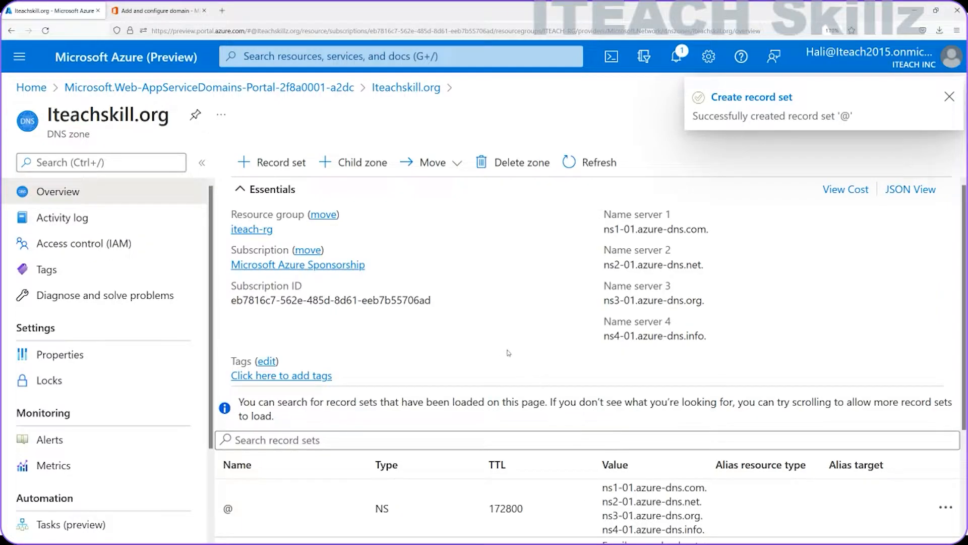
Step: Confirm the new TXT record is listed in Azure, then verify iteachskill.org ownership in Microsoft 365
scroll(478, 346, "down", 3)
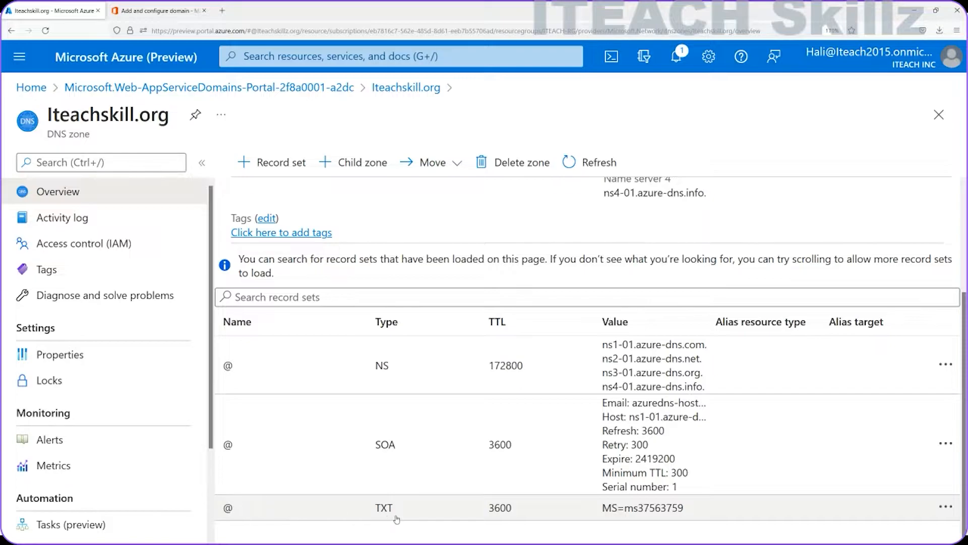
left_click(157, 10)
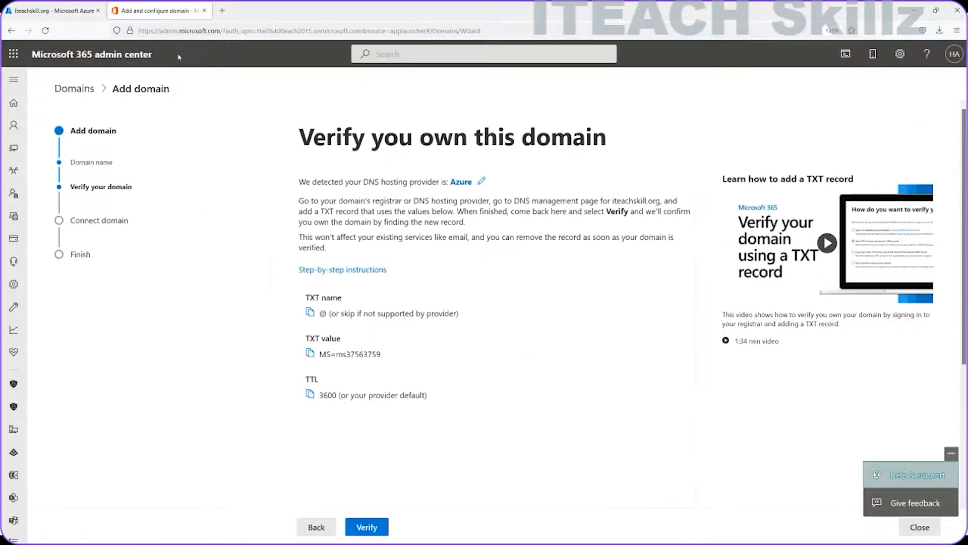
left_click(367, 527)
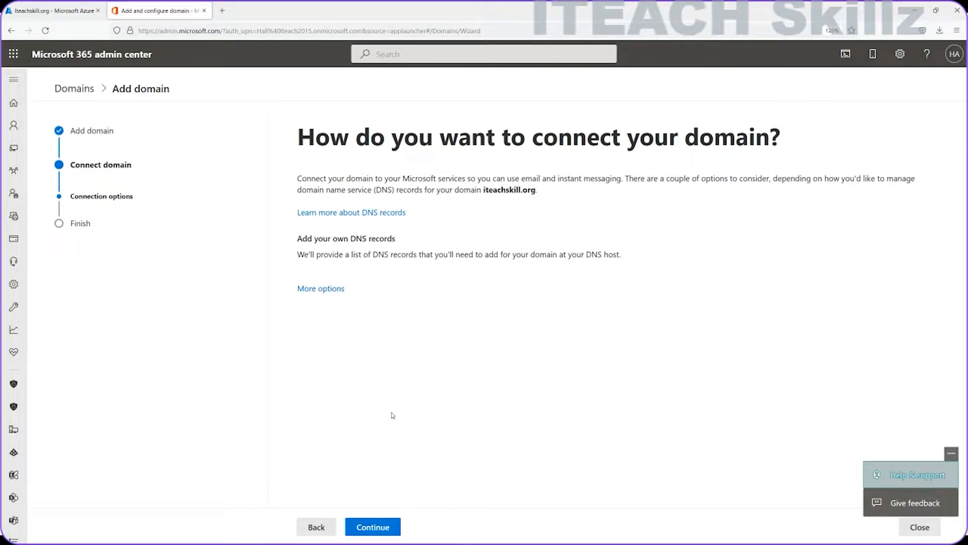
Step: Choose Add your own DNS records under More options and continue to the DNS records list
left_click(320, 289)
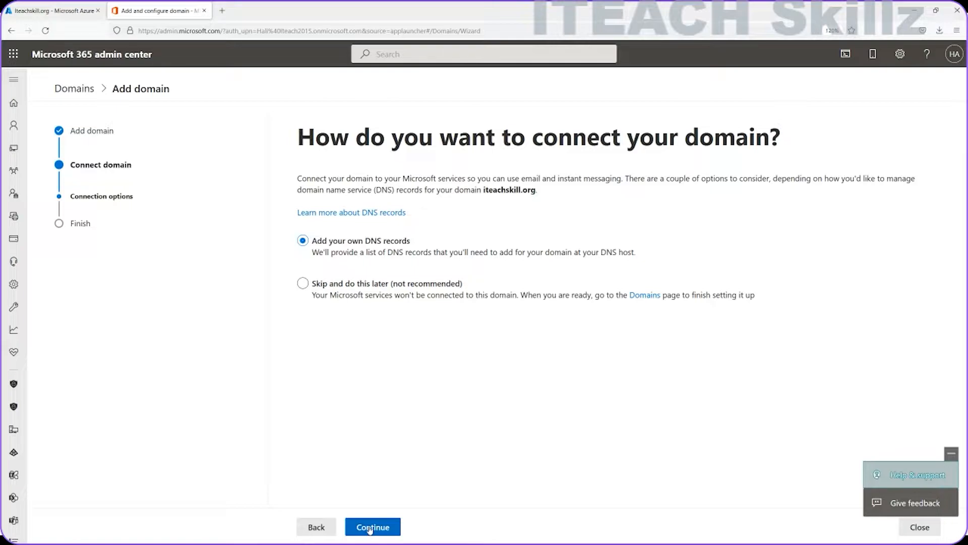
left_click(370, 527)
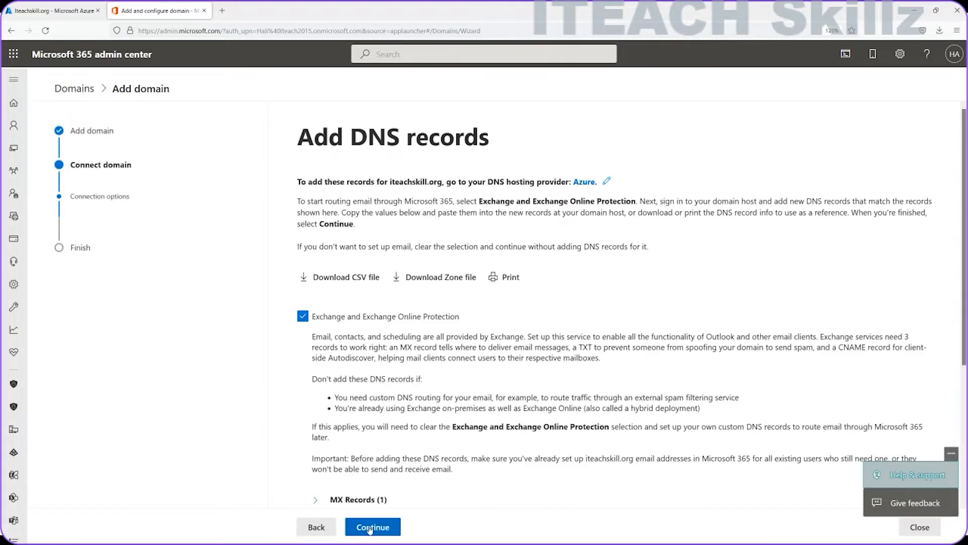
Step: Expand the expected MX record and copy its host @ and mail server address
scroll(404, 300, "down", 2)
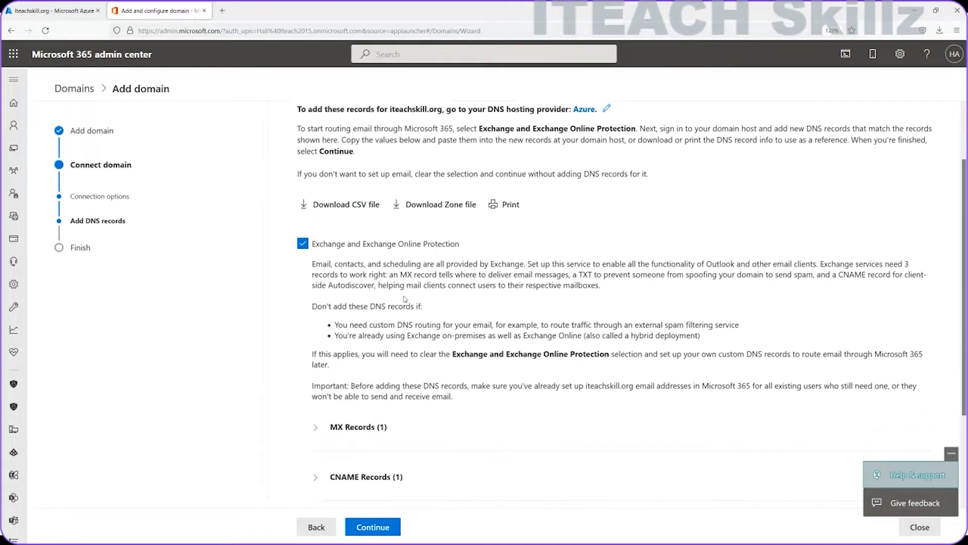
scroll(398, 304, "down", 2)
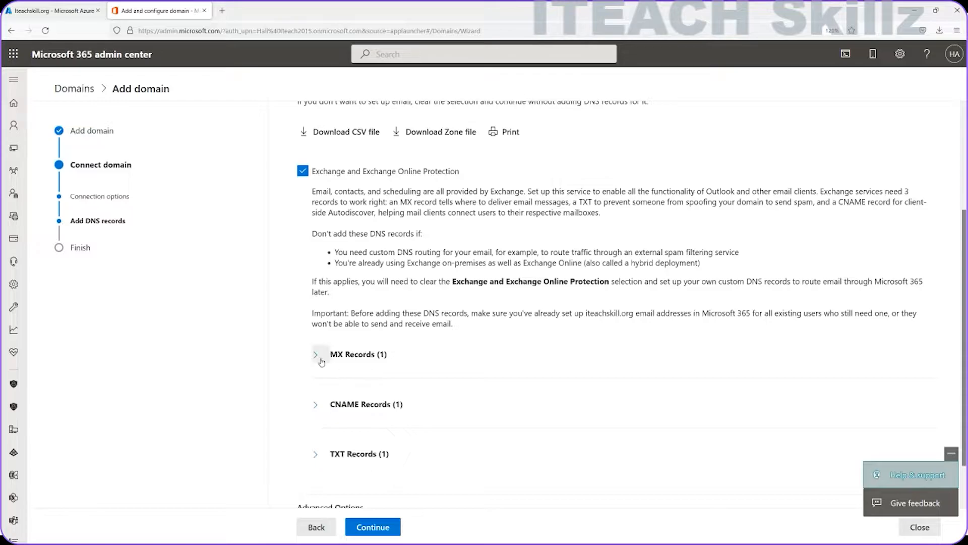
left_click(317, 356)
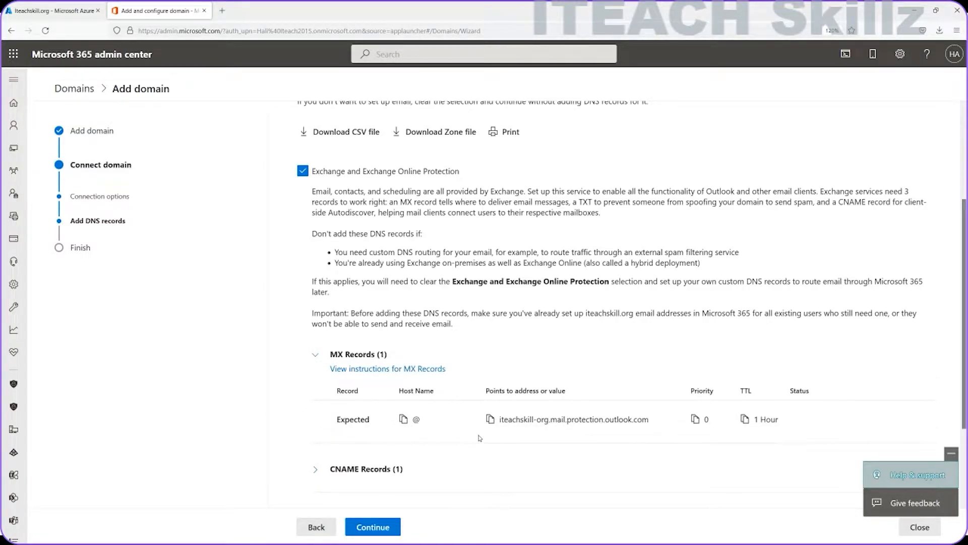
left_click(403, 419)
left_click(489, 419)
left_click(53, 10)
Step: Save MX record set @ with preference 0 and mail exchange iteachskill-org.mail.protection.outlook.com
left_click(272, 162)
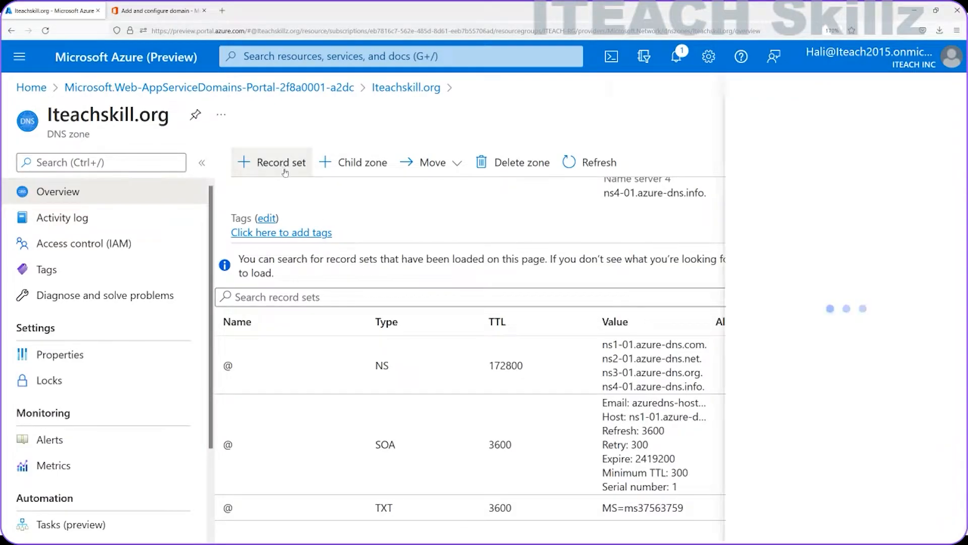
left_click(729, 225)
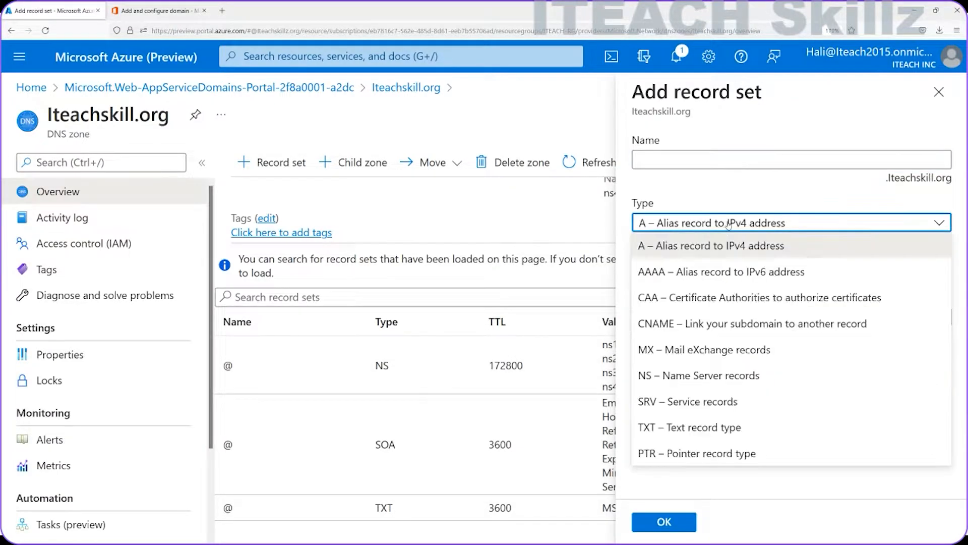
left_click(682, 348)
left_click(699, 161)
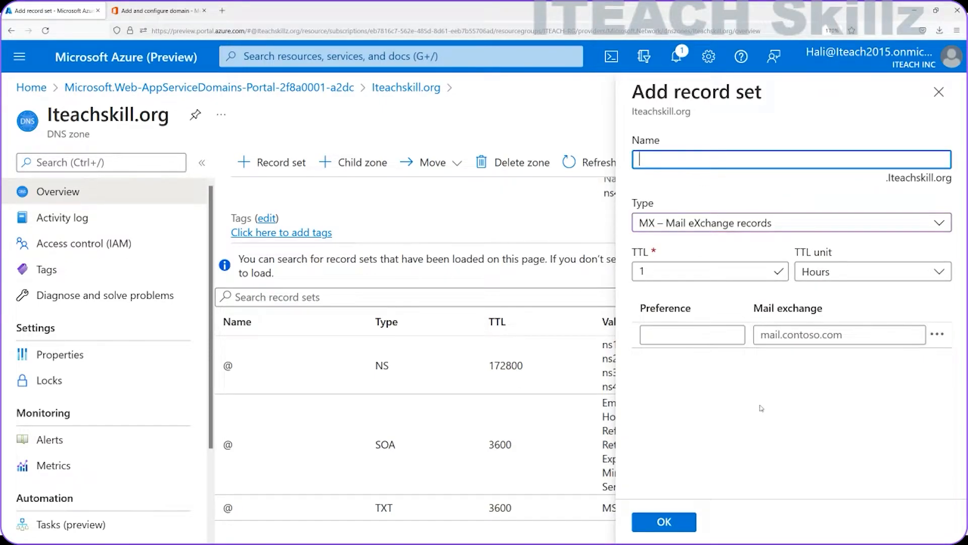
triple_click(813, 334)
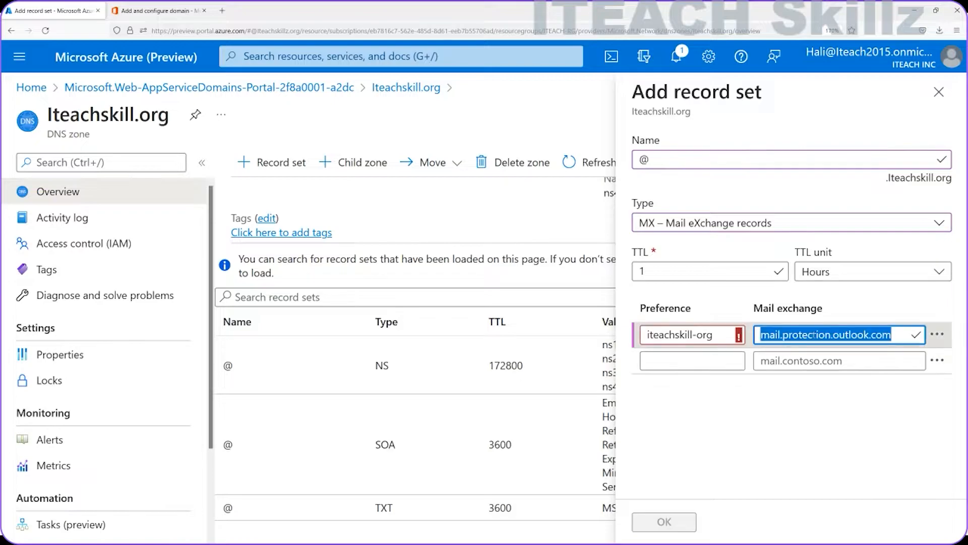
key("ctrl+v")
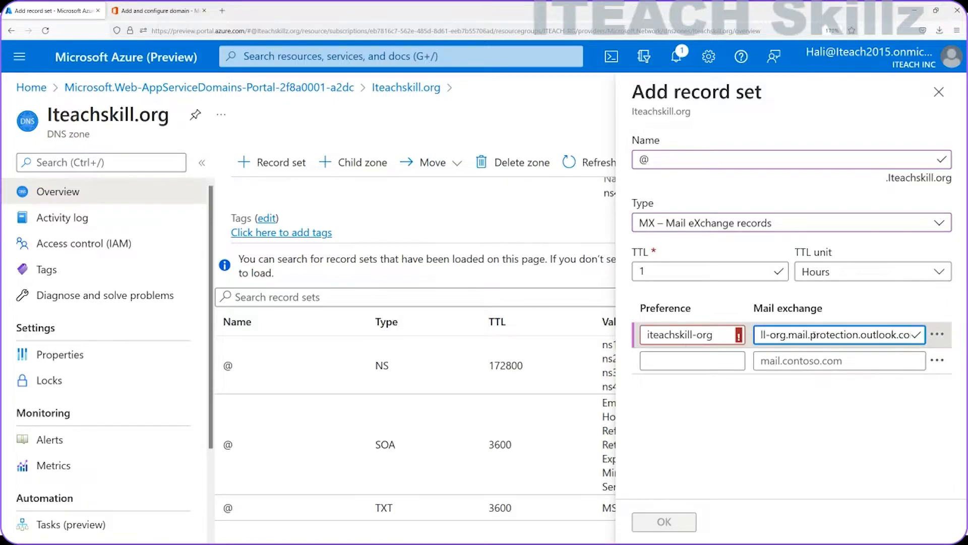
left_click_drag(723, 334, 618, 335)
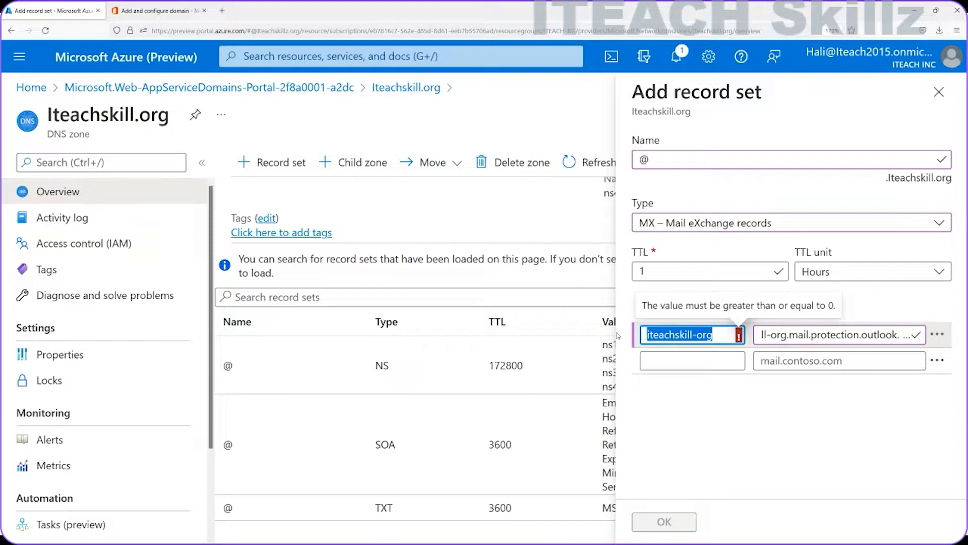
type("0")
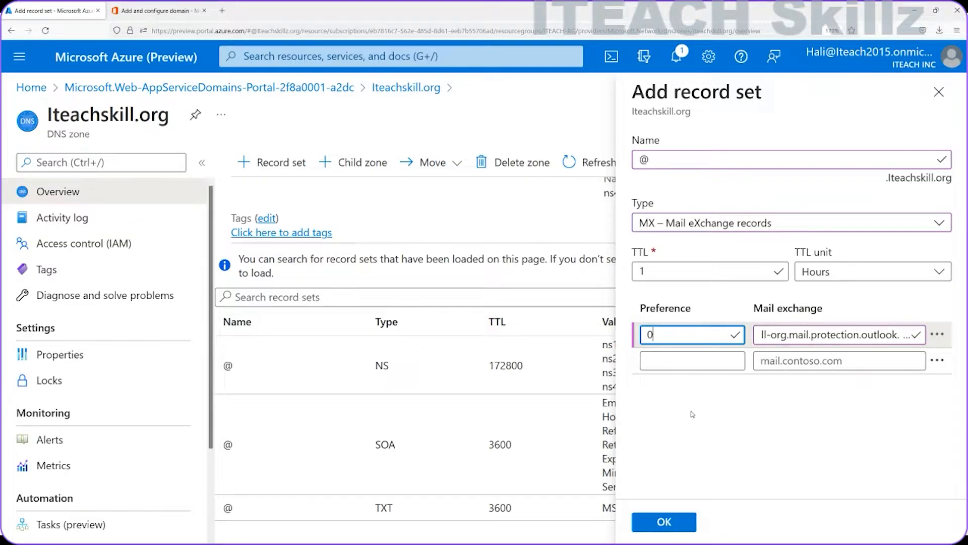
left_click(693, 415)
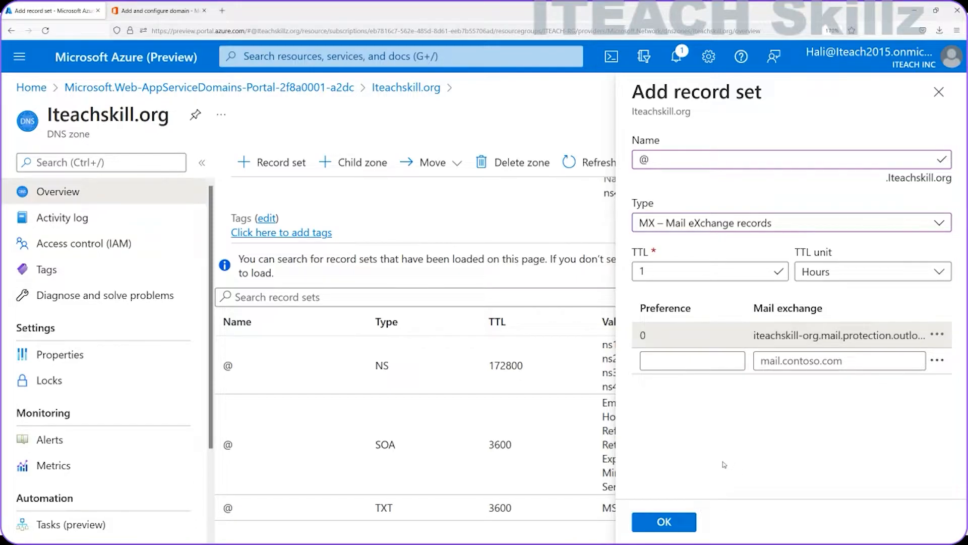
left_click(678, 523)
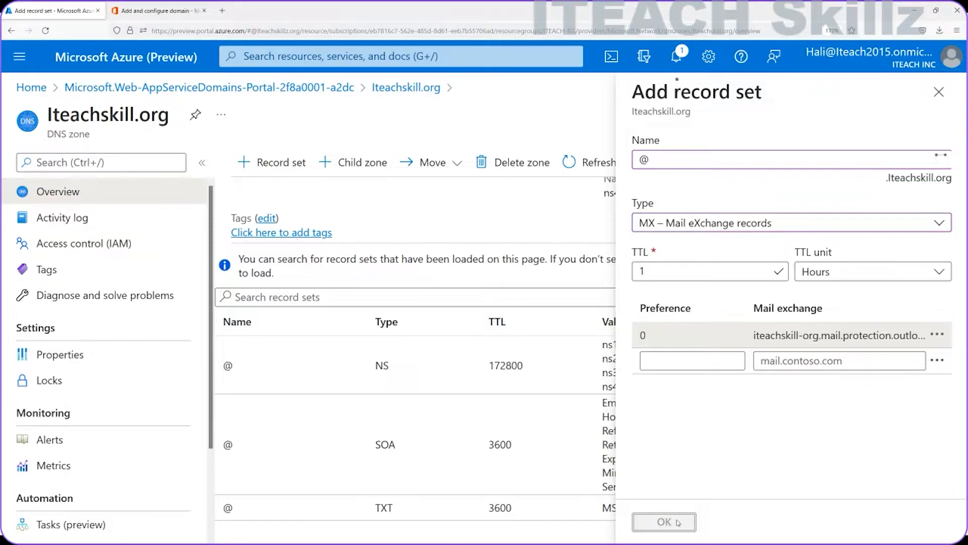
left_click(264, 164)
Step: Copy the autodiscover.outlook.com target and name the new Azure record autodiscover
key("ctrl+Tab")
scroll(556, 435, "down", 4)
left_click(515, 420)
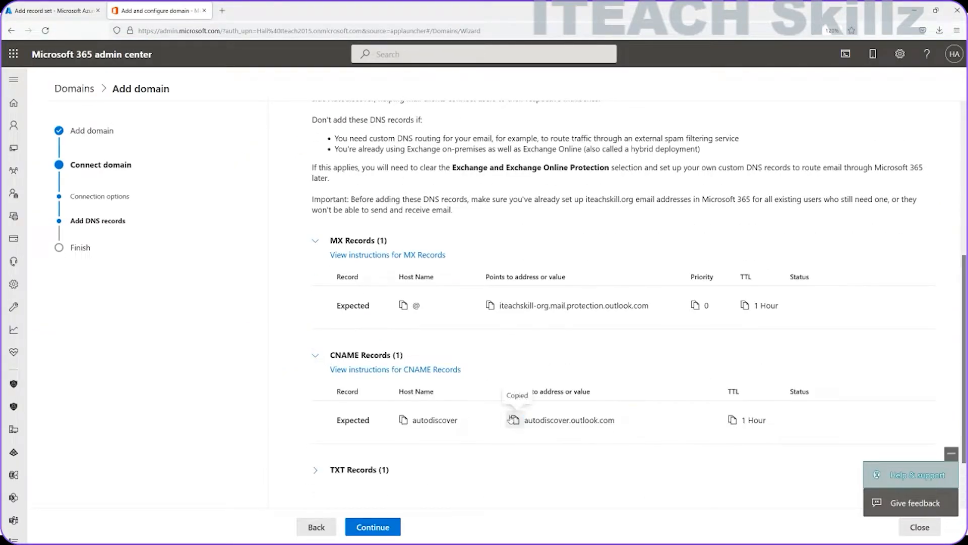
key("ctrl+Tab")
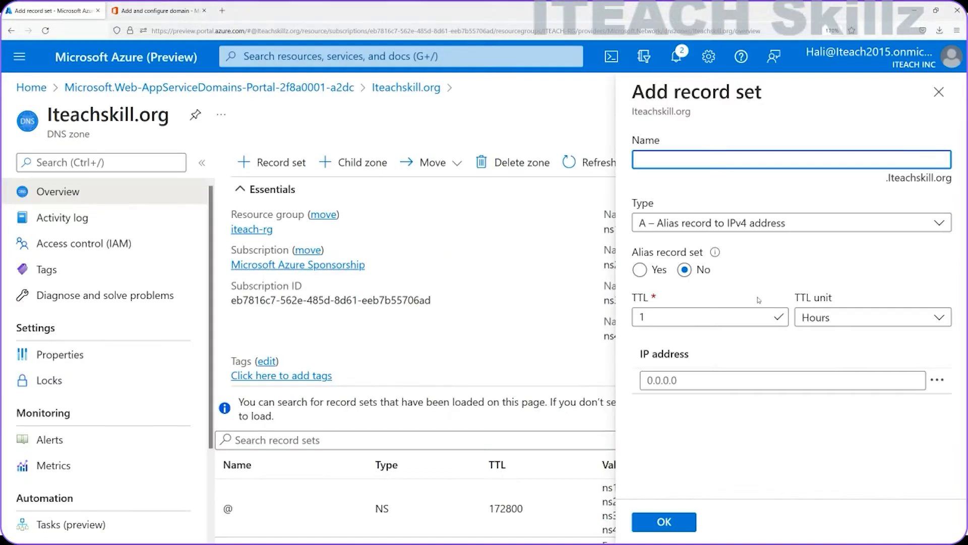
right_click(707, 158)
left_click(721, 229)
key("BackSpace")
key("BackSpace")
key("BackSpace")
key("BackSpace")
key("BackSpace")
key("BackSpace")
key("BackSpace")
key("BackSpace")
key("BackSpace")
key("BackSpace")
key("BackSpace")
key("BackSpace")
left_click(704, 379)
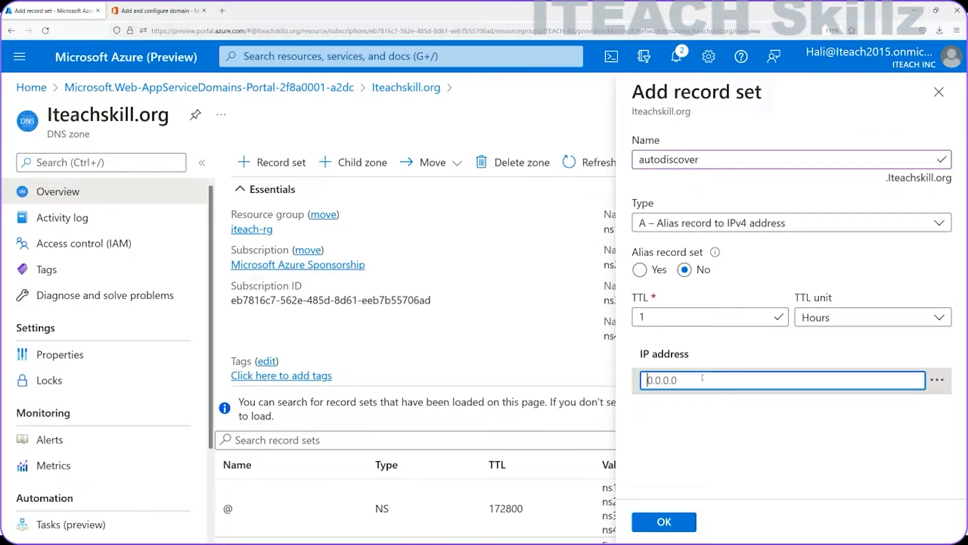
Step: Make the autodiscover record a CNAME aliased to autodiscover.outlook.com and create it
left_click(722, 222)
left_click(724, 320)
left_click(704, 368)
key("ctrl+v")
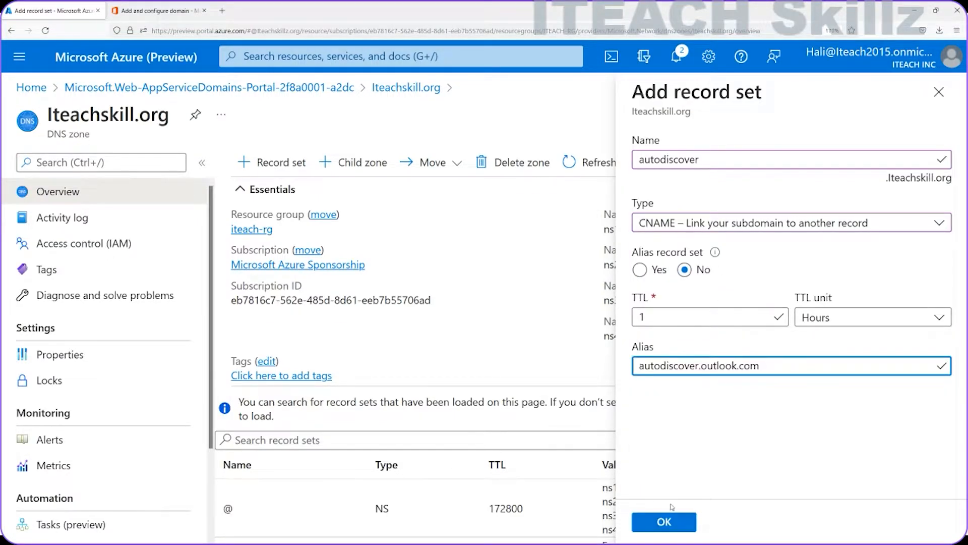
left_click(152, 10)
left_click(50, 10)
left_click(656, 522)
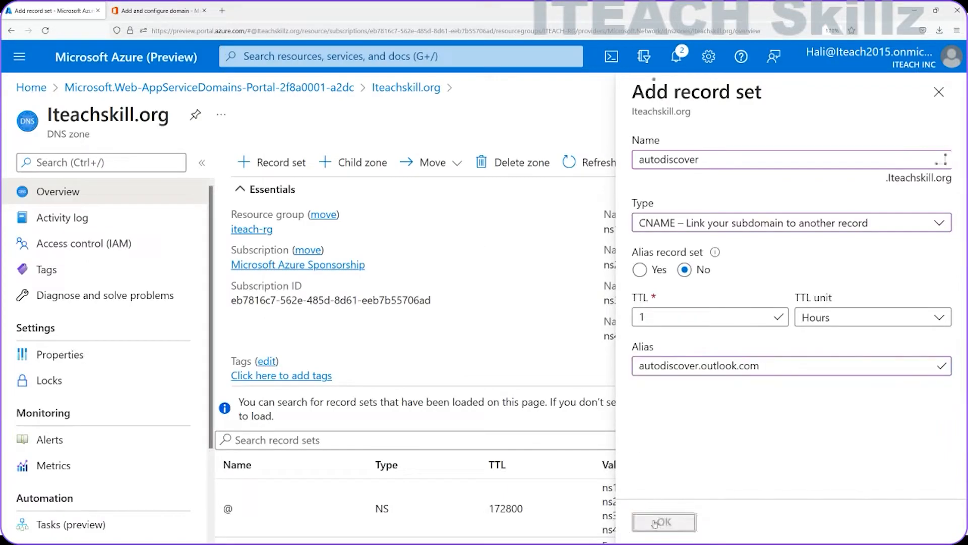
Step: Start another record set and copy the expected SPF TXT value from the admin center
left_click(275, 162)
left_click(157, 10)
scroll(439, 337, "down", 2)
left_click(317, 407)
scroll(504, 404, "down", 2)
left_click(515, 404)
left_click(53, 10)
Step: Set the new record to type TXT with the pasted SPF value and name @
left_click(757, 223)
left_click(706, 432)
left_click(727, 334)
key("ctrl+v")
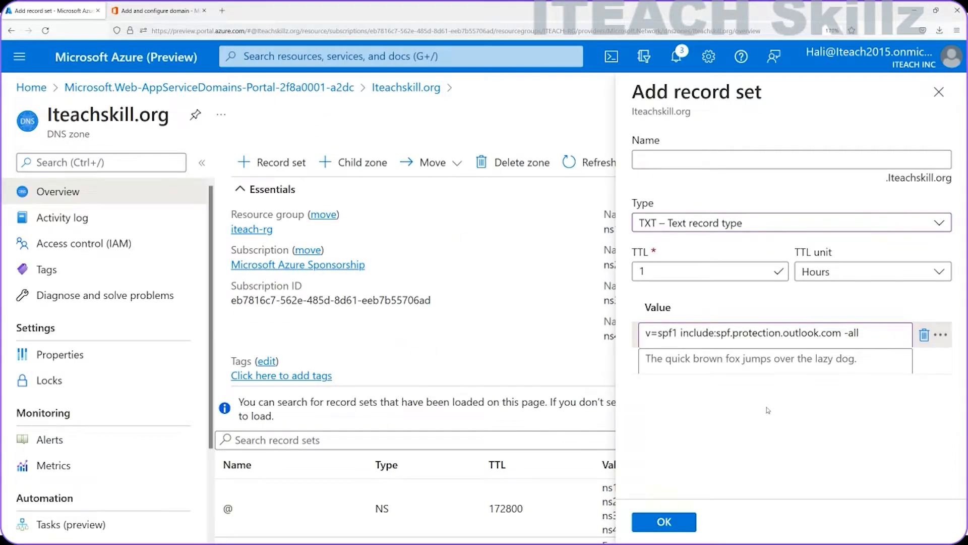
left_click(178, 9)
left_click(53, 11)
left_click(792, 160)
type("@")
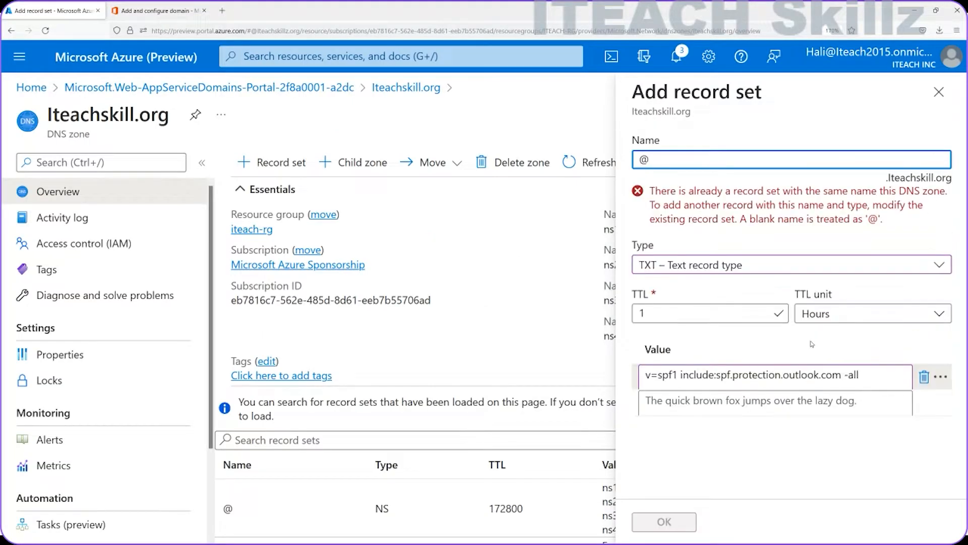
left_click(133, 11)
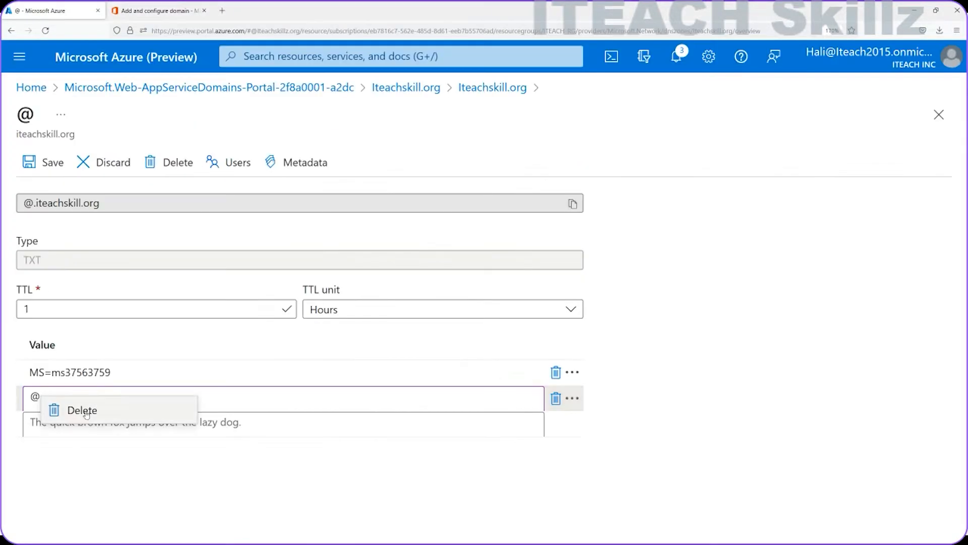
Step: Remove the conflicting @ entry and save the SPF TXT record
left_click(82, 410)
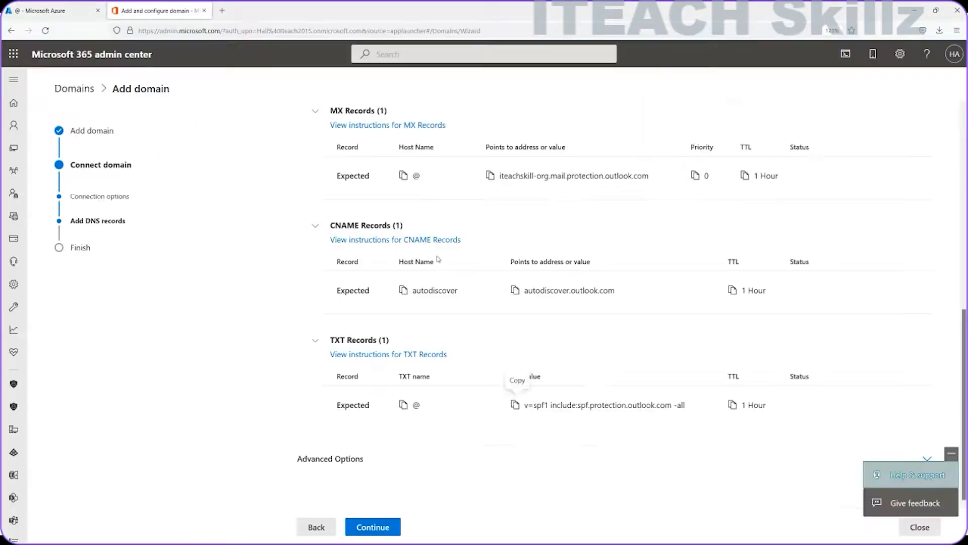
scroll(309, 421, "down", 1)
left_click(303, 418)
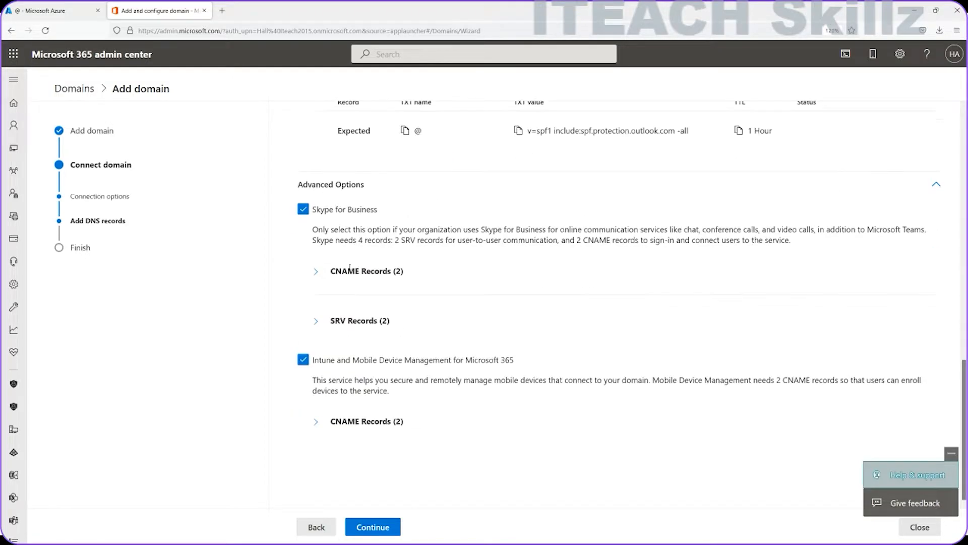
Step: Create the sip and lyncdiscover CNAME records
left_click(314, 329)
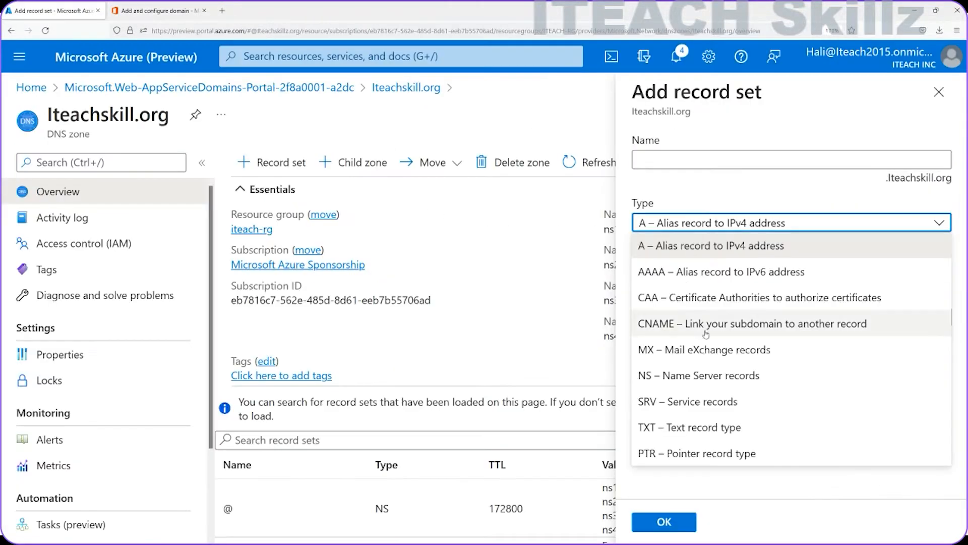
left_click(706, 323)
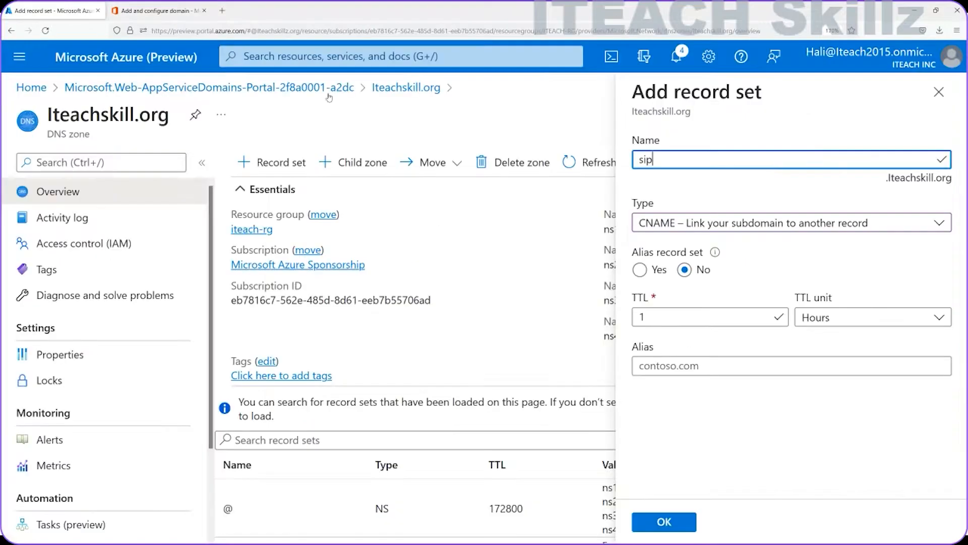
left_click(671, 521)
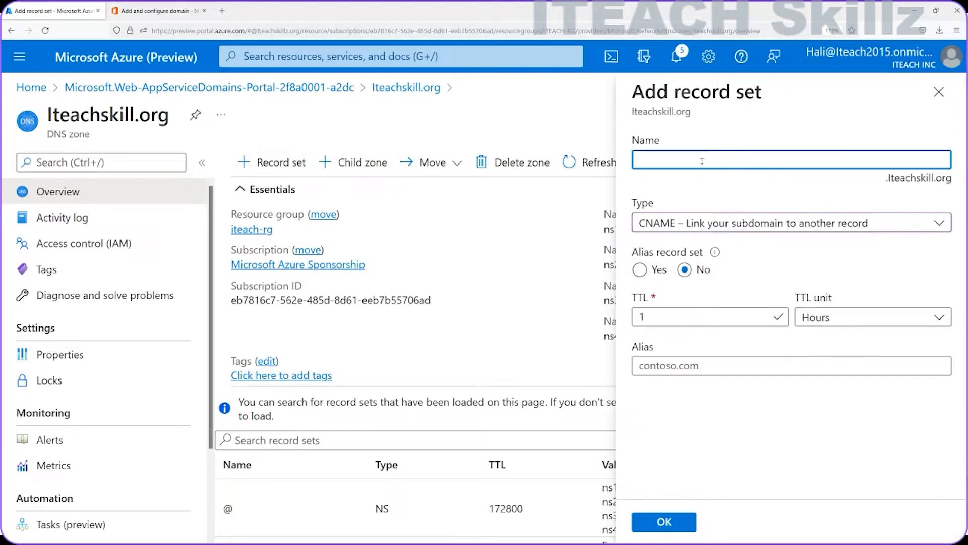
type("lyncdiscover")
right_click(686, 366)
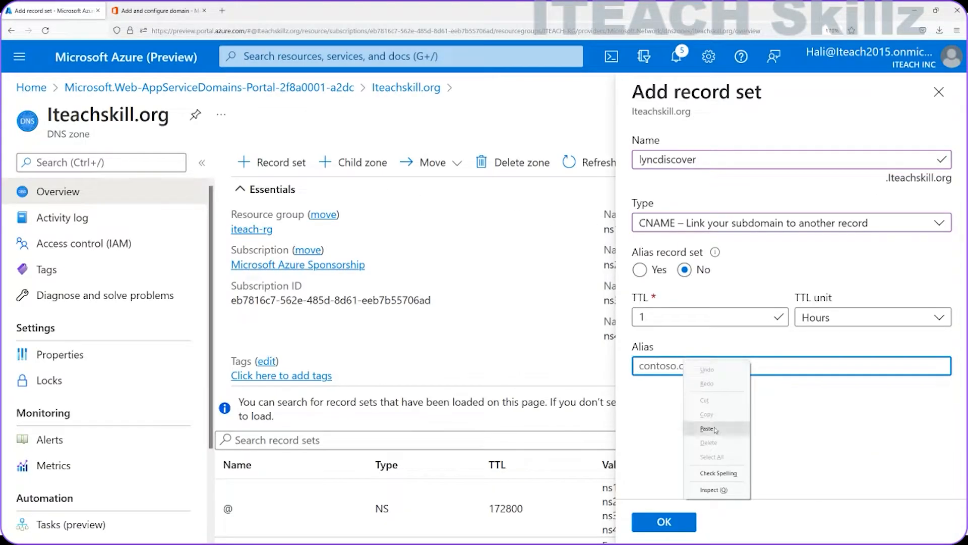
left_click(664, 521)
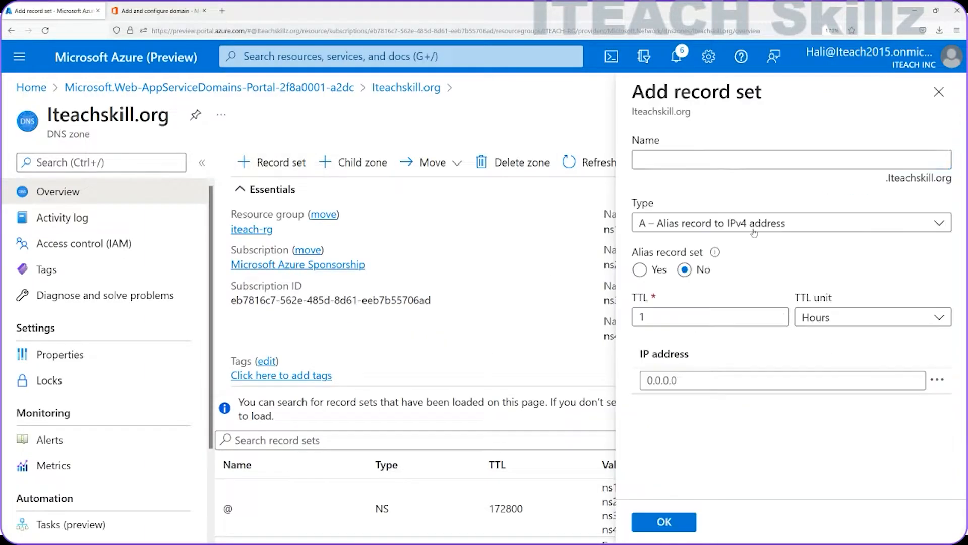
Step: Fill in SRV record _sip: priority 100, weight 1, port 443, target sipdir.online.lync.com
left_click(791, 223)
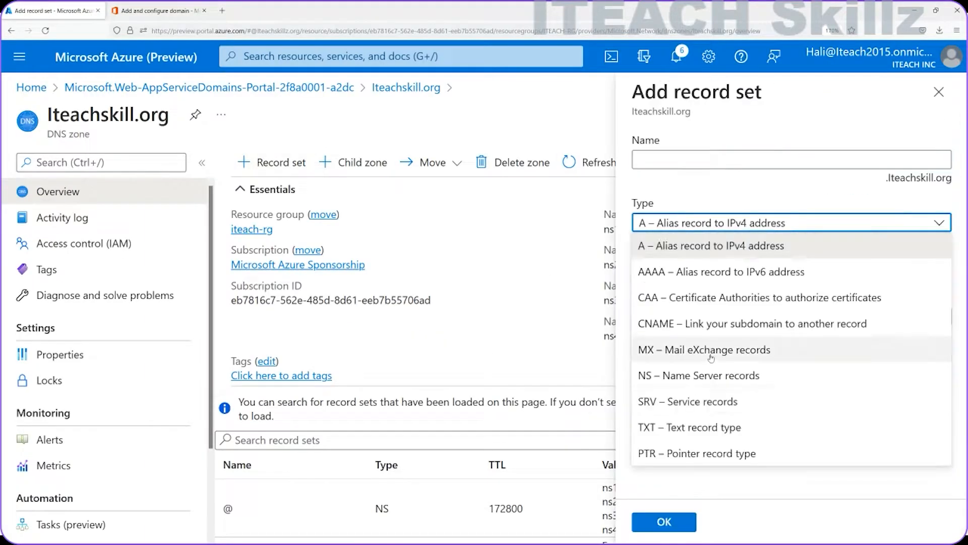
type("_sip")
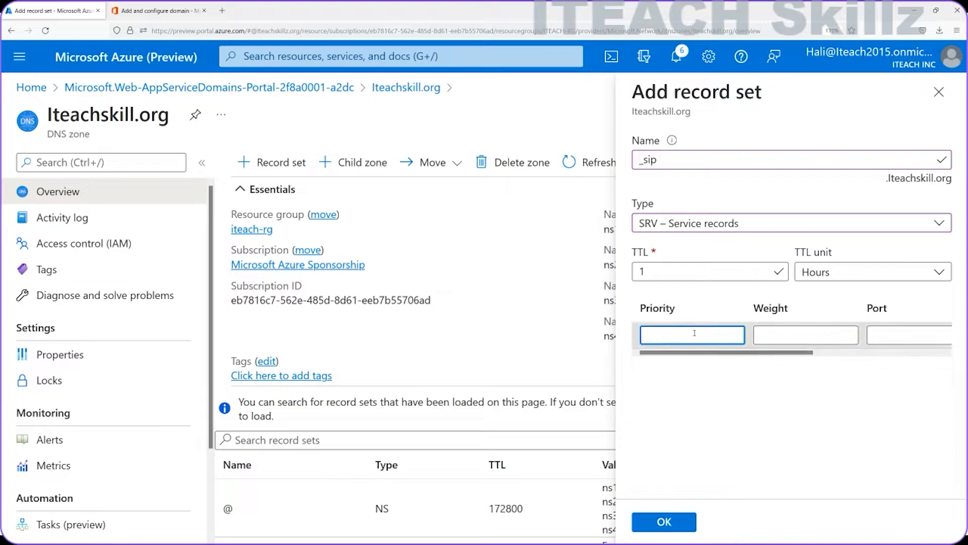
type("100")
left_click(188, 15)
left_click(65, 18)
left_click(886, 335)
type("443")
left_click(830, 336)
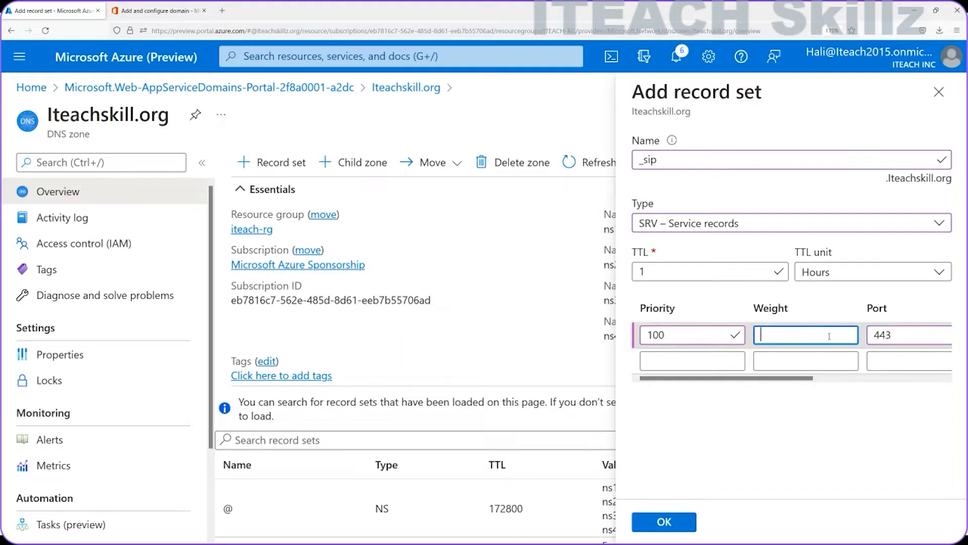
type("1")
left_click_drag(784, 379, 912, 383)
type("sipdir.online.lync.com")
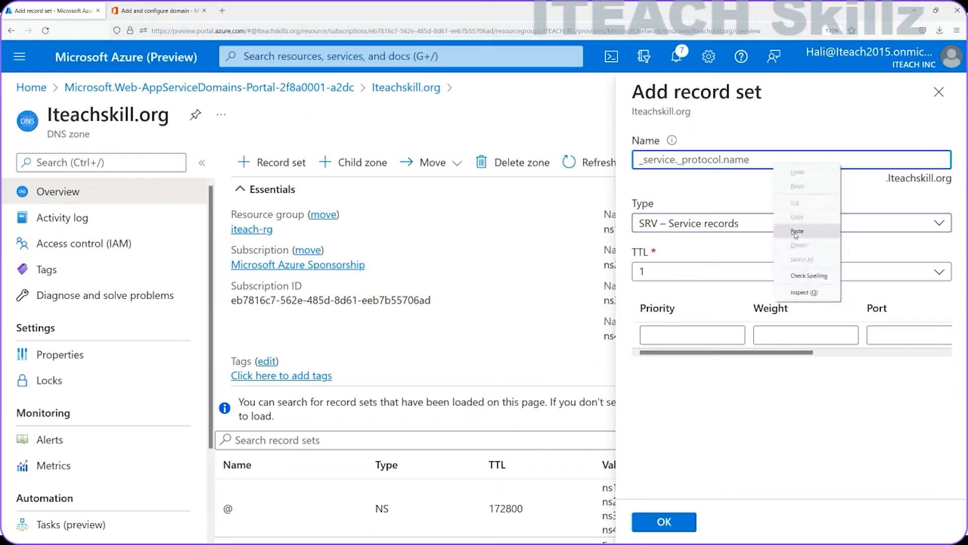
Step: Draft SRV entry _sipfederationtls with port 5061 and target sipfed.online.lync.com, then expand the Intune CNAMEs
left_click(797, 201)
right_click(639, 163)
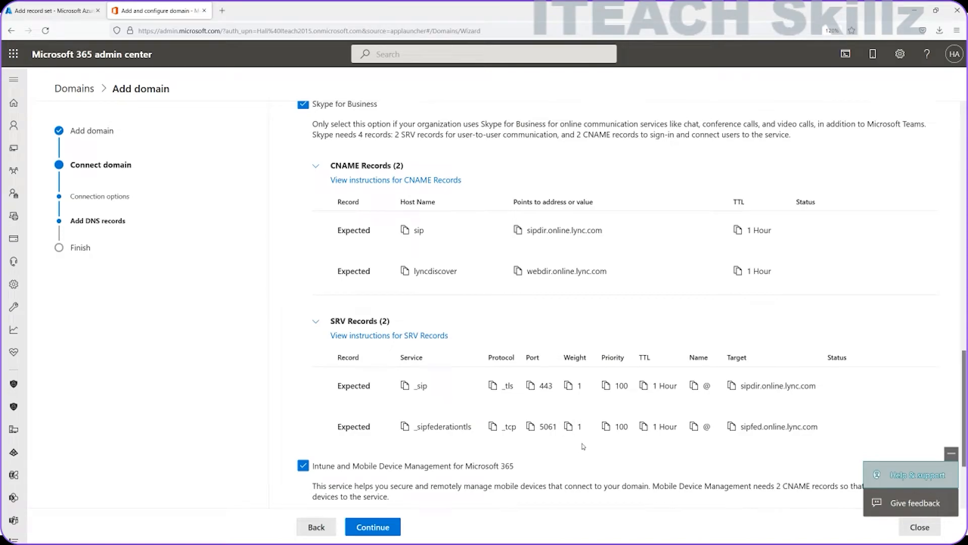
left_click(531, 427)
right_click(864, 328)
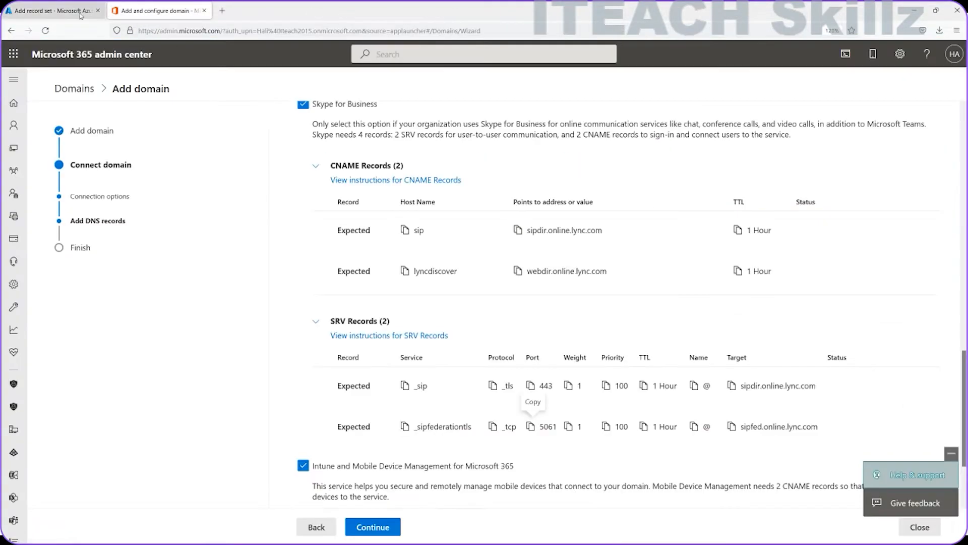
left_click(731, 427)
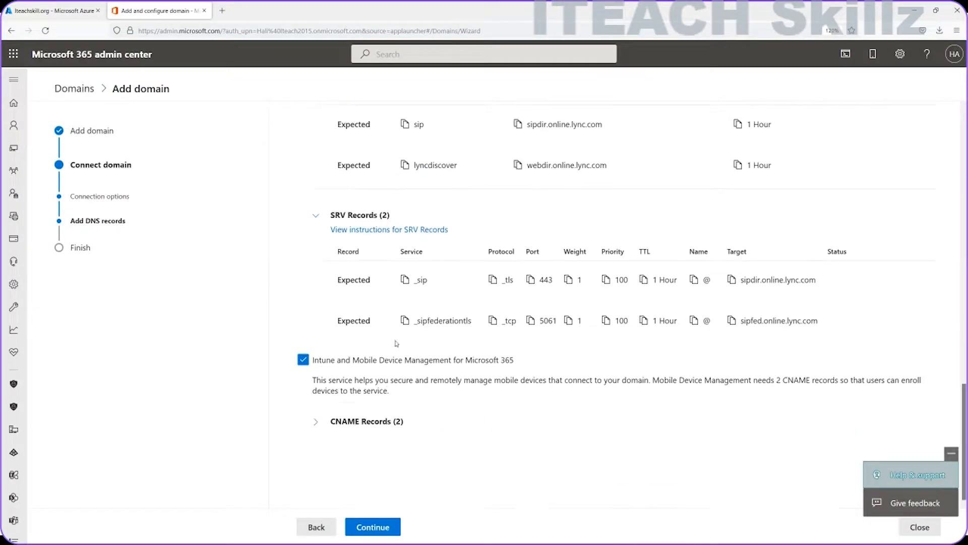
left_click(361, 421)
scroll(403, 353, "down", 2)
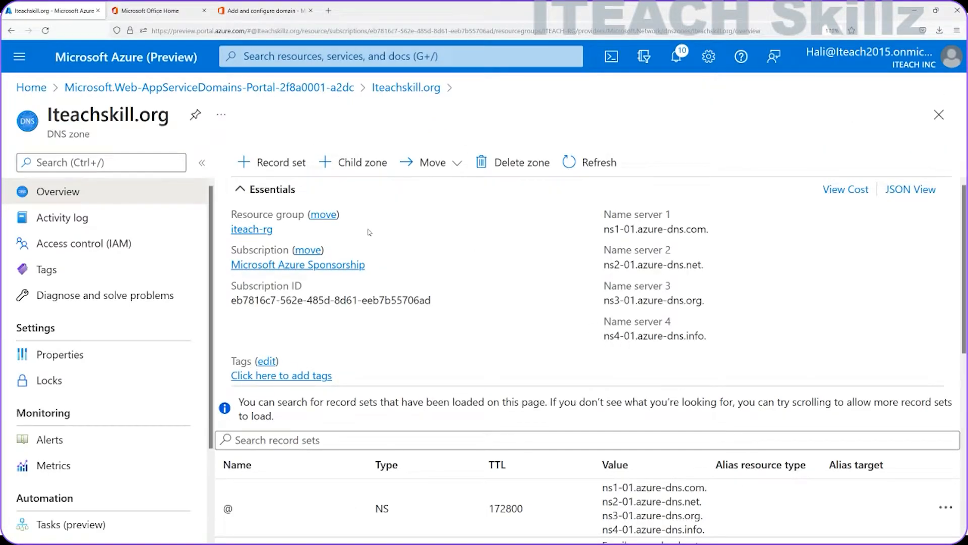
scroll(371, 230, "down", 5)
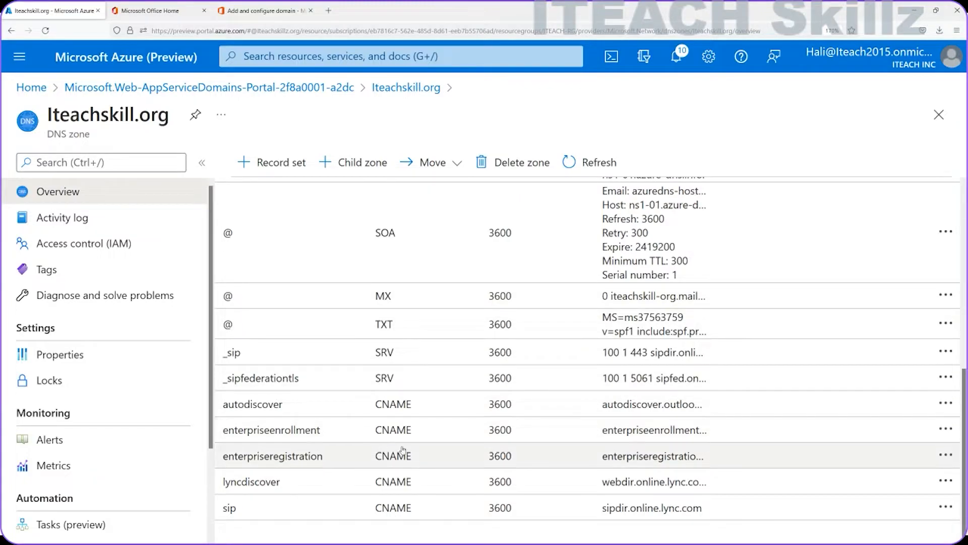
scroll(401, 452, "up", 1)
scroll(402, 450, "up", 4)
scroll(406, 441, "down", 3)
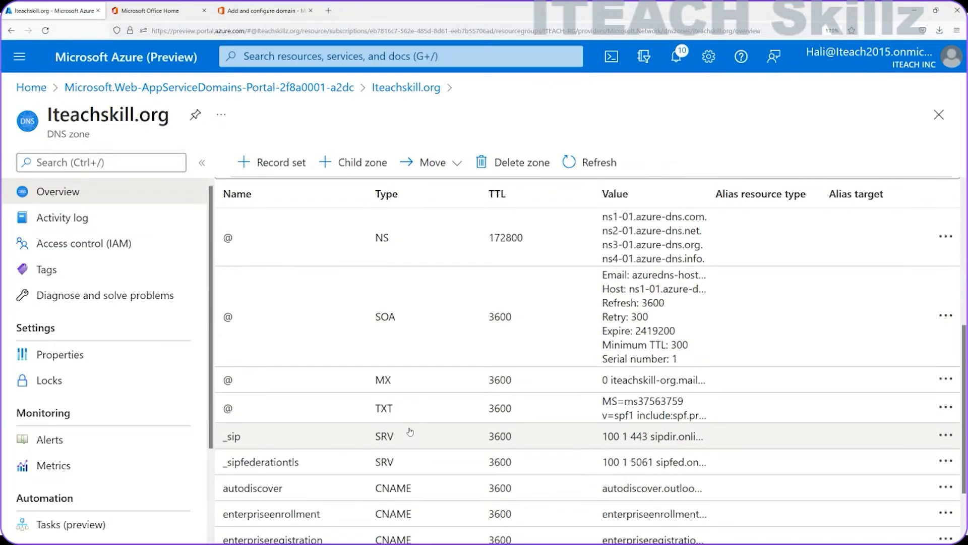
scroll(410, 432, "down", 2)
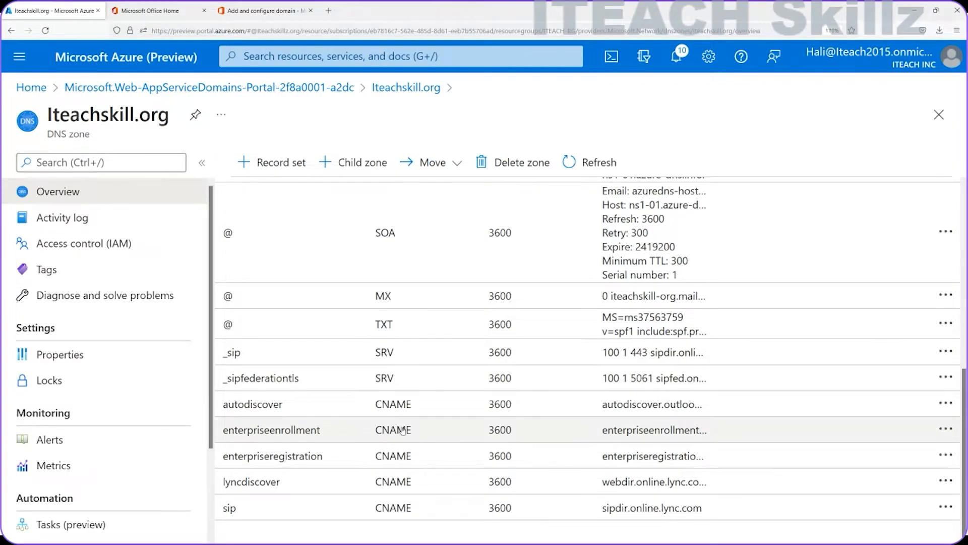
scroll(389, 393, "up", 7)
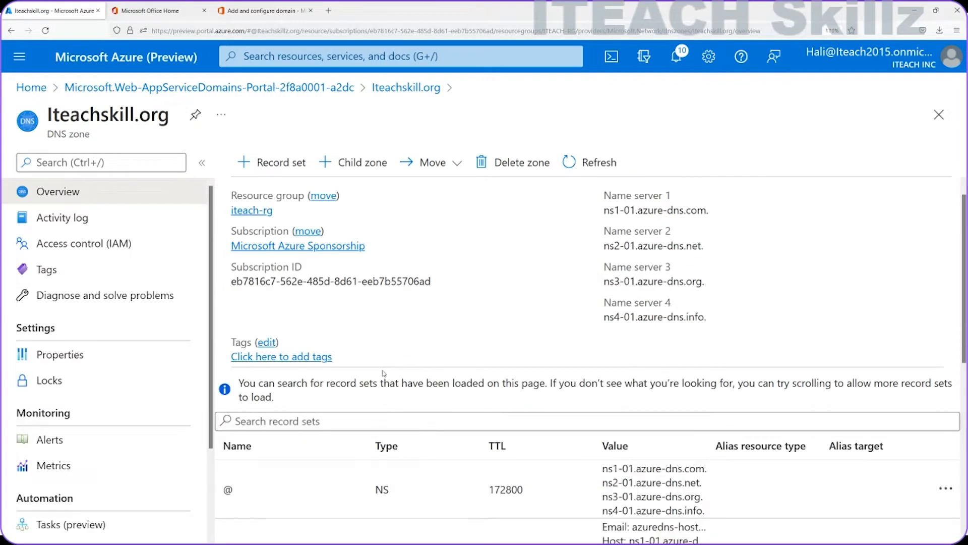
Step: Expand the advanced options and turn on the Skype for Business and Intune records
left_click(250, 11)
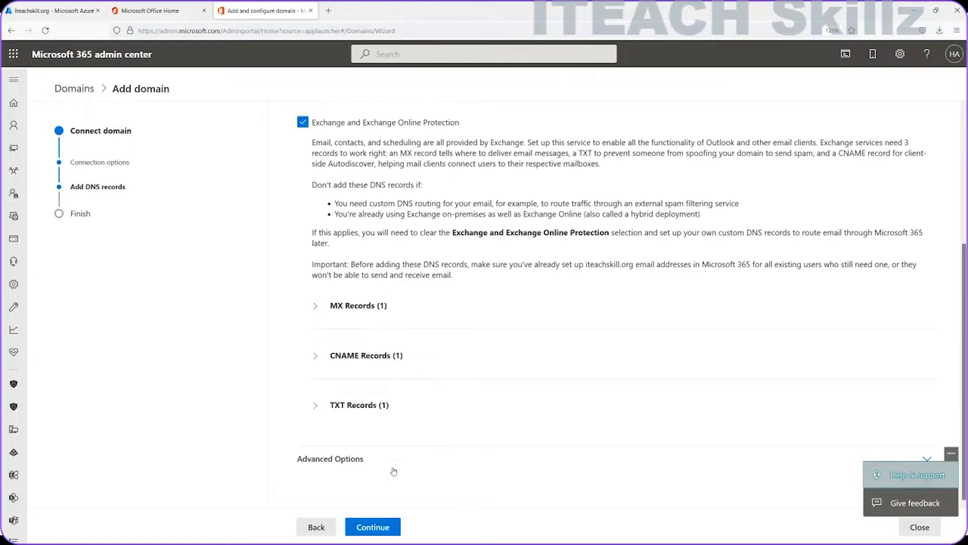
left_click(329, 458)
scroll(325, 451, "down", 1)
left_click(303, 418)
scroll(309, 451, "down", 2)
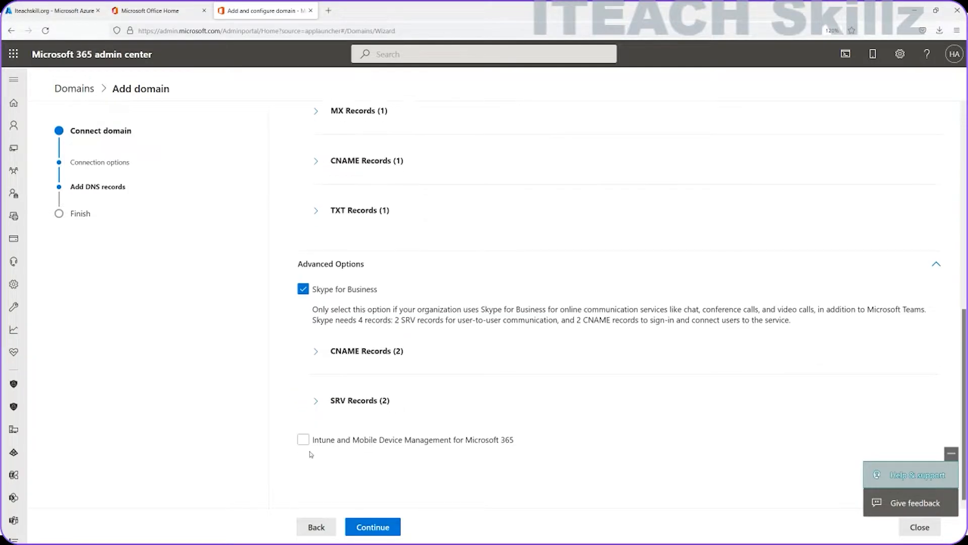
left_click(304, 442)
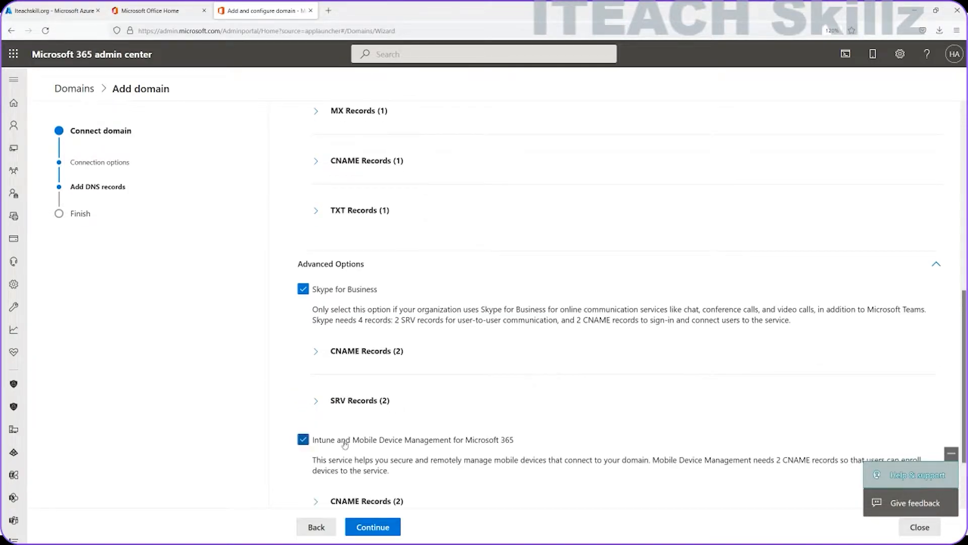
scroll(353, 439, "down", 1)
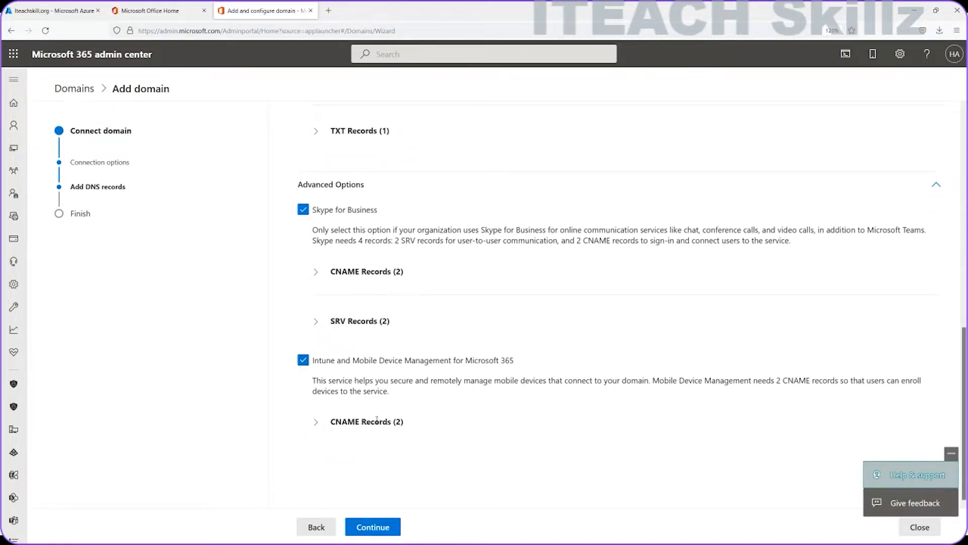
Step: Expand the expected Skype CNAME and SRV record lists, then return to Azure
left_click(318, 276)
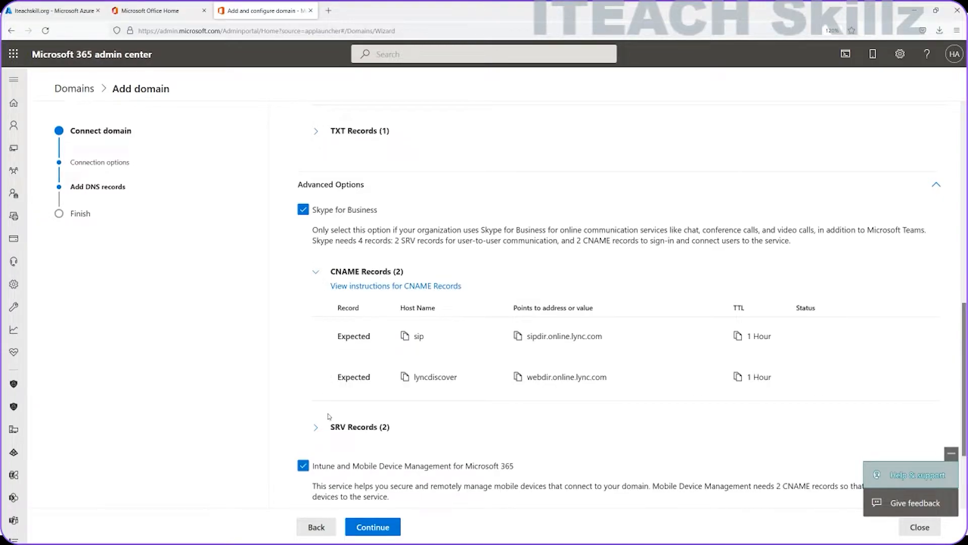
left_click(316, 427)
scroll(347, 406, "down", 2)
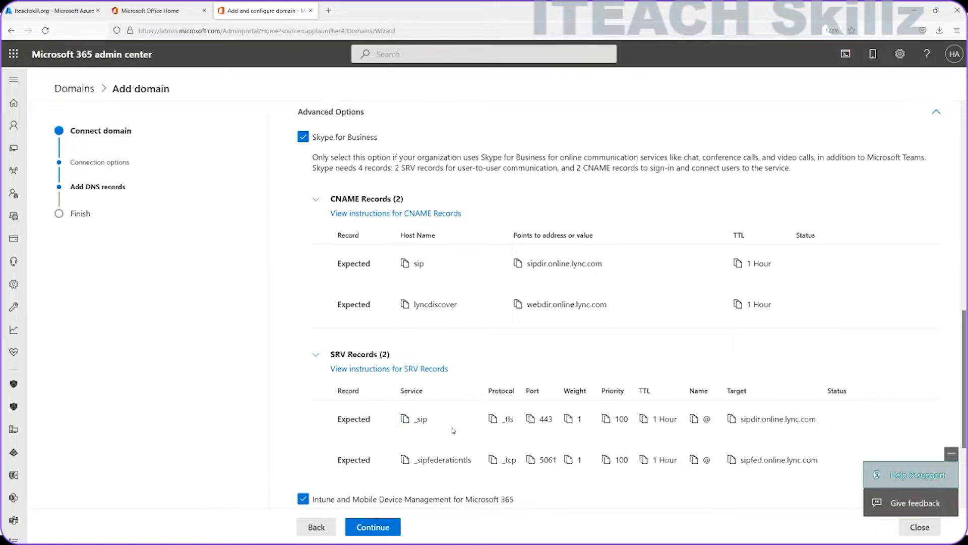
left_click(164, 20)
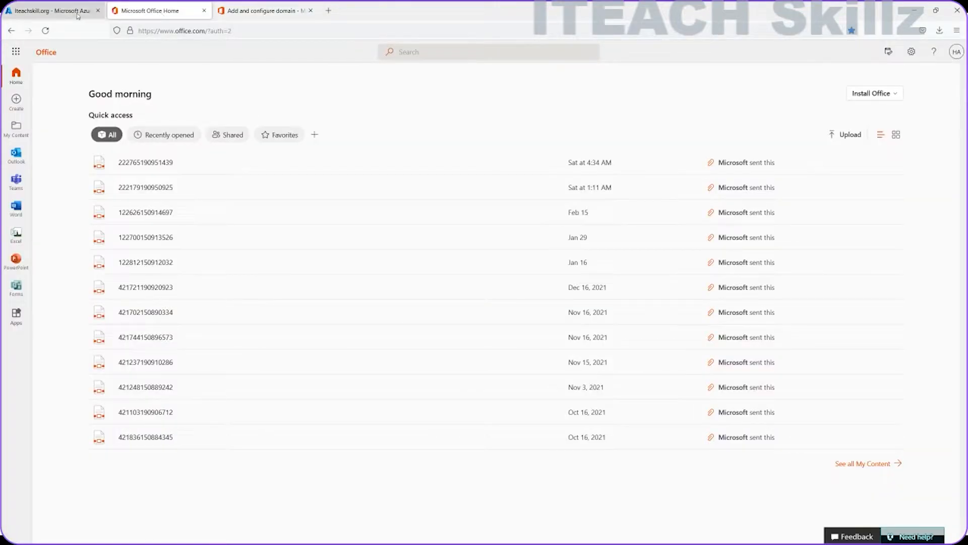
left_click(61, 10)
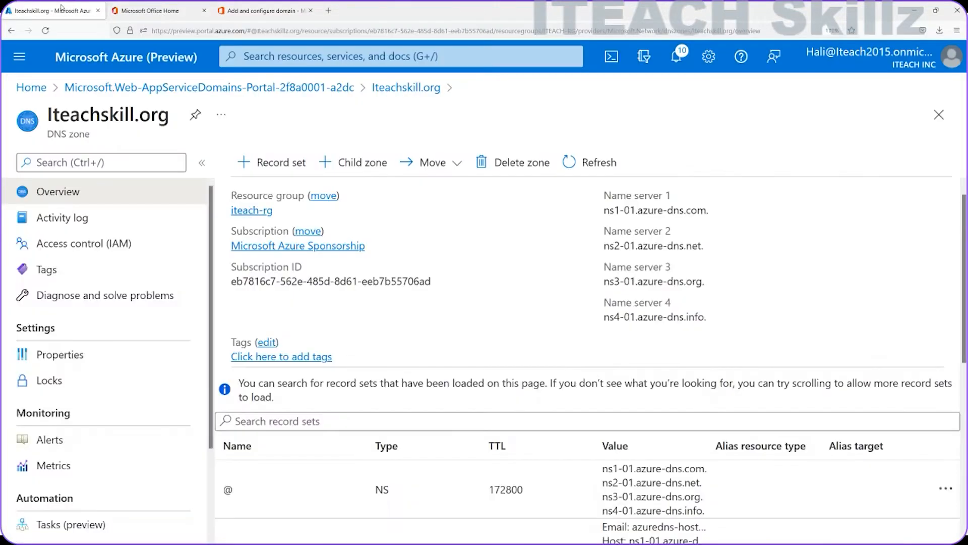
Step: Discard an empty new record set, review the zone's record sets, and return to the wizard
left_click(252, 161)
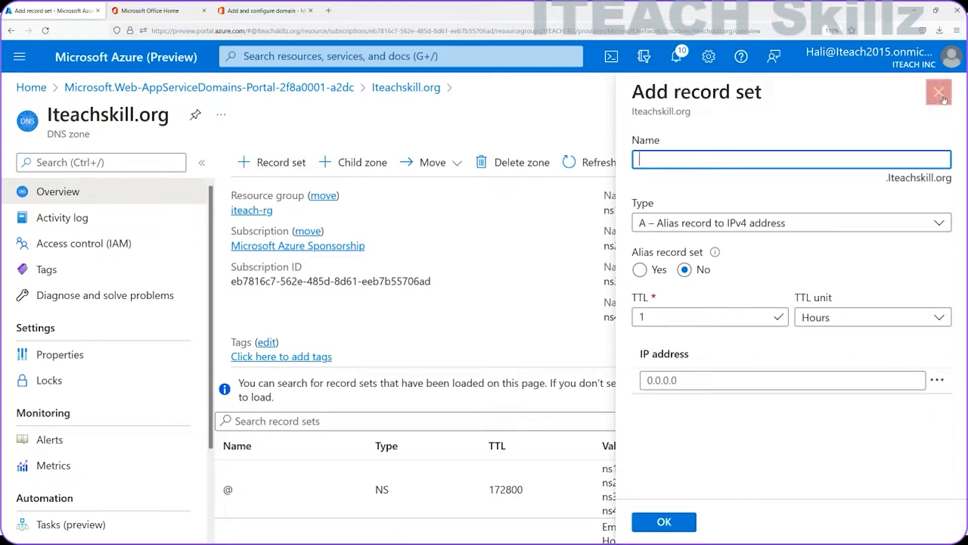
left_click(939, 92)
left_click(525, 308)
scroll(448, 379, "down", 5)
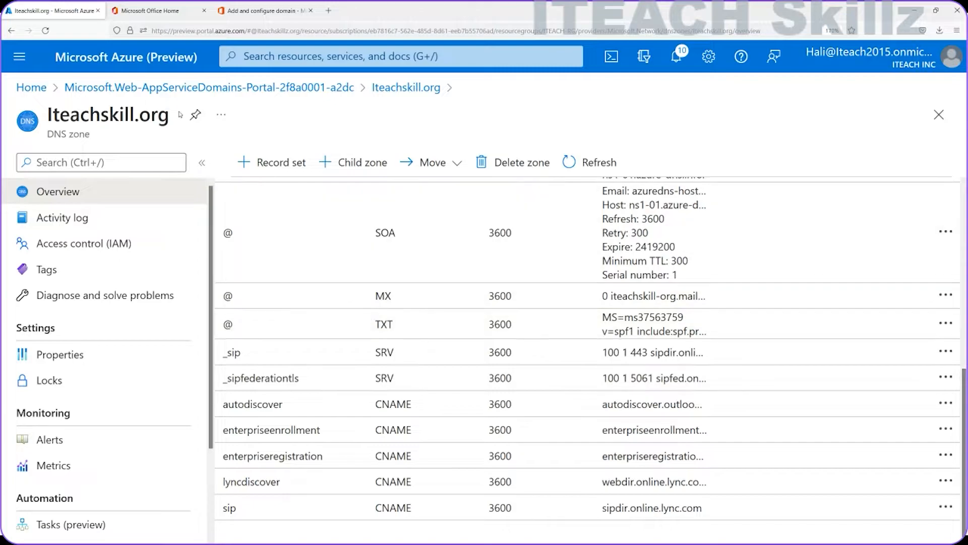
left_click(255, 10)
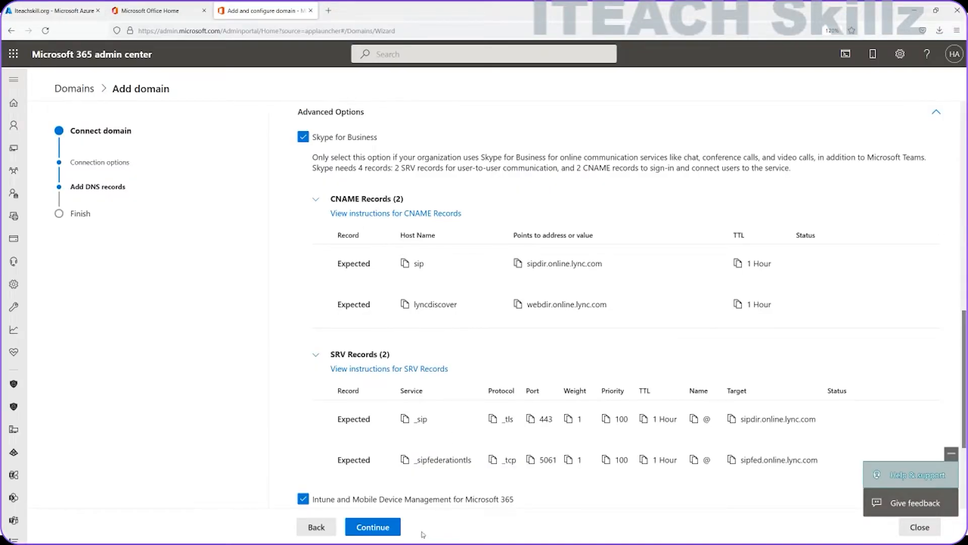
Step: Run the DNS check, find both Skype SRV records marked Missing record, and return to Azure
left_click(373, 527)
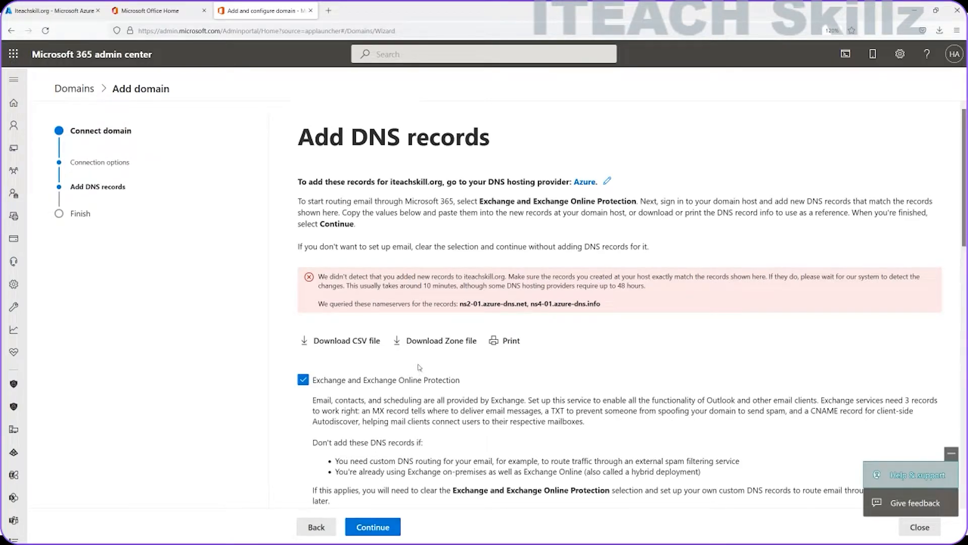
scroll(418, 367, "down", 15)
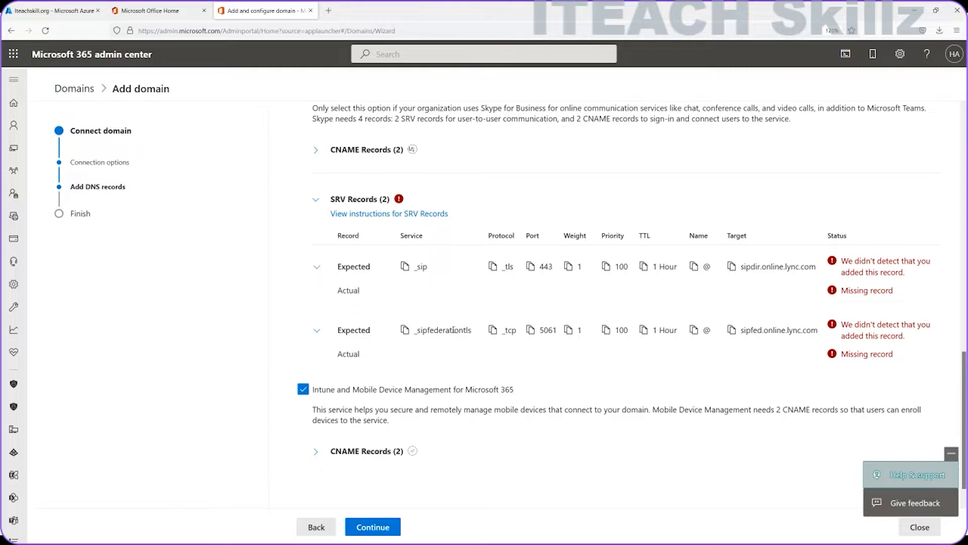
scroll(456, 328, "down", 1)
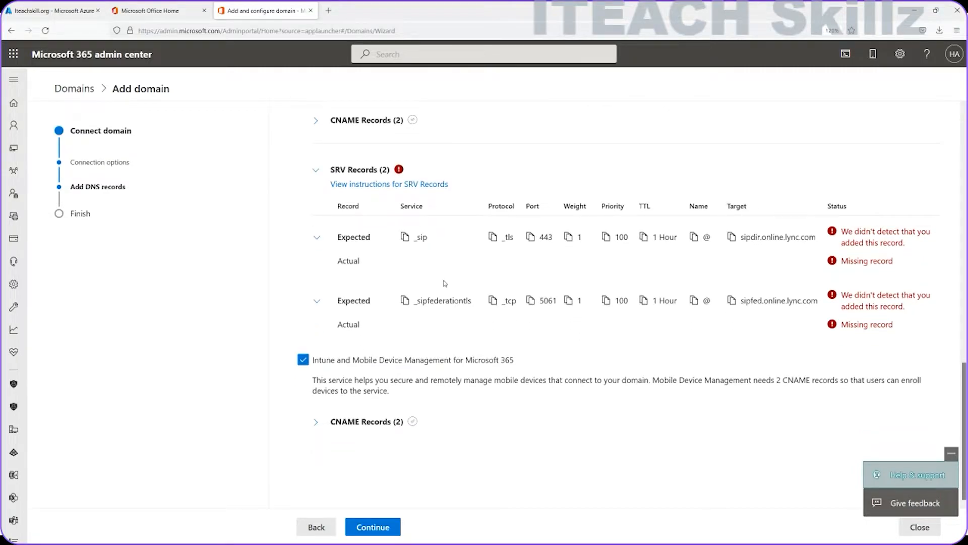
scroll(387, 251, "up", 2)
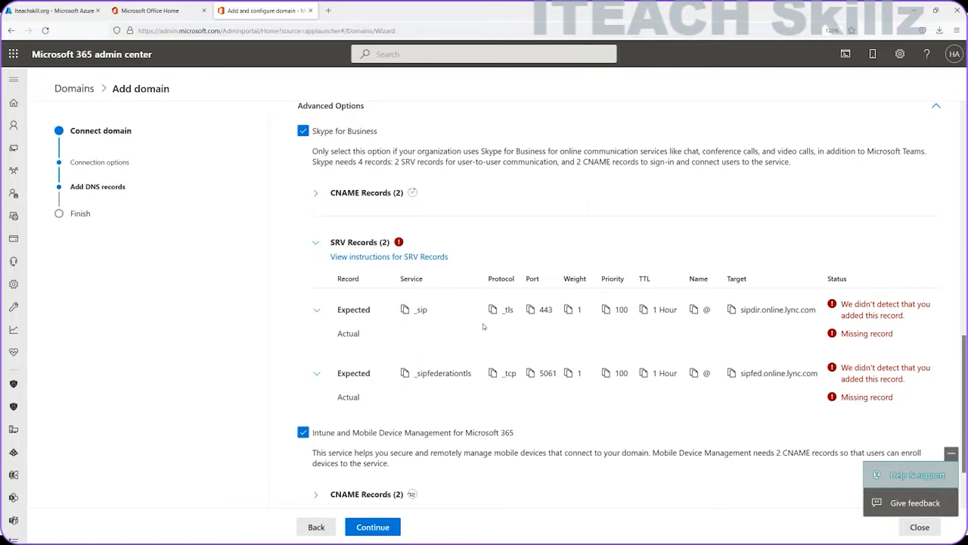
scroll(424, 311, "up", 4)
scroll(425, 316, "down", 5)
scroll(425, 319, "up", 5)
scroll(425, 319, "up", 6)
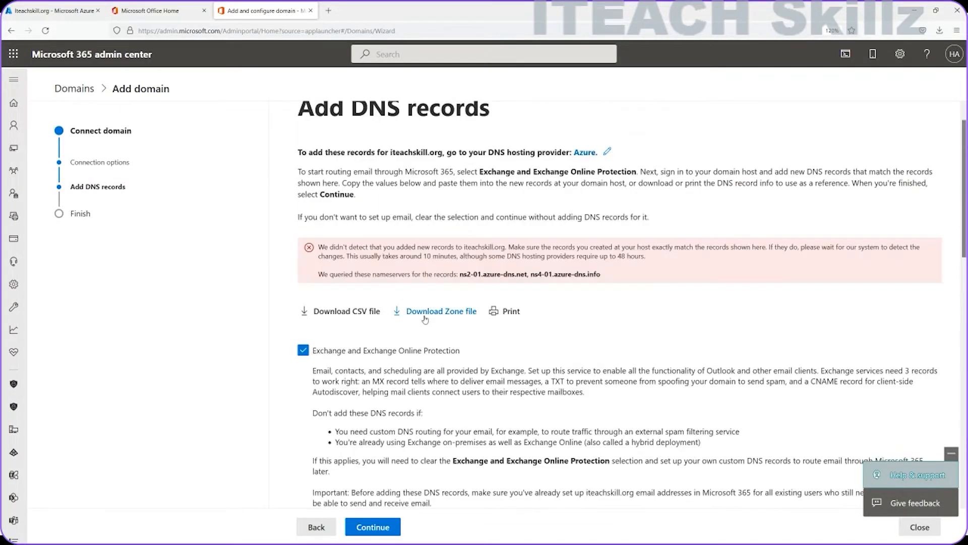
scroll(425, 319, "down", 6)
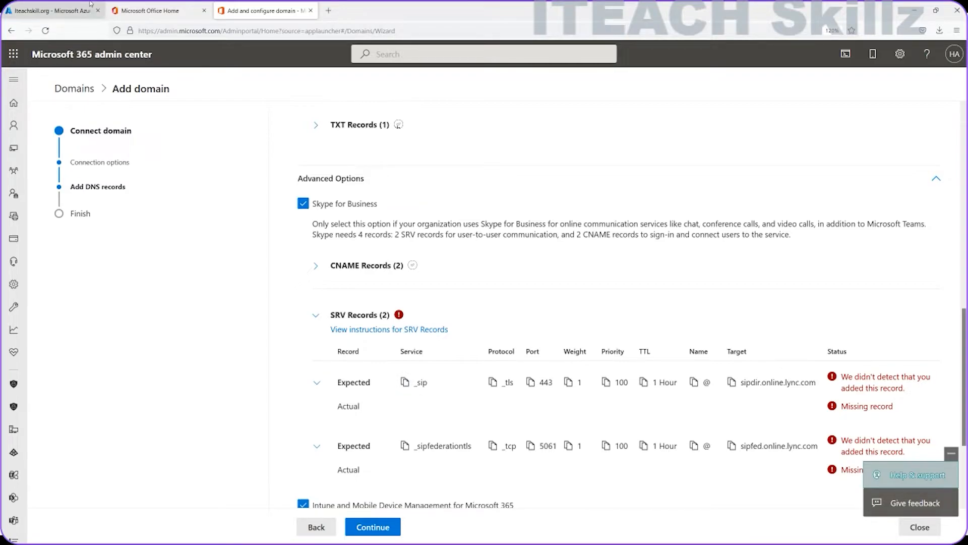
left_click(141, 10)
left_click(53, 11)
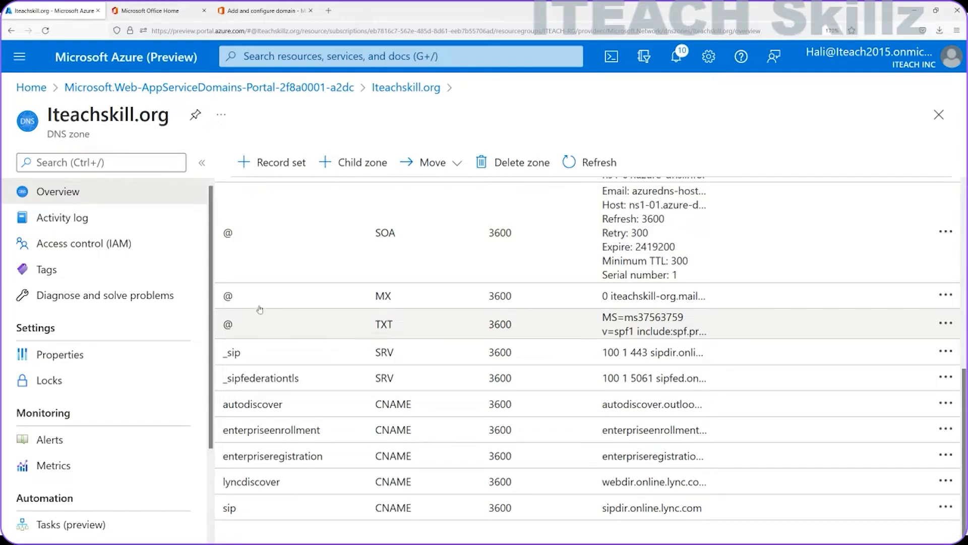
Step: Inspect the _sip SRV record: priority 100, weight 1, port 443, target sipdir.online.lync.com
left_click(263, 352)
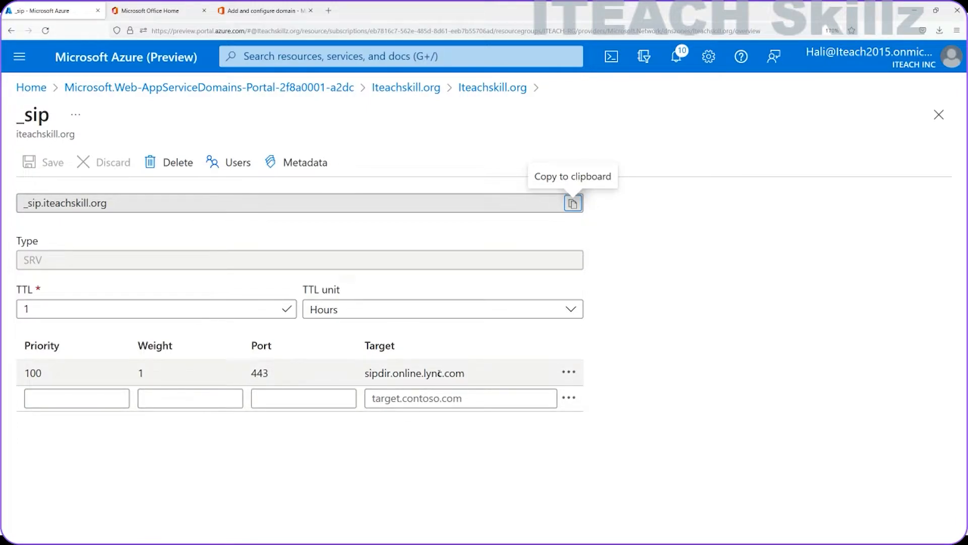
left_click(569, 371)
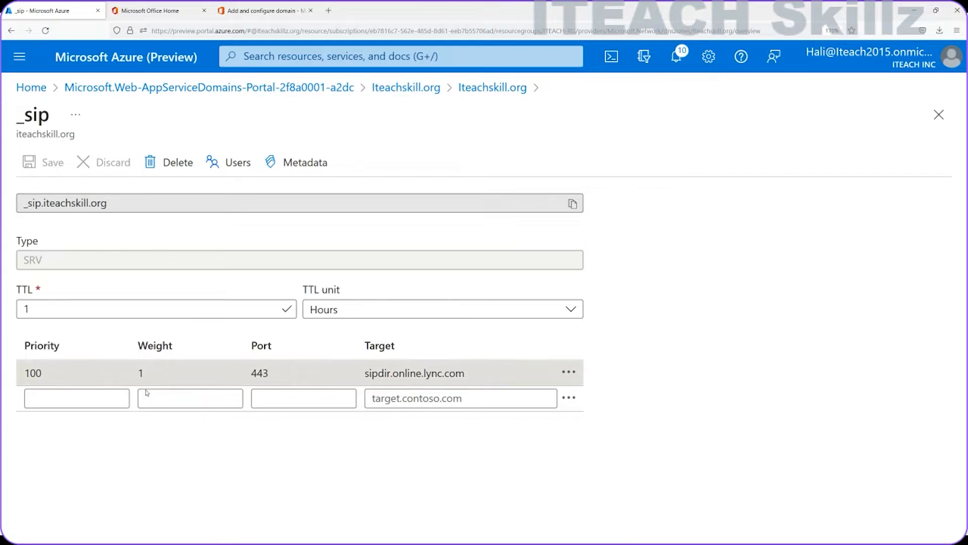
Step: Back in the admin center wizard, answer Yes to the feedback question and finish iteachskill.org setup
left_click(237, 10)
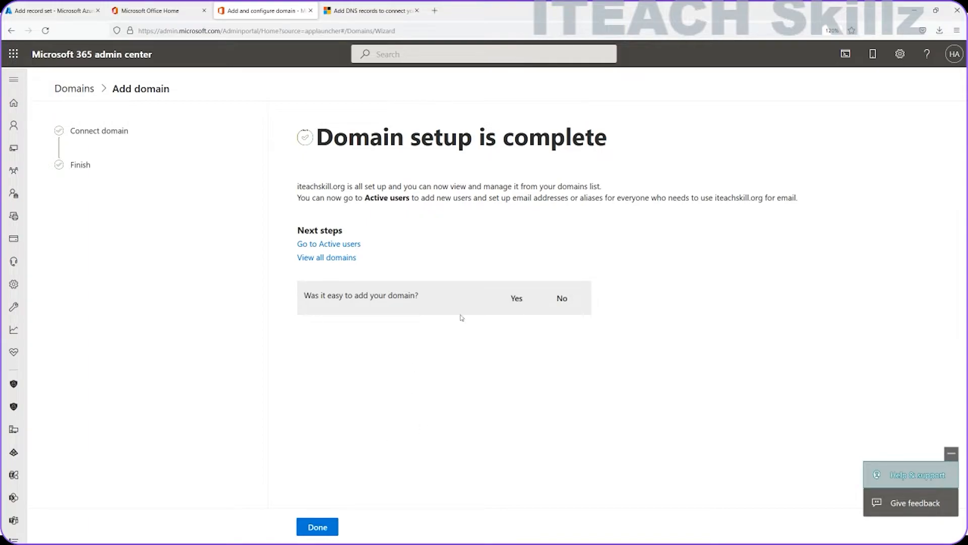
left_click(516, 303)
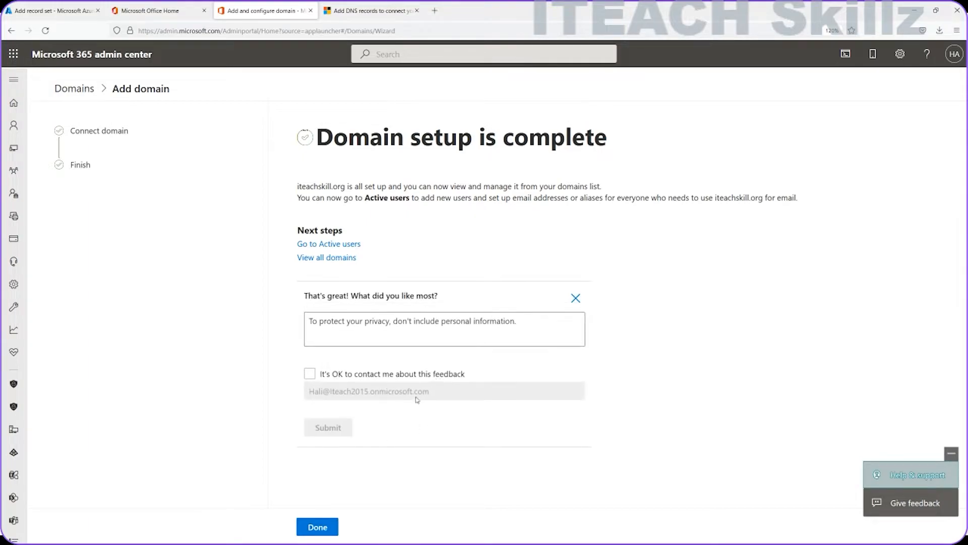
left_click(320, 527)
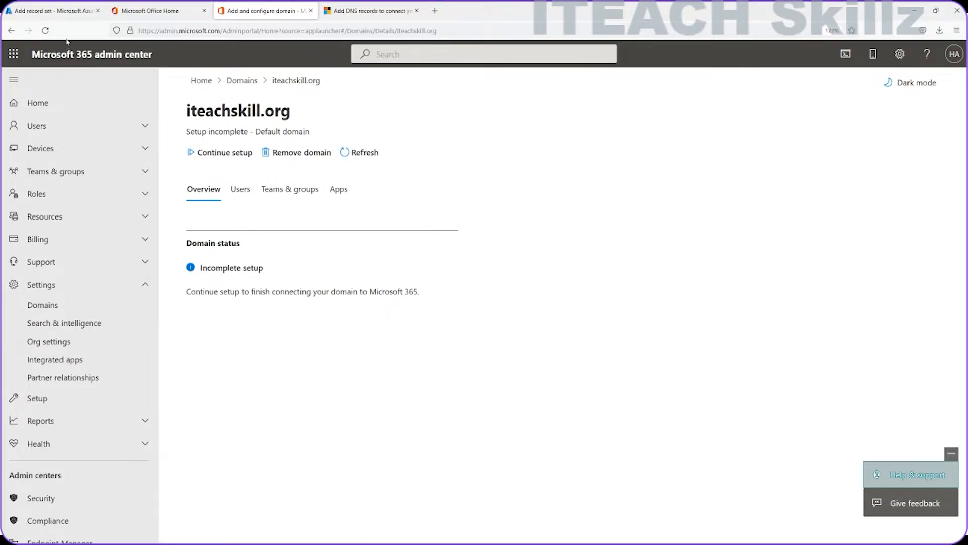
Step: Refresh the iteachskill.org domain page and review its DNS records tab
left_click(46, 31)
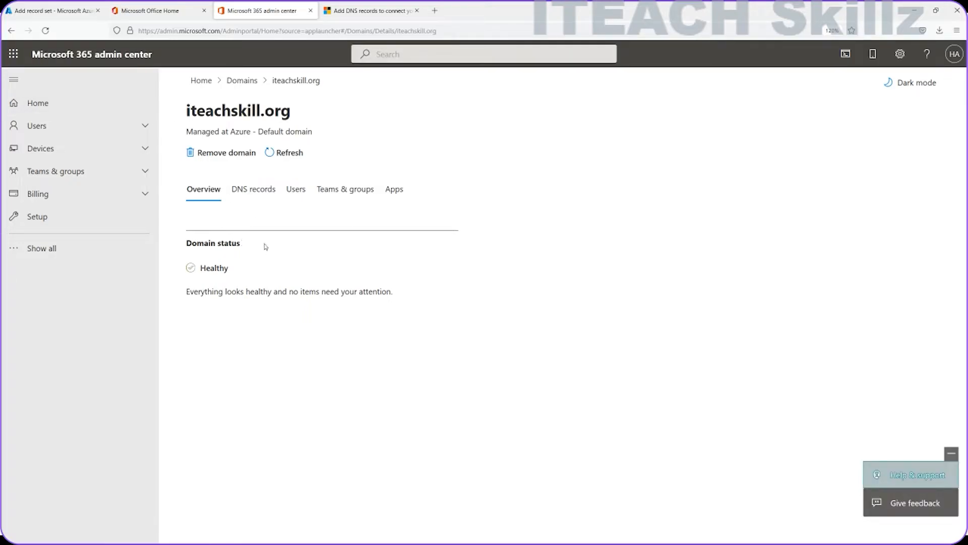
left_click(253, 196)
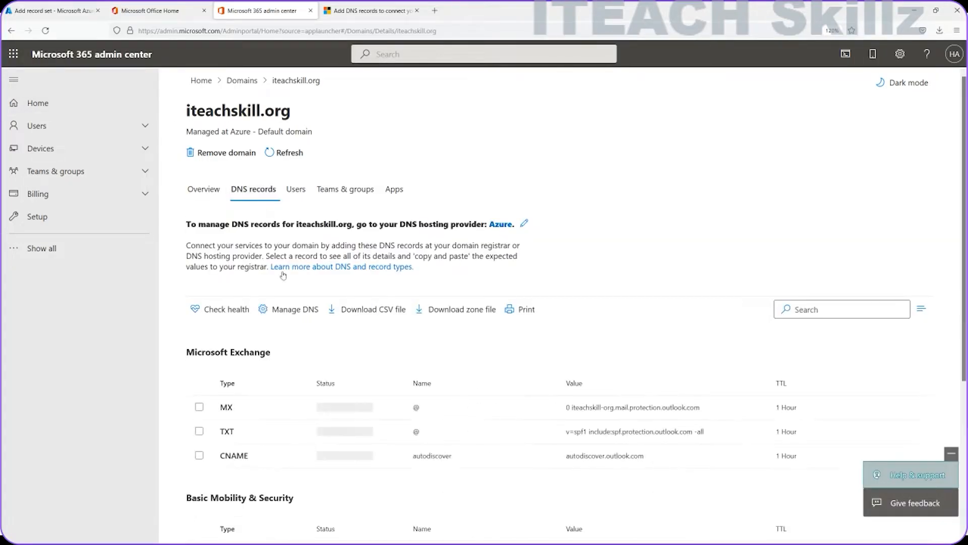
scroll(276, 325, "down", 4)
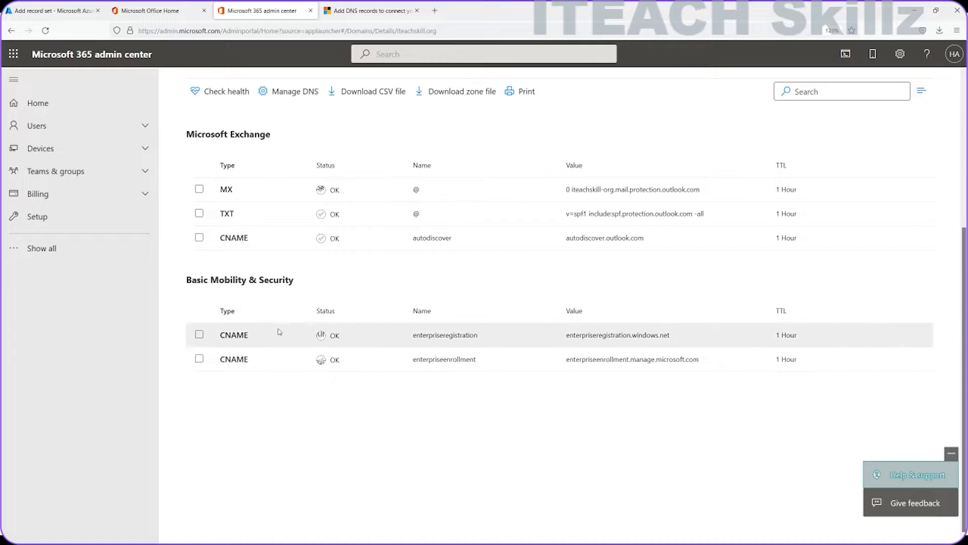
scroll(277, 325, "up", 4)
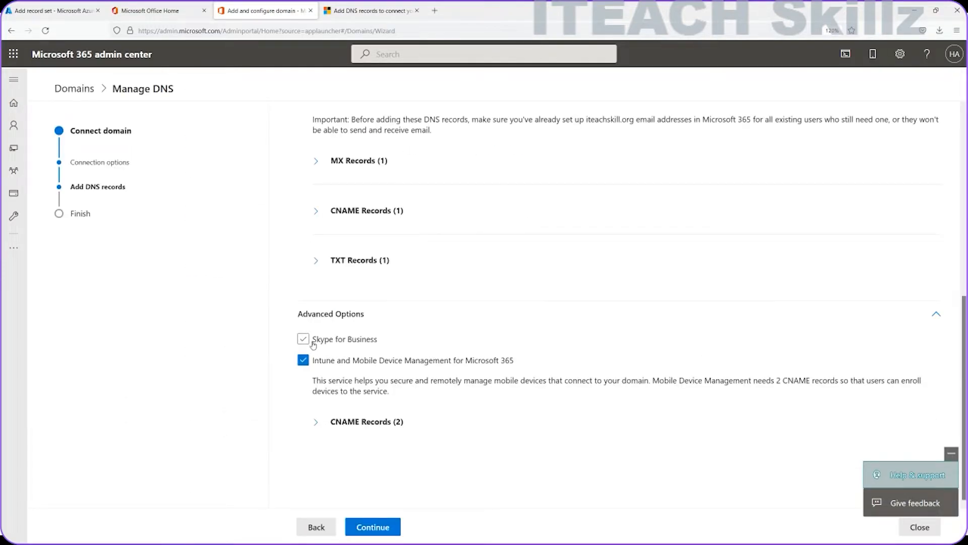
Step: Check the Skype for Business CNAME records under Manage DNS, then back out to Domains
left_click(309, 342)
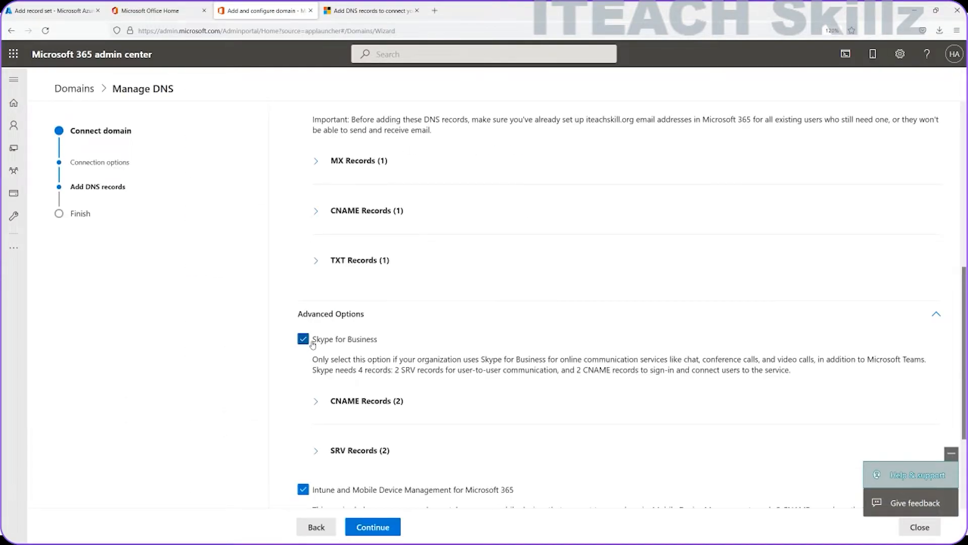
left_click(316, 401)
scroll(364, 424, "down", 3)
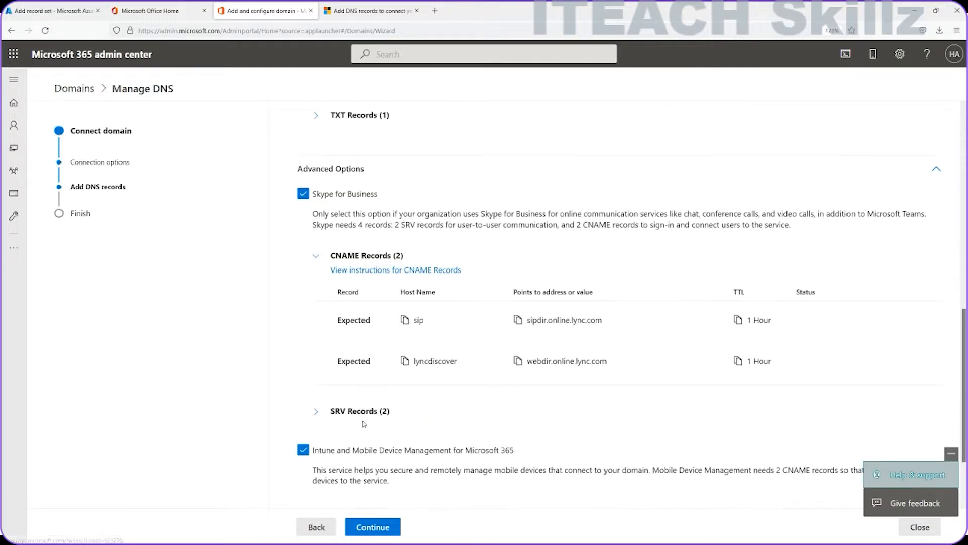
left_click(322, 526)
left_click(322, 526)
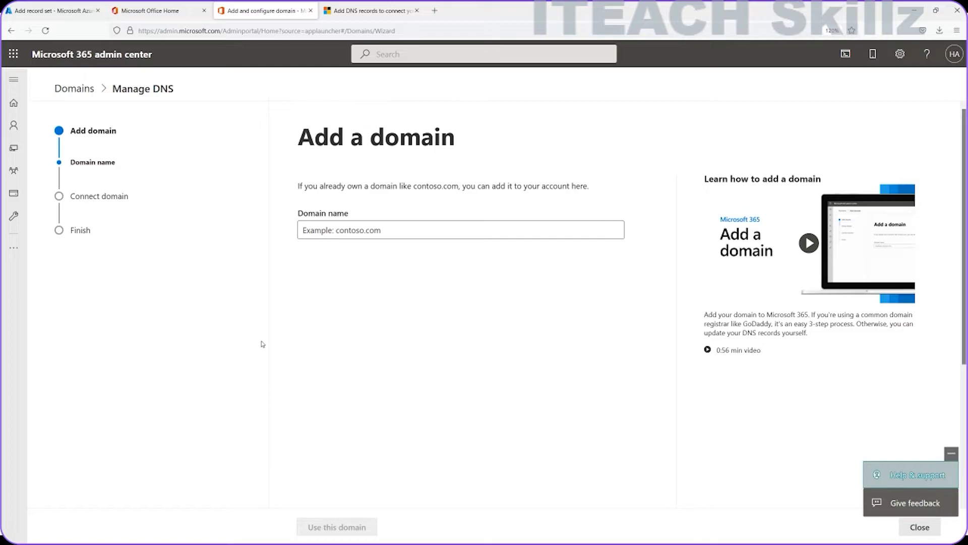
left_click(73, 89)
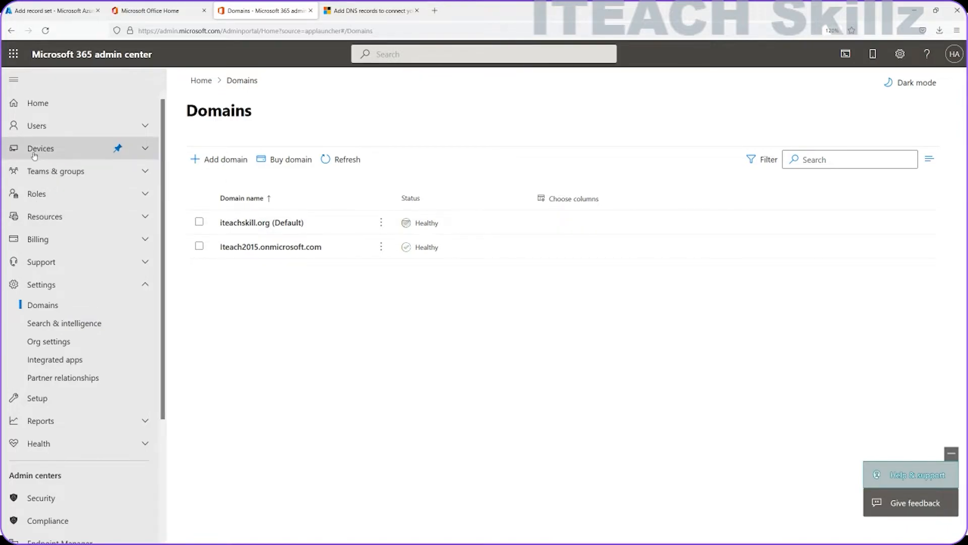
left_click(37, 125)
left_click(48, 147)
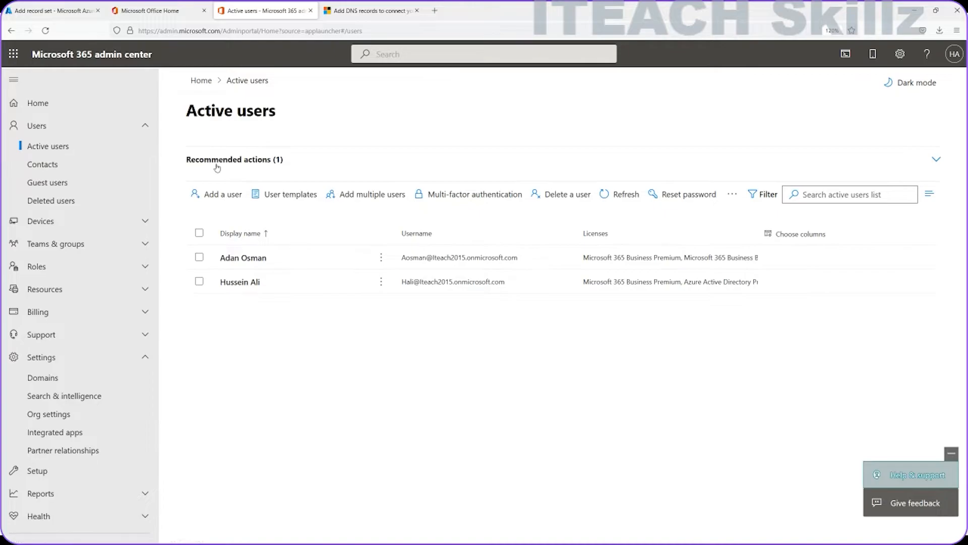
left_click(217, 168)
left_click(220, 294)
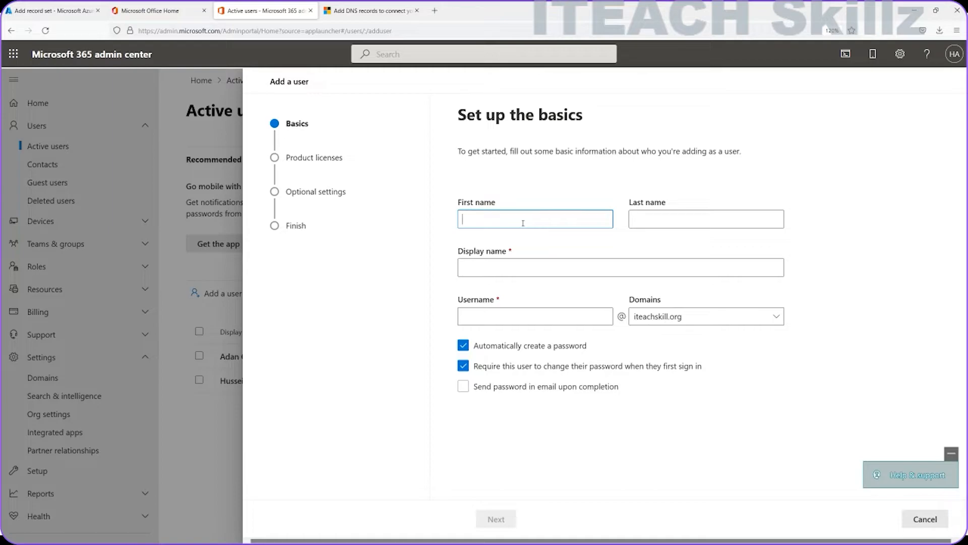
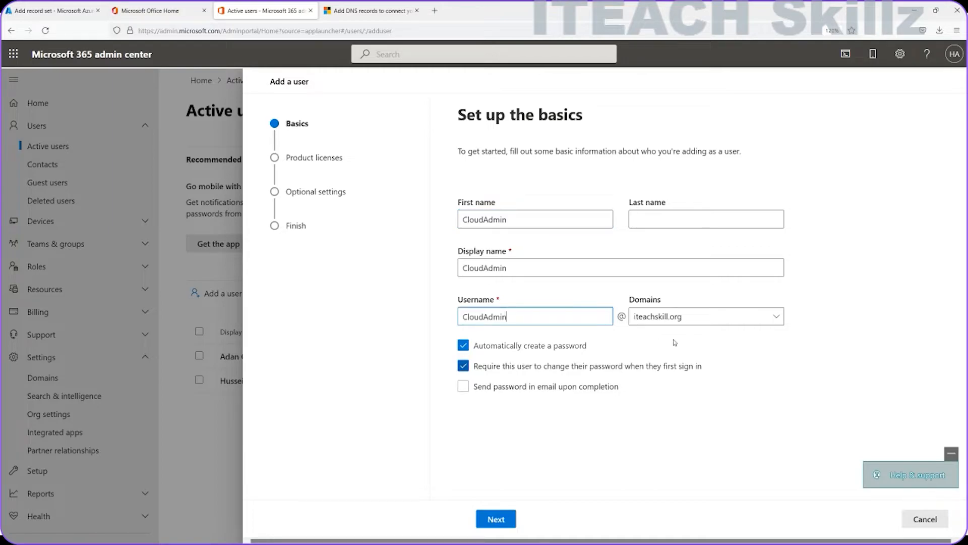
left_click(697, 322)
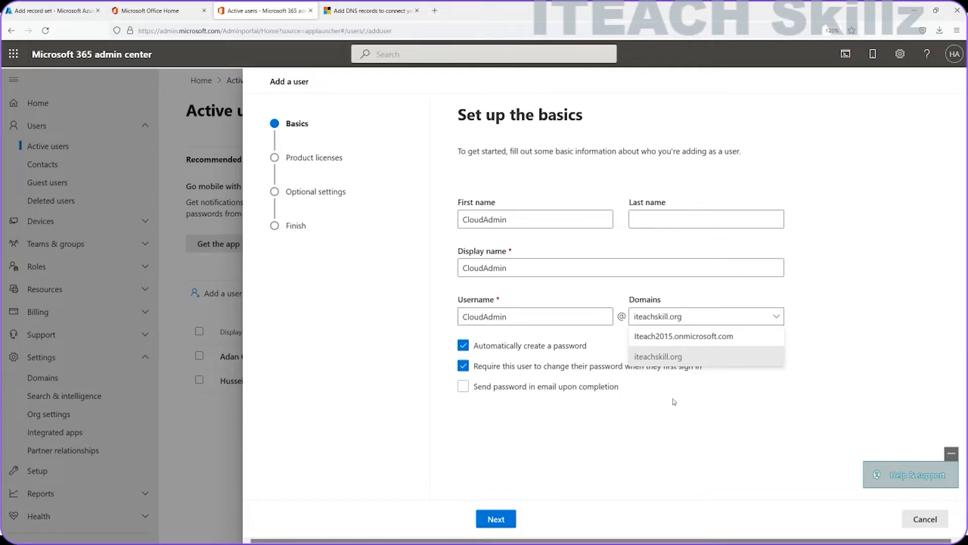
left_click(652, 409)
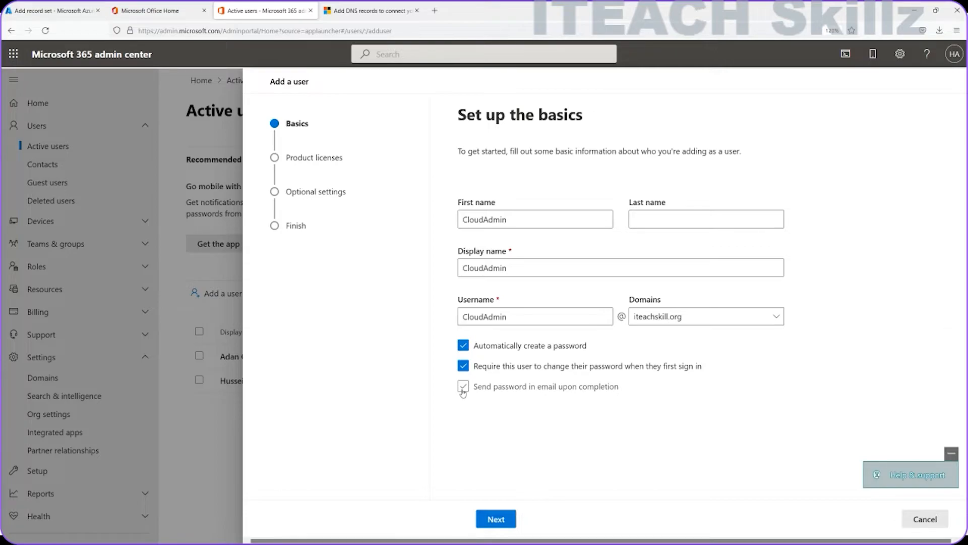
Step: Turn off forced password change and assign a Microsoft 365 Business Premium licence
left_click(468, 371)
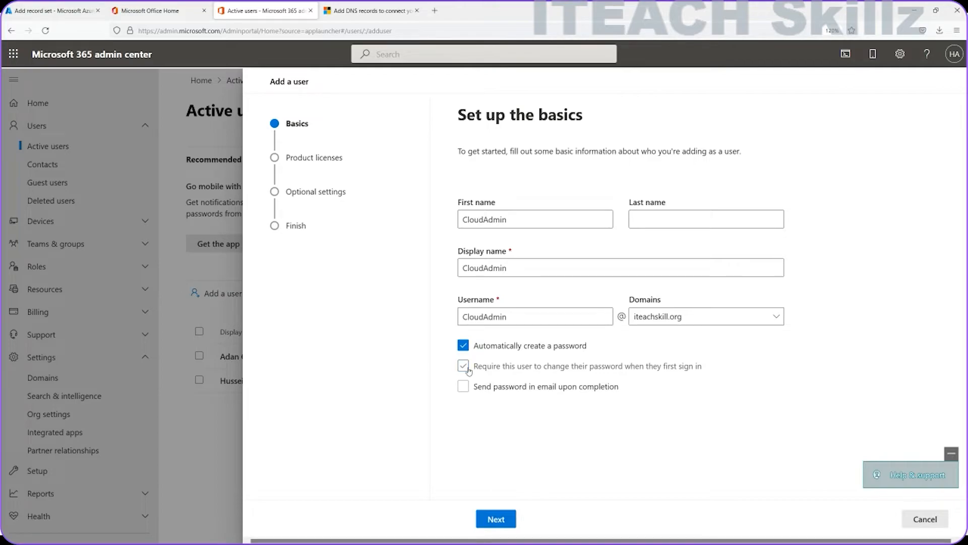
left_click(507, 521)
scroll(525, 297, "down", 1)
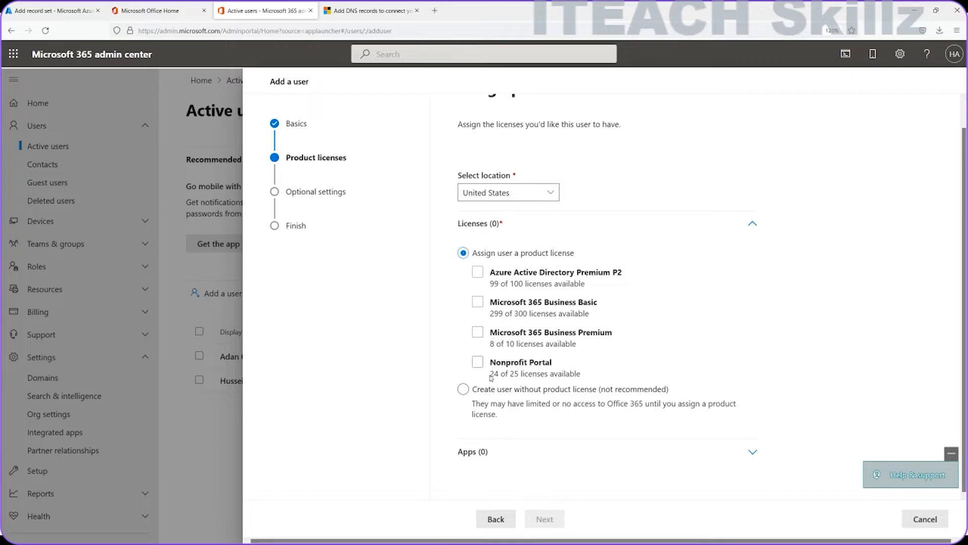
left_click(478, 332)
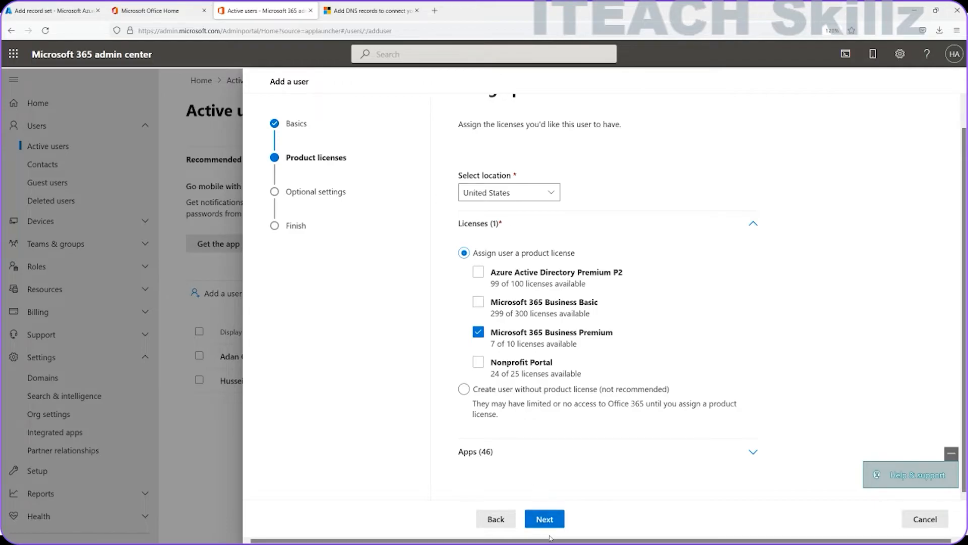
left_click(558, 516)
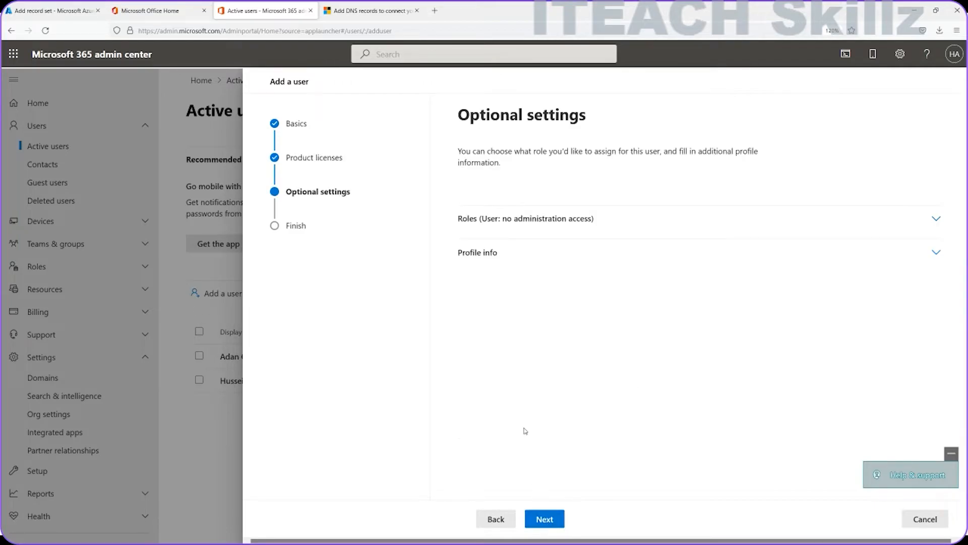
Step: Review the new user's settings, finish adding CloudAdmin, and close the confirmation
left_click(545, 519)
scroll(551, 396, "down", 1)
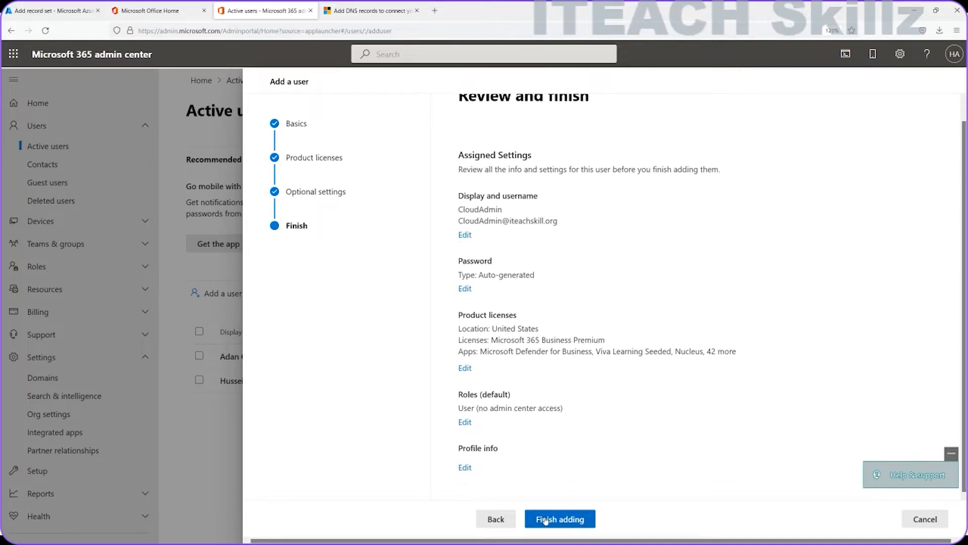
left_click(561, 519)
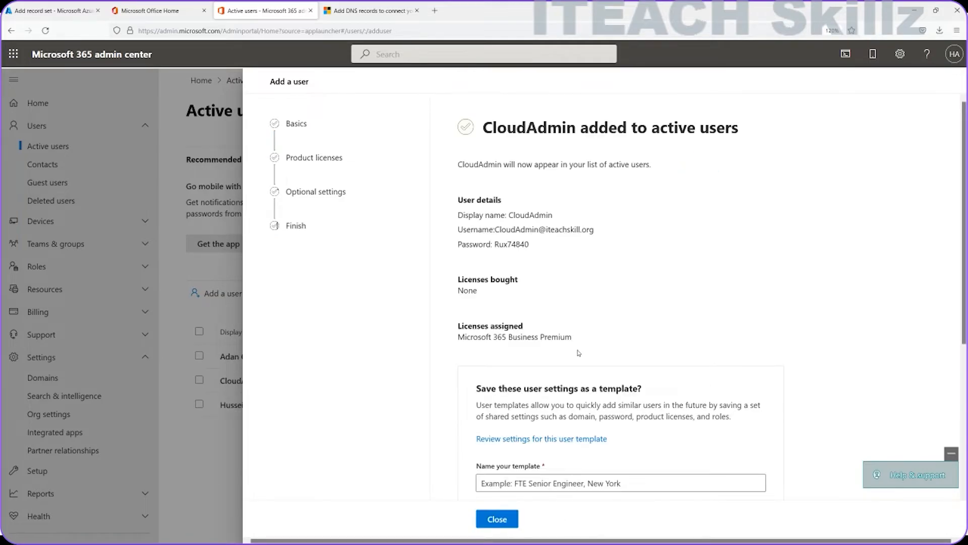
scroll(562, 288, "down", 3)
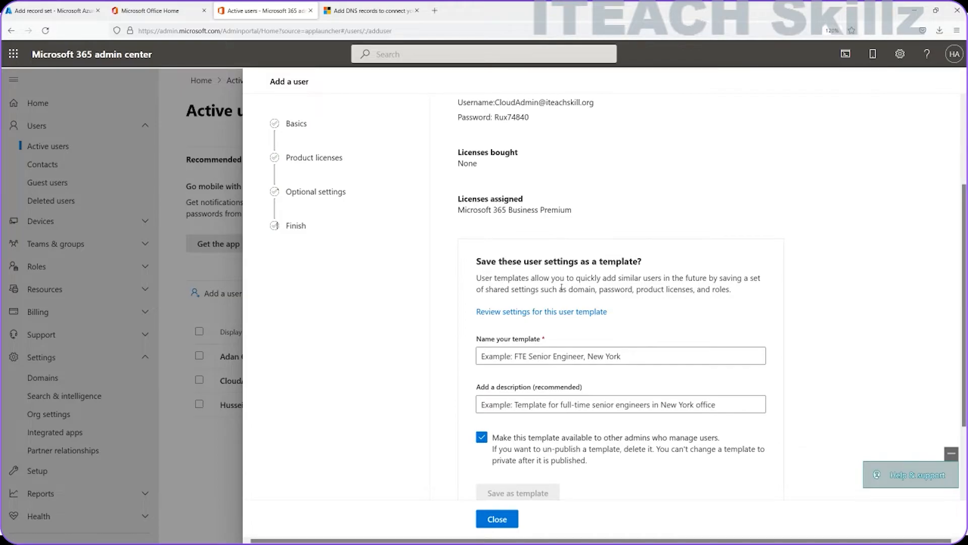
scroll(561, 288, "up", 3)
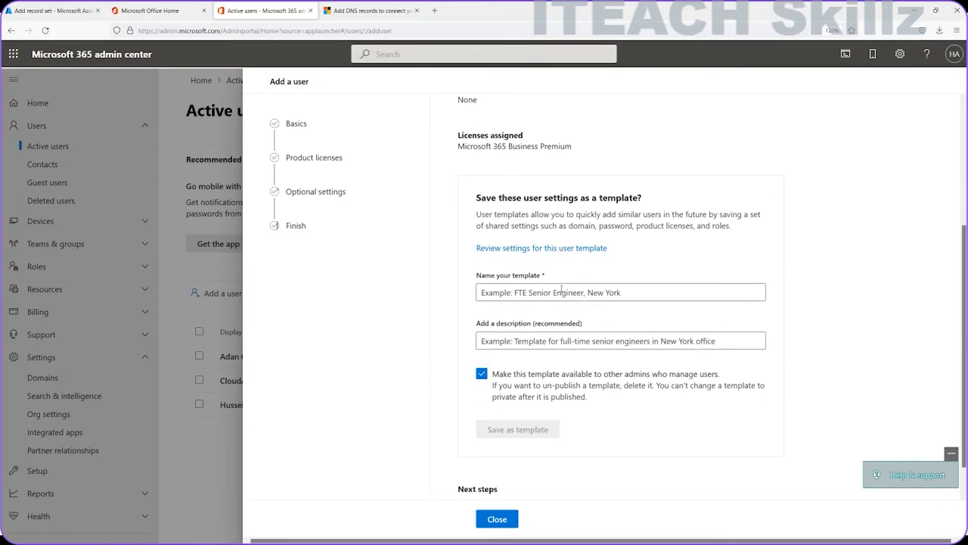
scroll(561, 289, "down", 1)
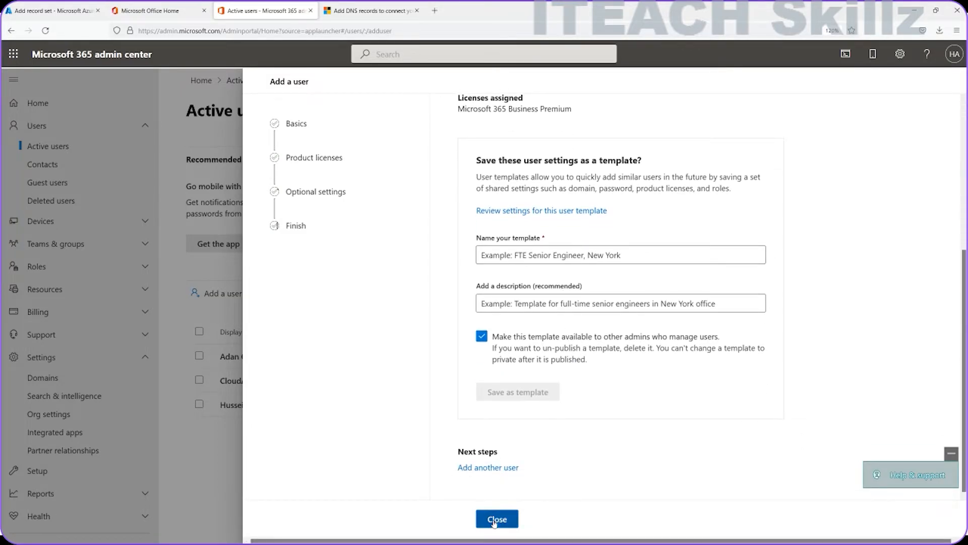
left_click(498, 519)
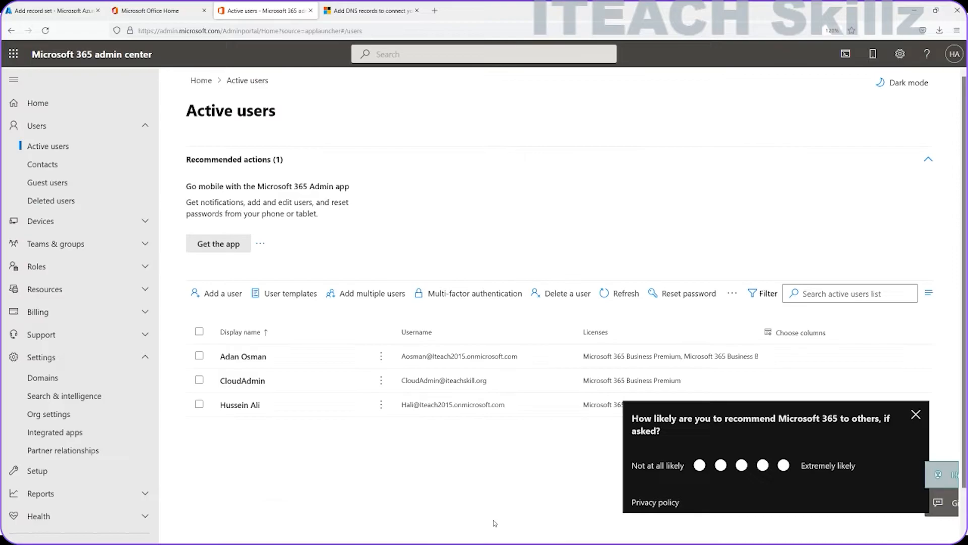
Step: Reset CloudAdmin's password with an auto-generated one
left_click(246, 382)
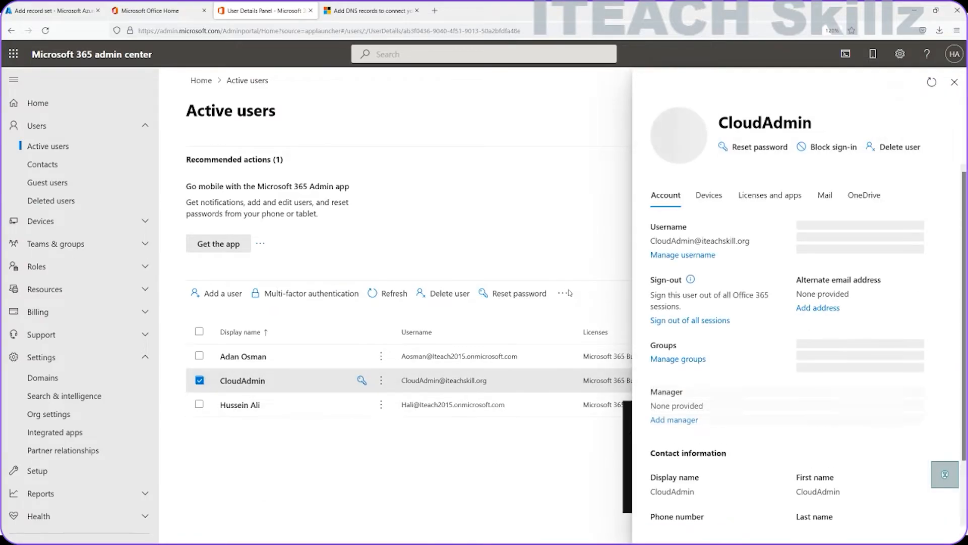
left_click(511, 294)
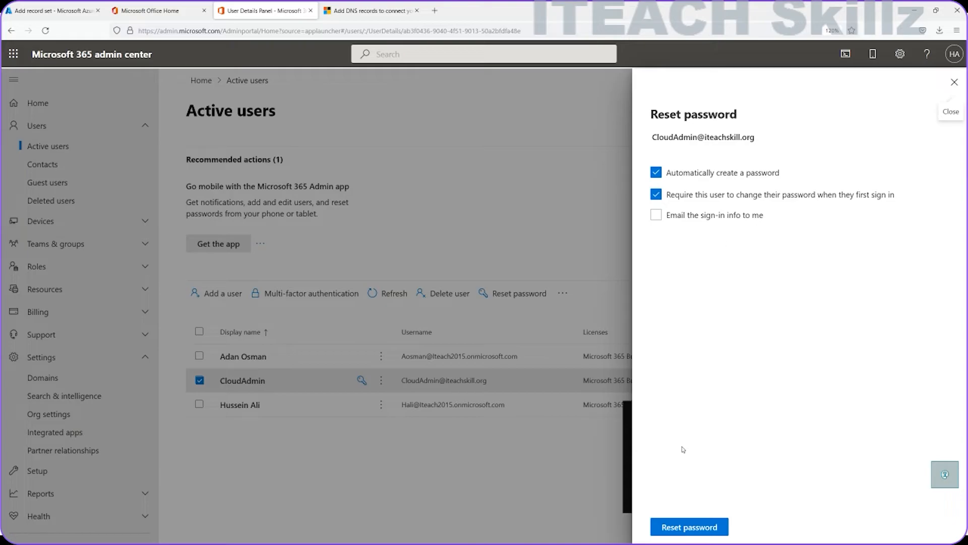
left_click(683, 525)
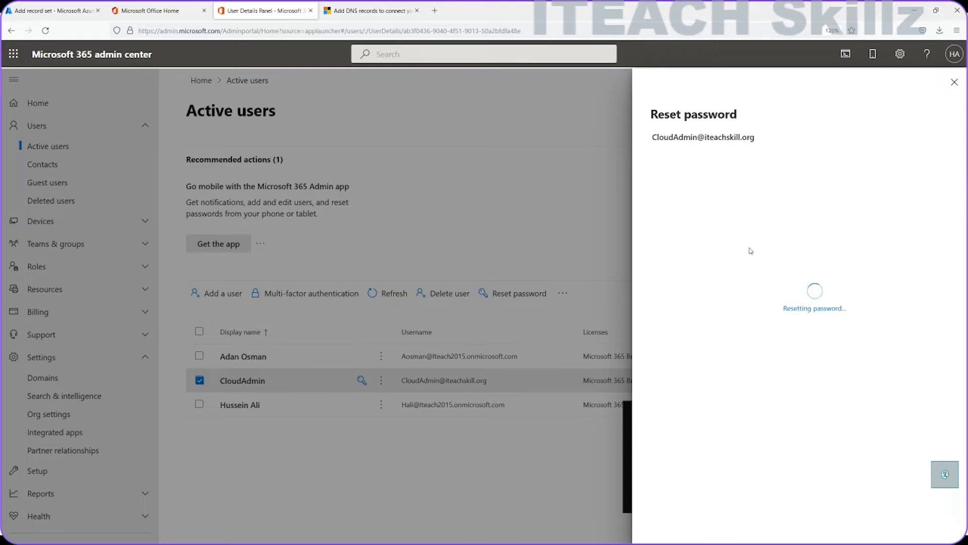
left_click(952, 83)
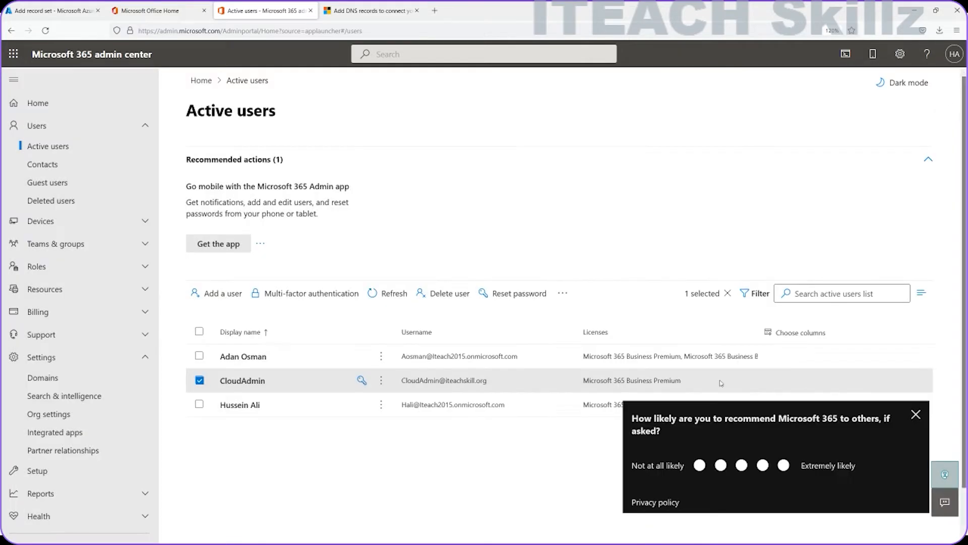
Step: Reset CloudAdmin's password to a pasted manual password without requiring change at sign-in
left_click(259, 379)
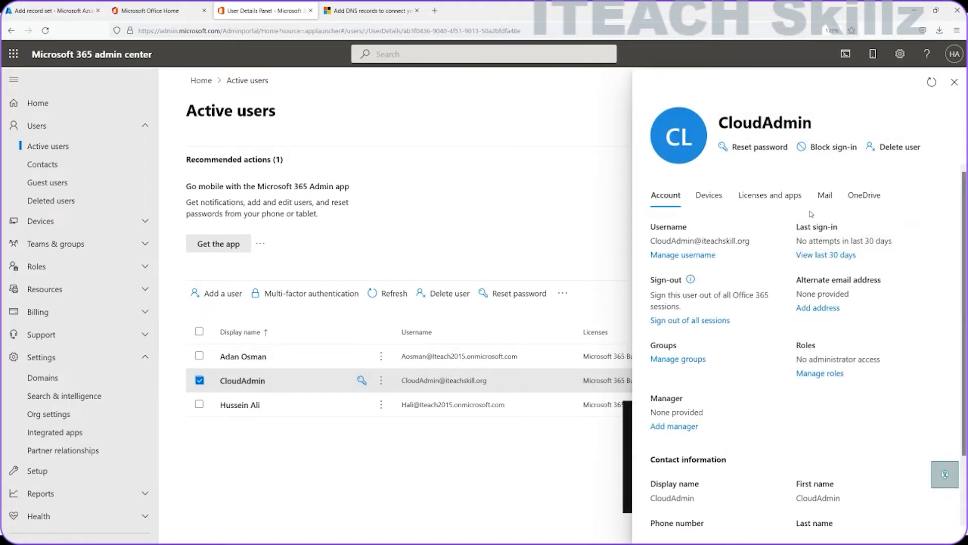
left_click(778, 149)
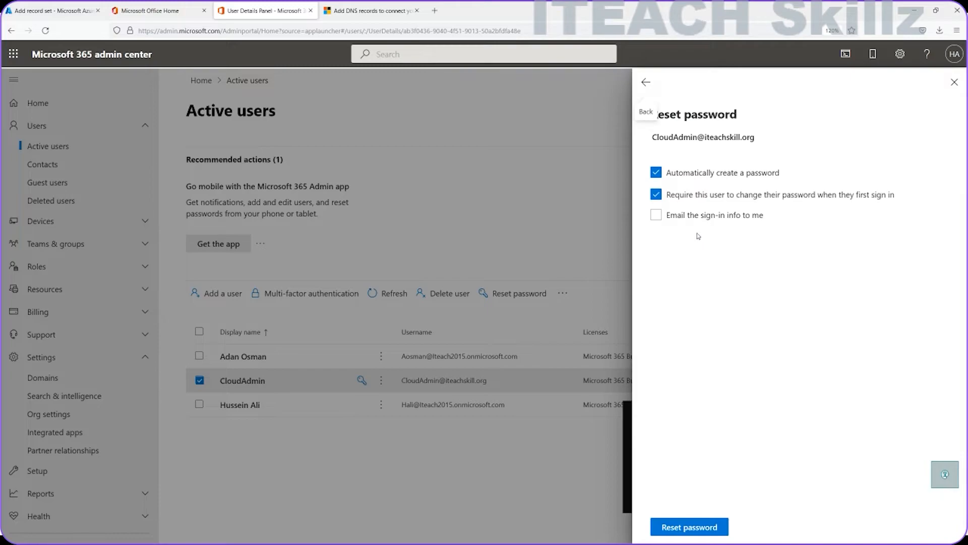
left_click(656, 195)
left_click(656, 172)
left_click(713, 222)
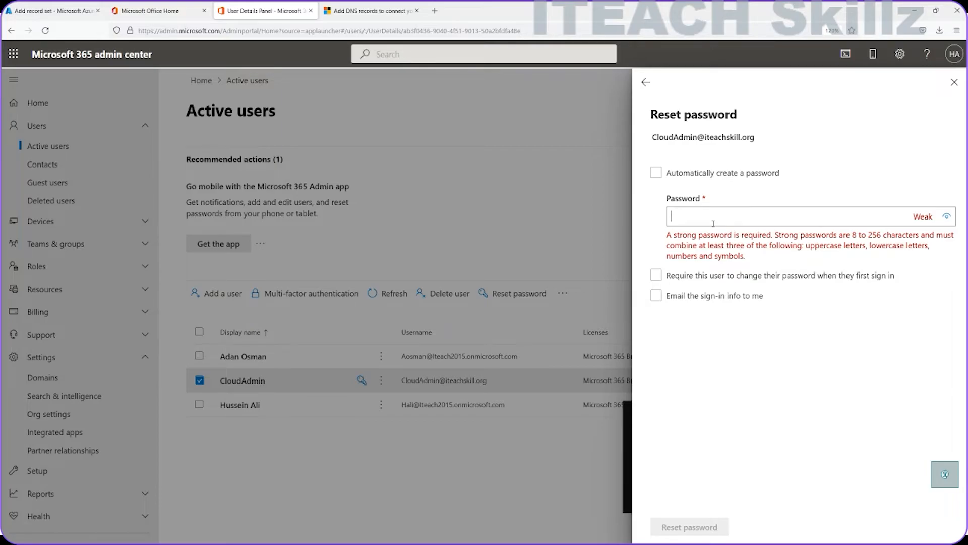
key("ctrl+v")
left_click(688, 526)
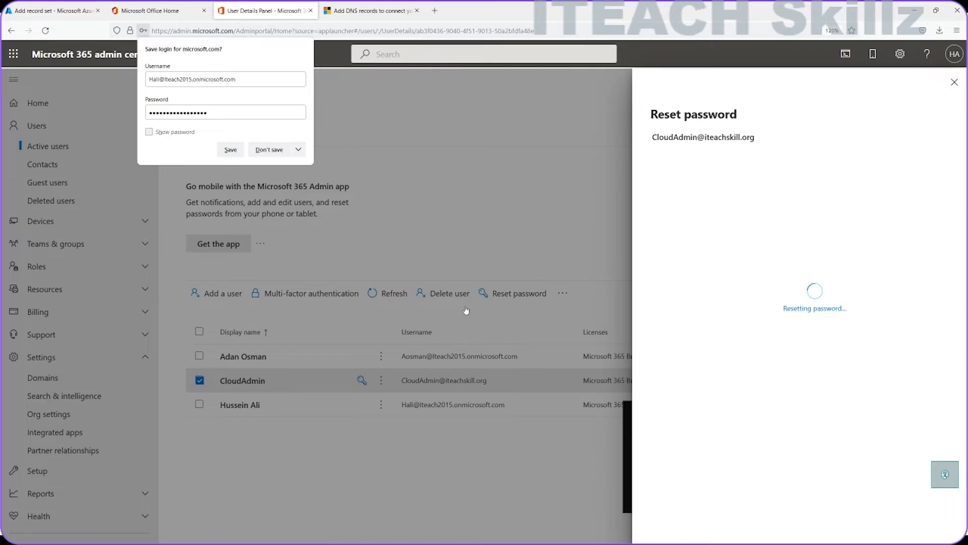
left_click(260, 150)
left_click(676, 528)
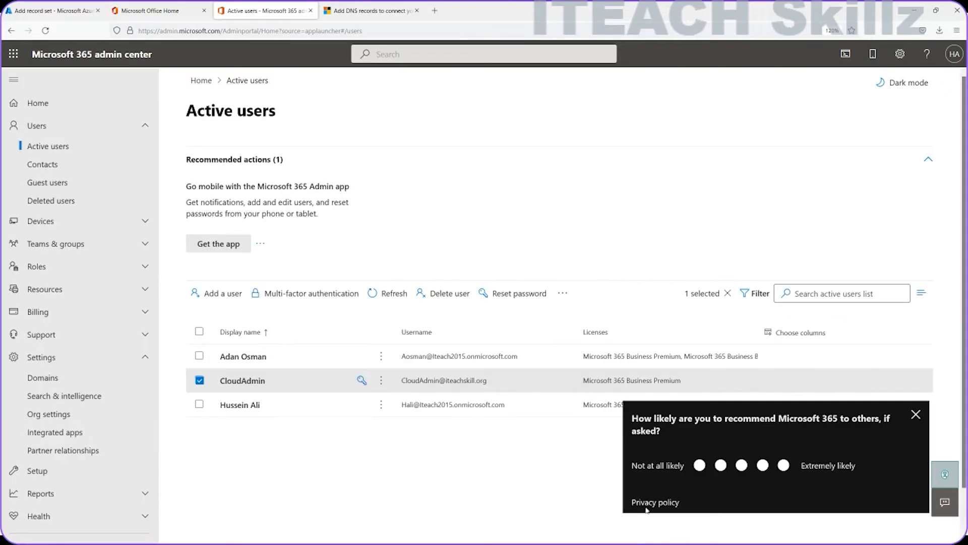
left_click(916, 414)
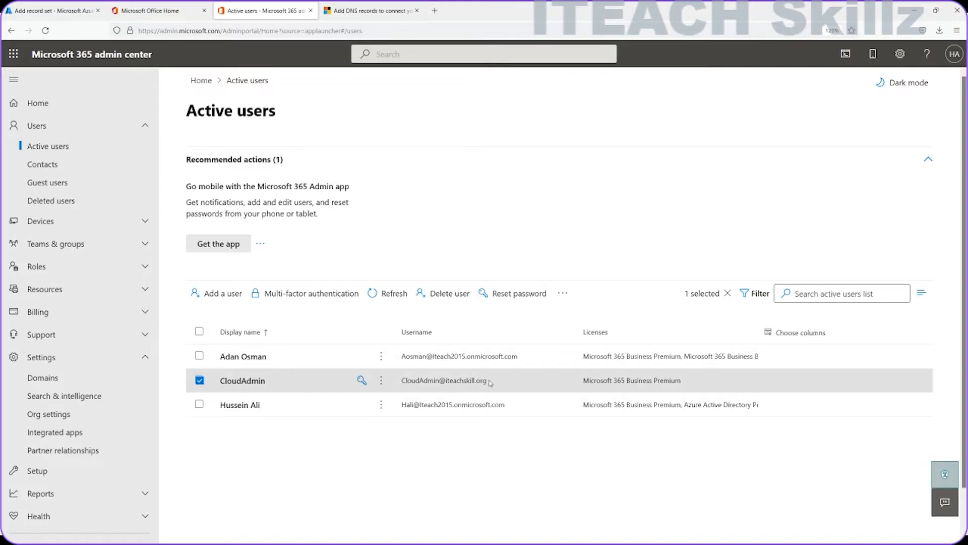
Step: Copy CloudAdmin's username from the details panel and open a Firefox private window
left_click(425, 382)
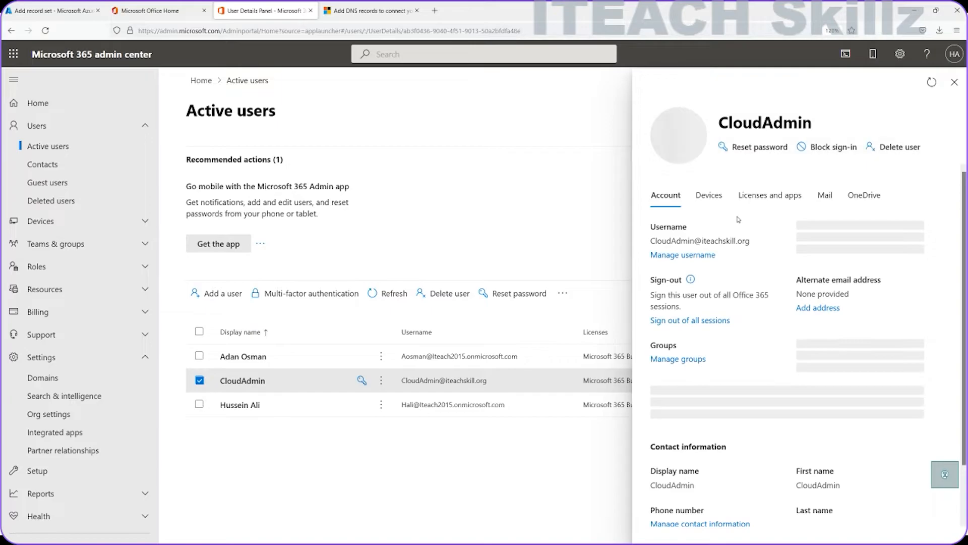
left_click_drag(757, 246, 641, 246)
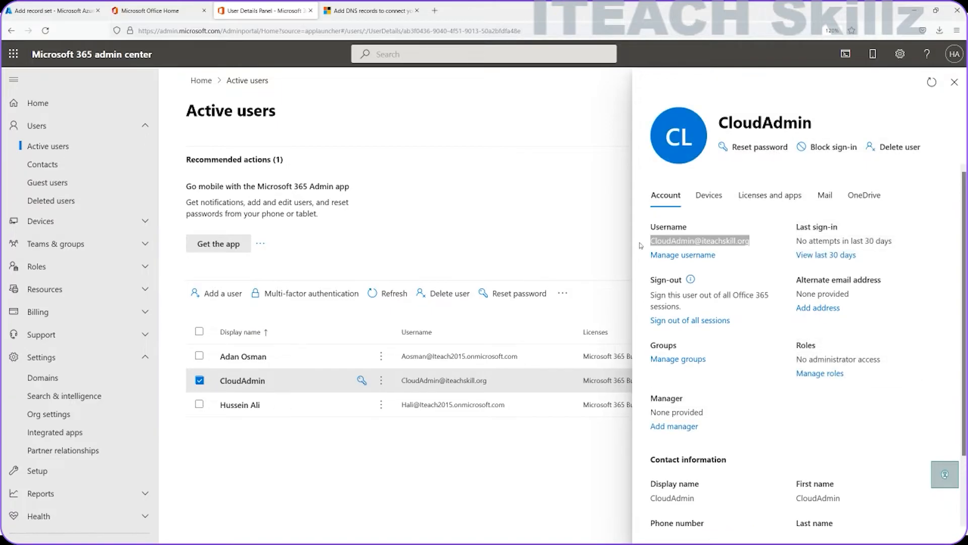
right_click(683, 243)
left_click(709, 258)
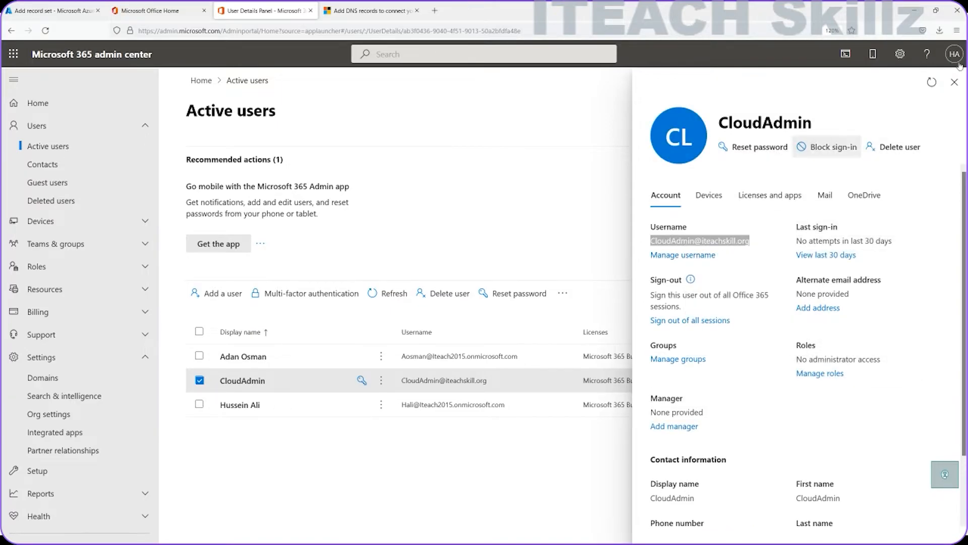
left_click(957, 32)
left_click(869, 99)
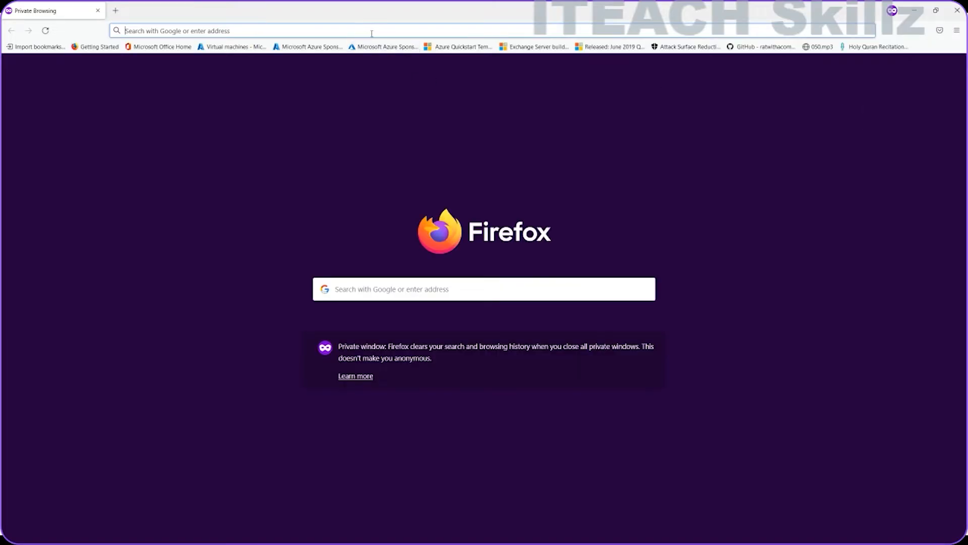
Step: Go to portal.office.com and paste CloudAdmin's username into the sign-in email field
type("portal.azure.com/")
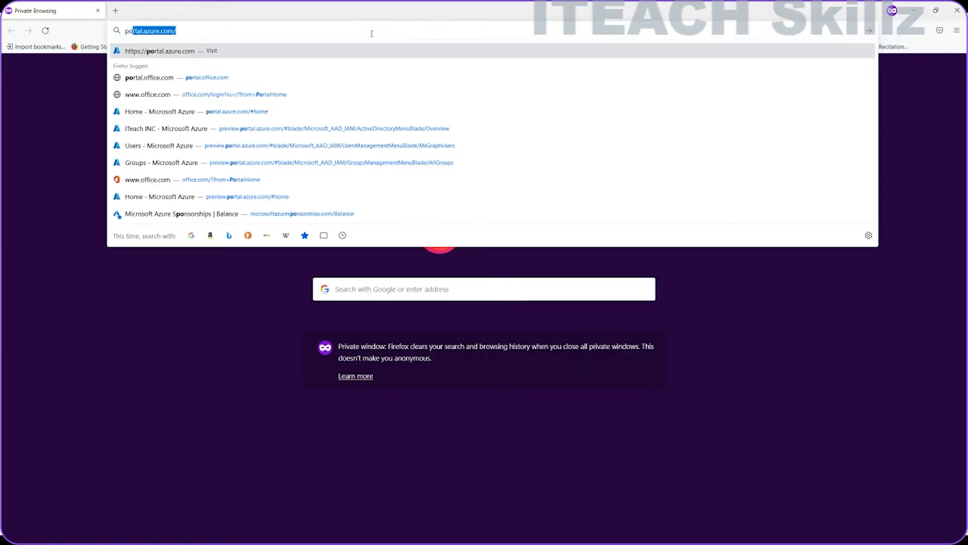
left_click(324, 76)
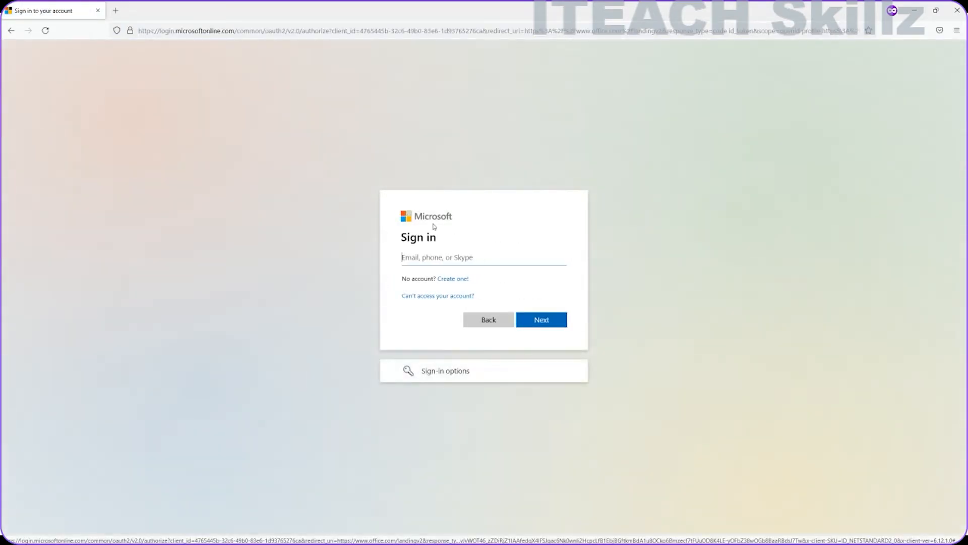
right_click(434, 254)
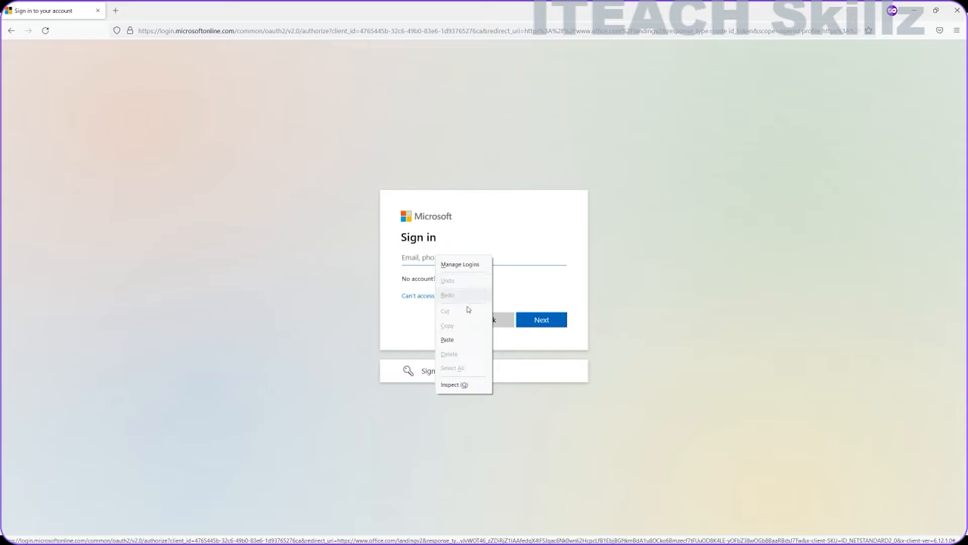
left_click(448, 340)
left_click(540, 324)
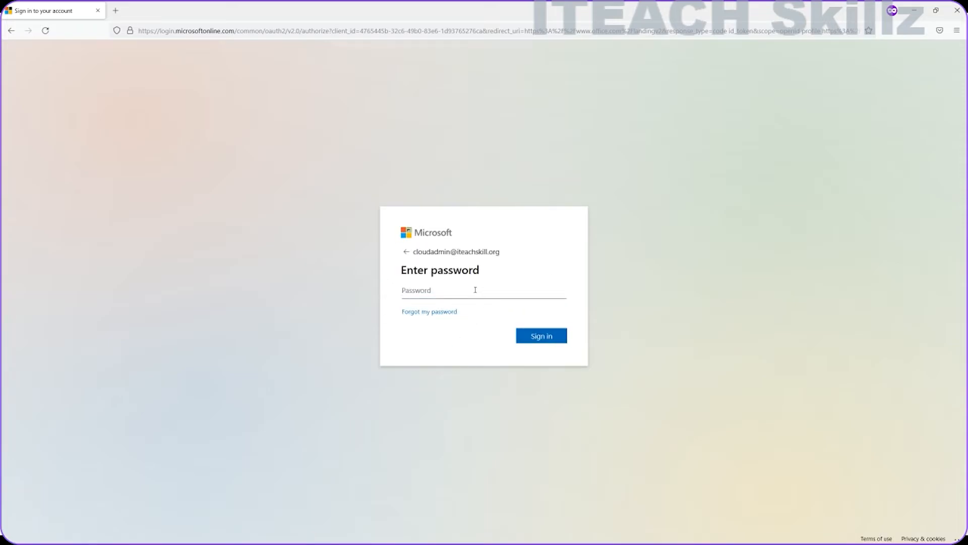
Step: Sign in with the pasted password, skip security and phone setup, and decline staying signed in
key("ctrl+v")
left_click(548, 337)
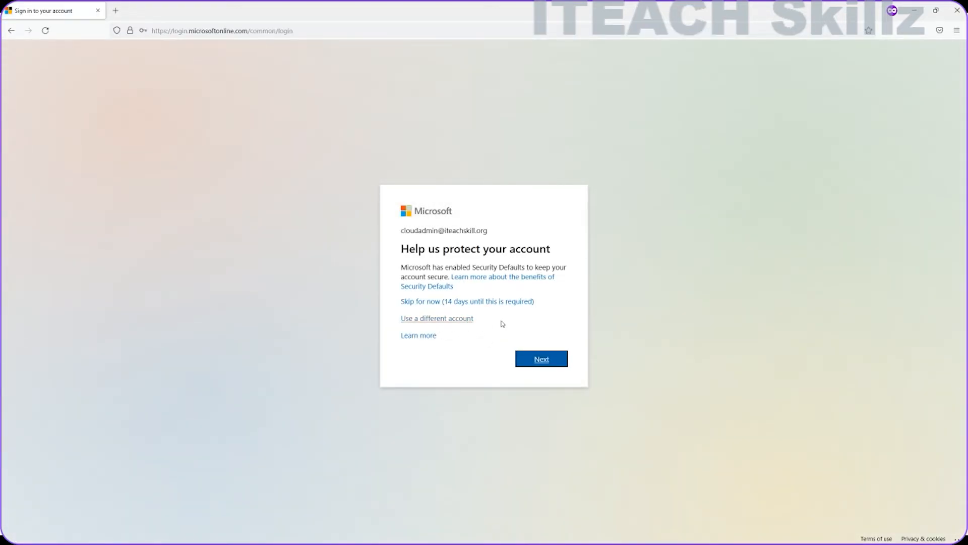
left_click(453, 302)
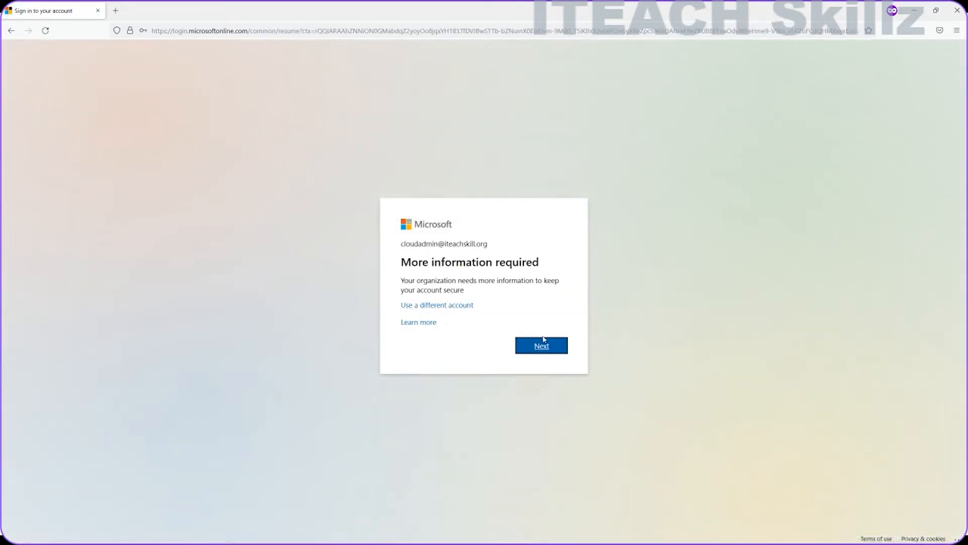
left_click(543, 345)
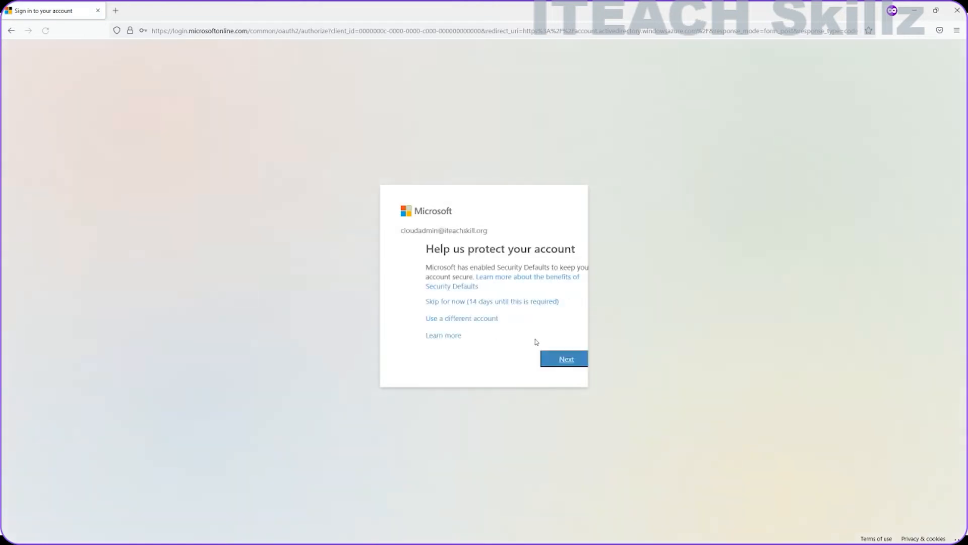
left_click(484, 302)
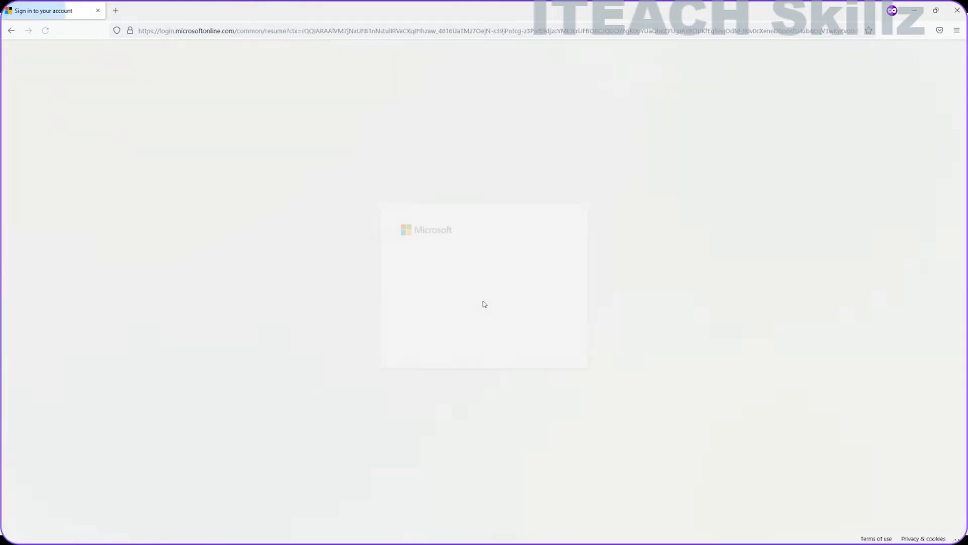
left_click(496, 342)
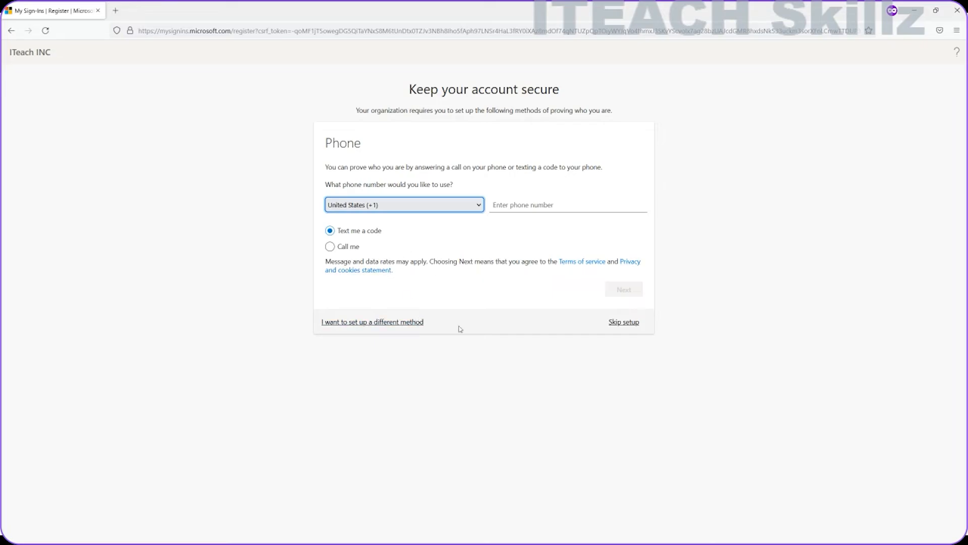
left_click(608, 327)
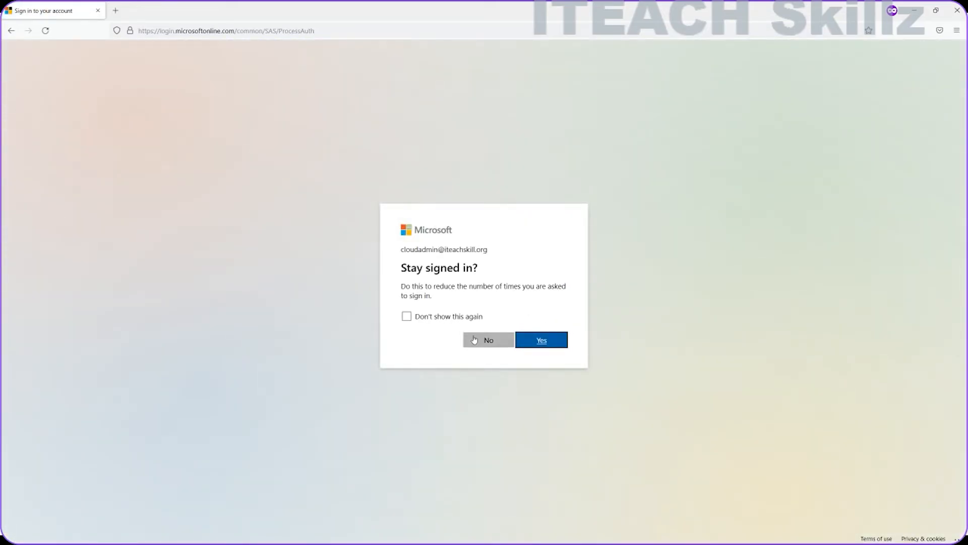
left_click(474, 340)
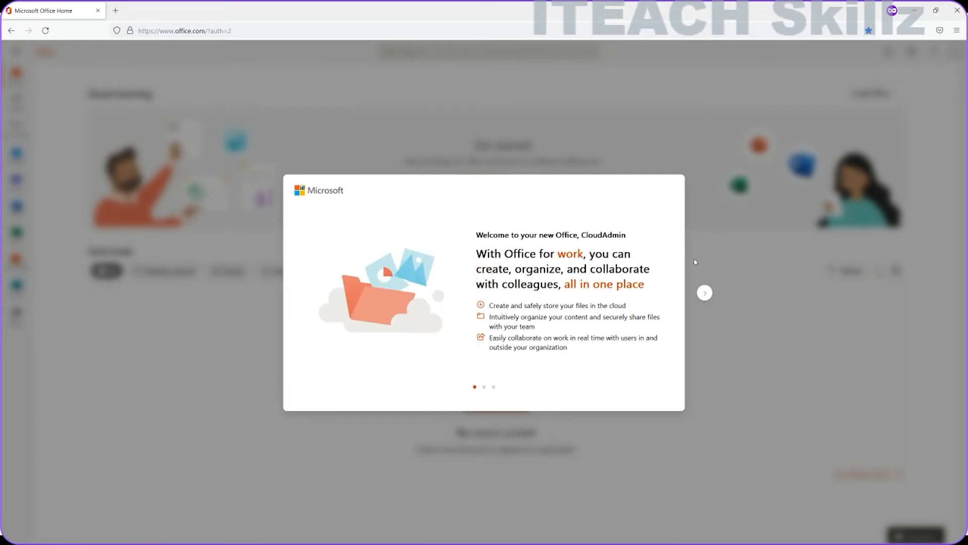
Step: Finish the Office welcome tour and return to the Office home page
left_click(705, 293)
left_click(705, 294)
left_click(705, 293)
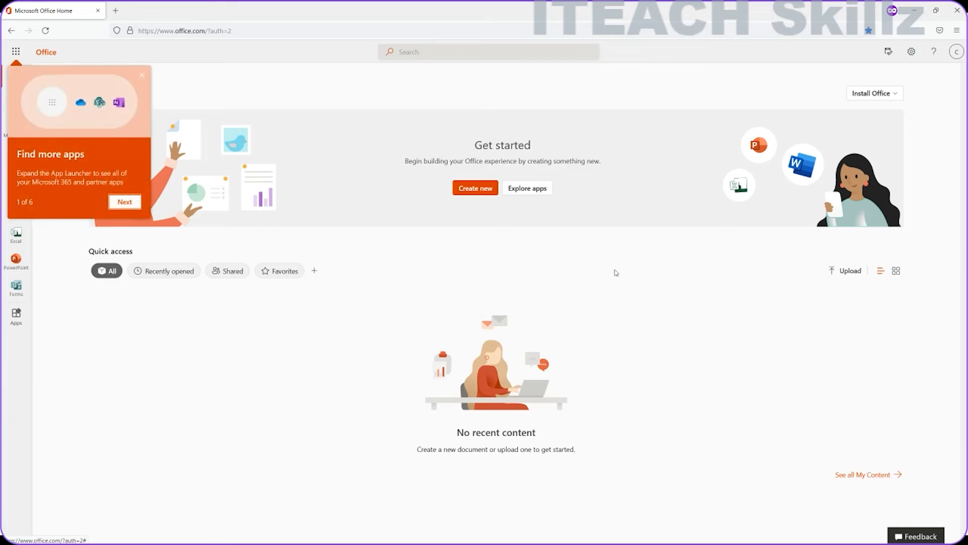
left_click(11, 31)
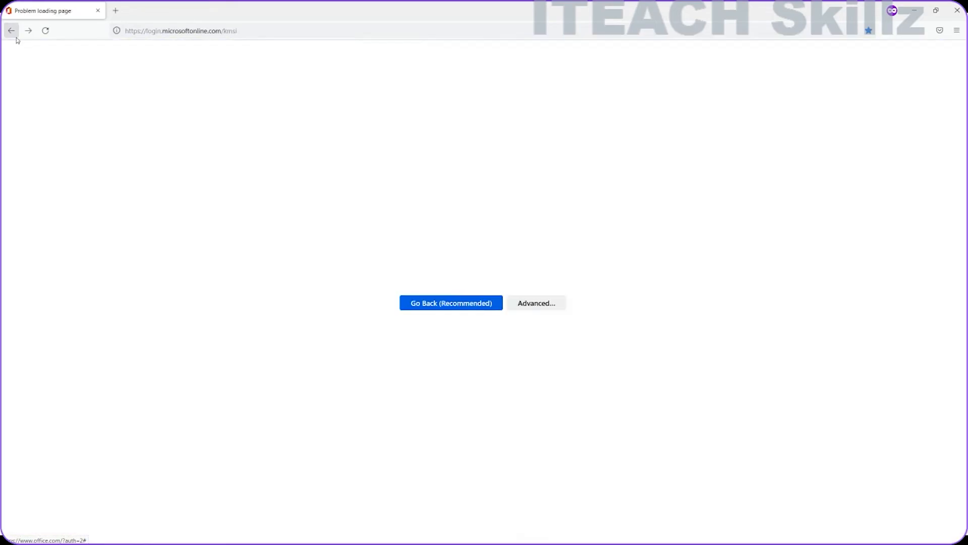
left_click(29, 31)
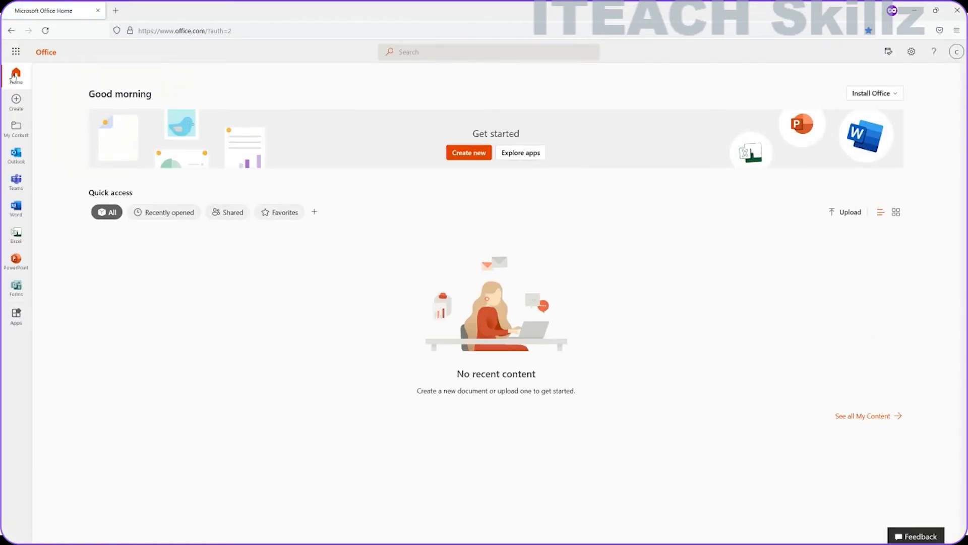
Step: Launch Outlook from the app launcher, skipping security setup and declining to stay signed in
left_click(15, 51)
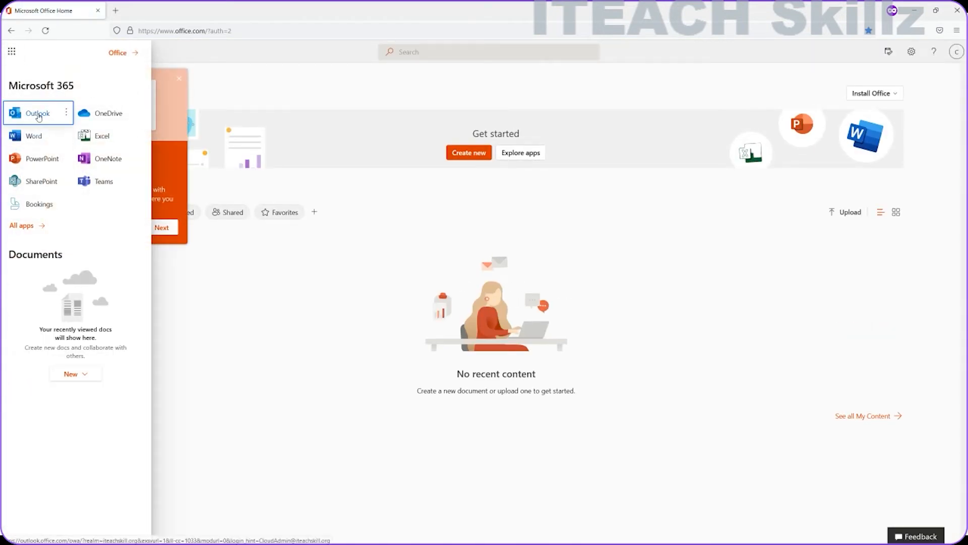
left_click(38, 114)
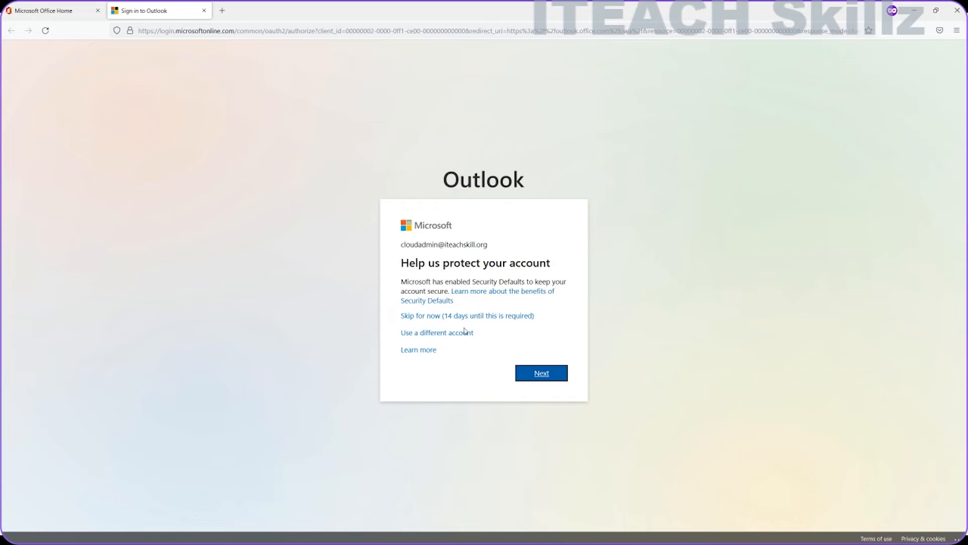
left_click(483, 317)
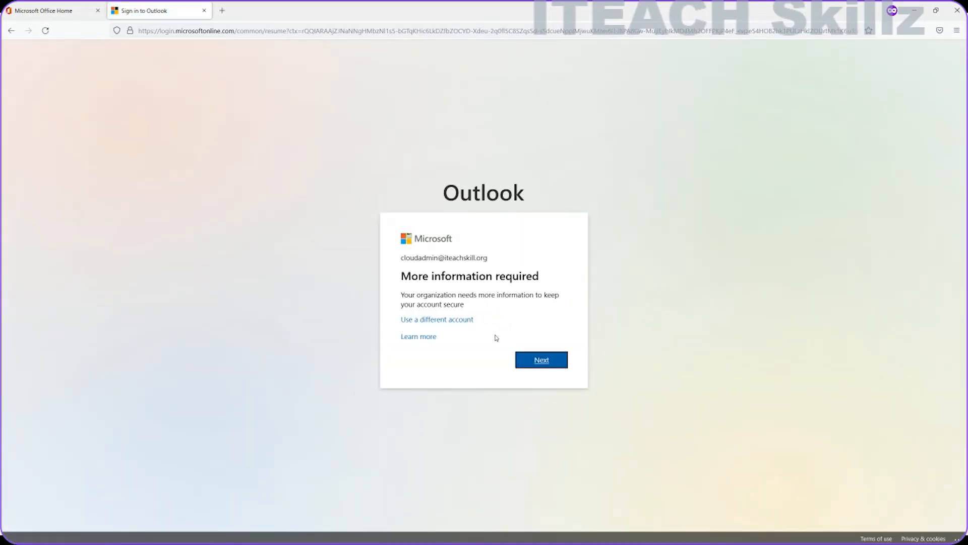
left_click(533, 363)
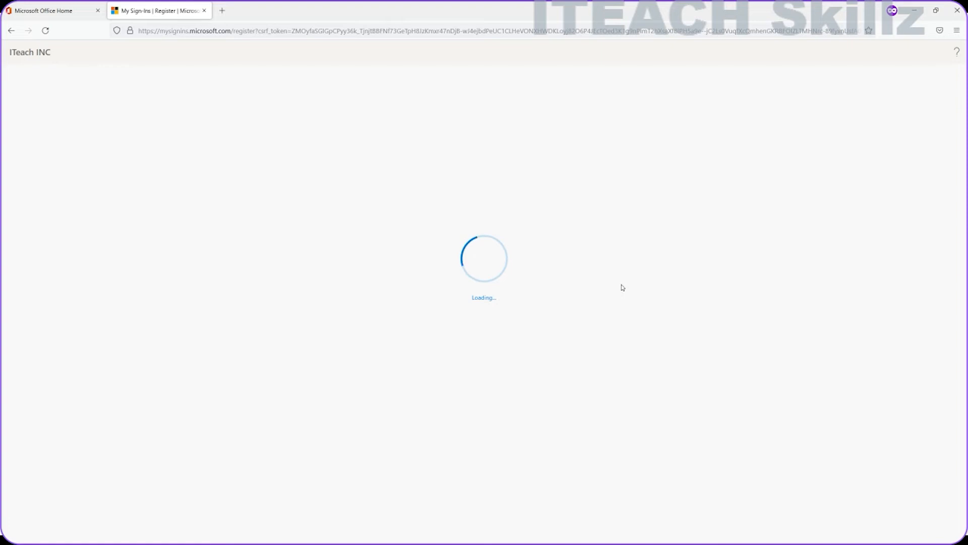
left_click(634, 321)
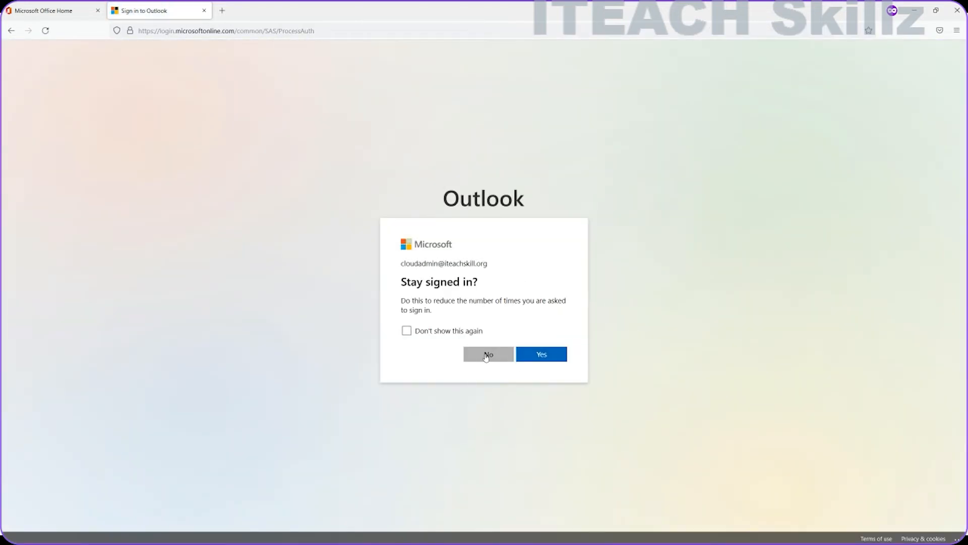
left_click(487, 356)
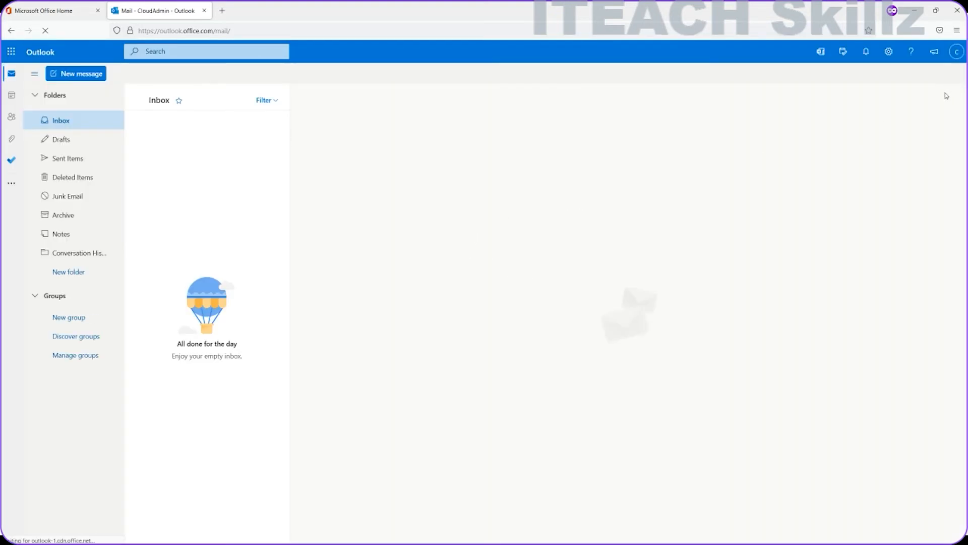
Step: Verify CloudAdmin is the signed-in Outlook account, then minimise the Outlook window
left_click(954, 58)
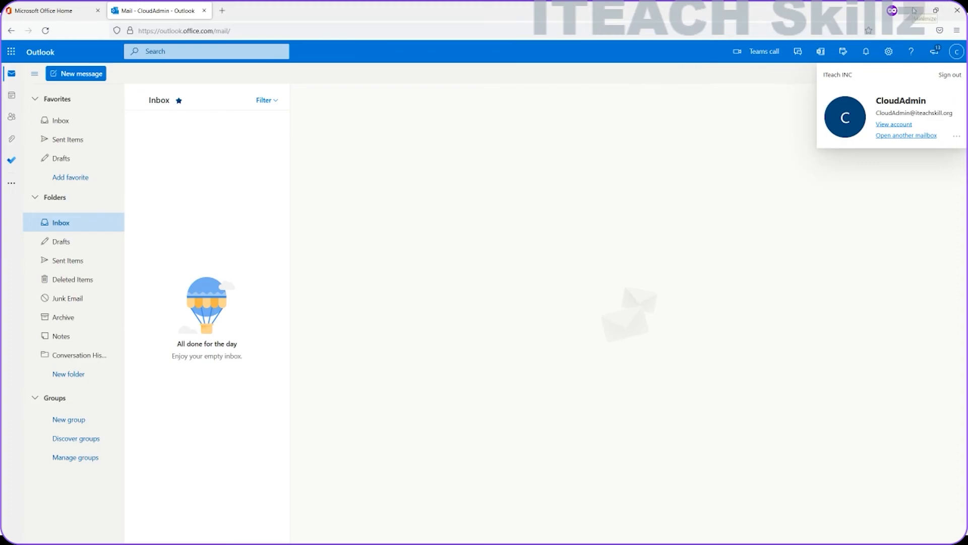
left_click(914, 11)
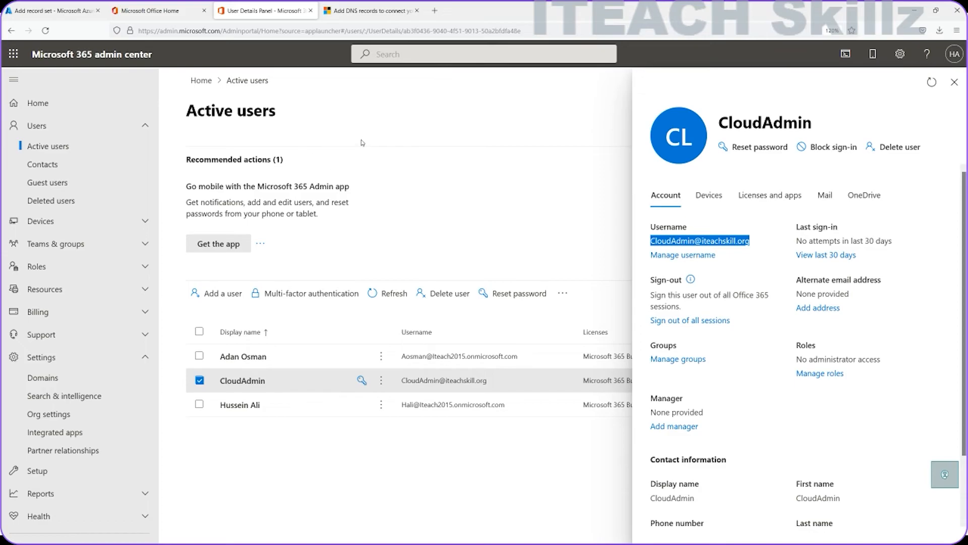
Step: In the Azure DNS zone tab, review the SRV form fields, then discard the unsaved record set
left_click(65, 14)
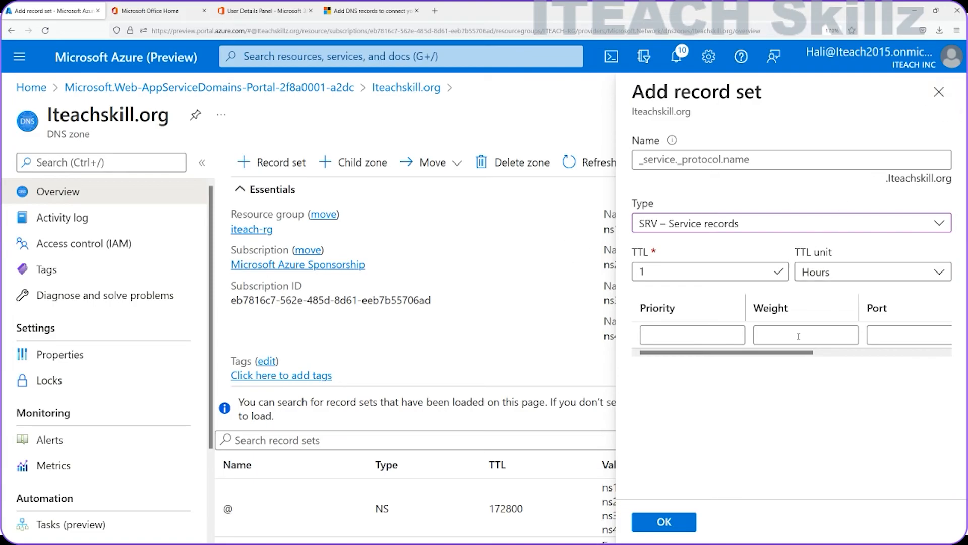
scroll(835, 356, "right", 1)
scroll(833, 355, "right", 3)
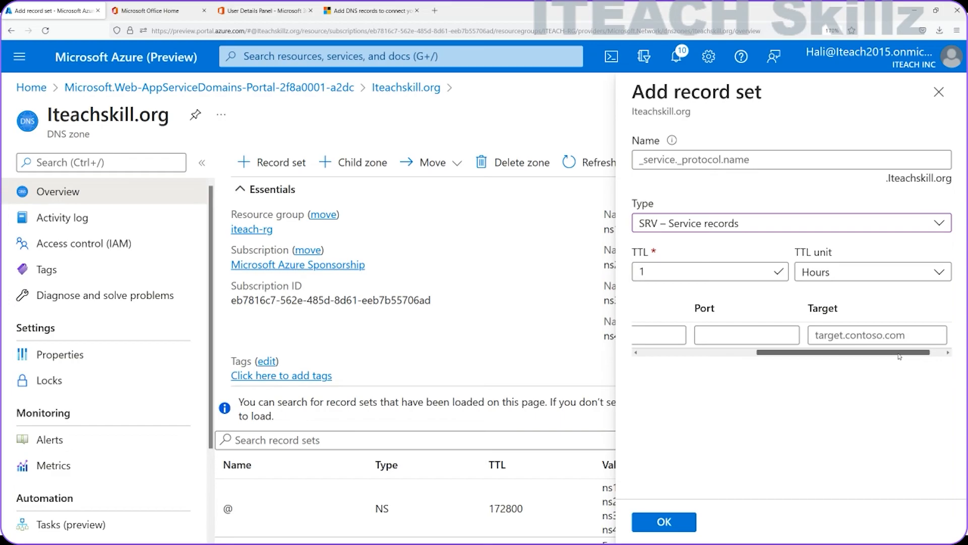
left_click_drag(900, 356, 762, 356)
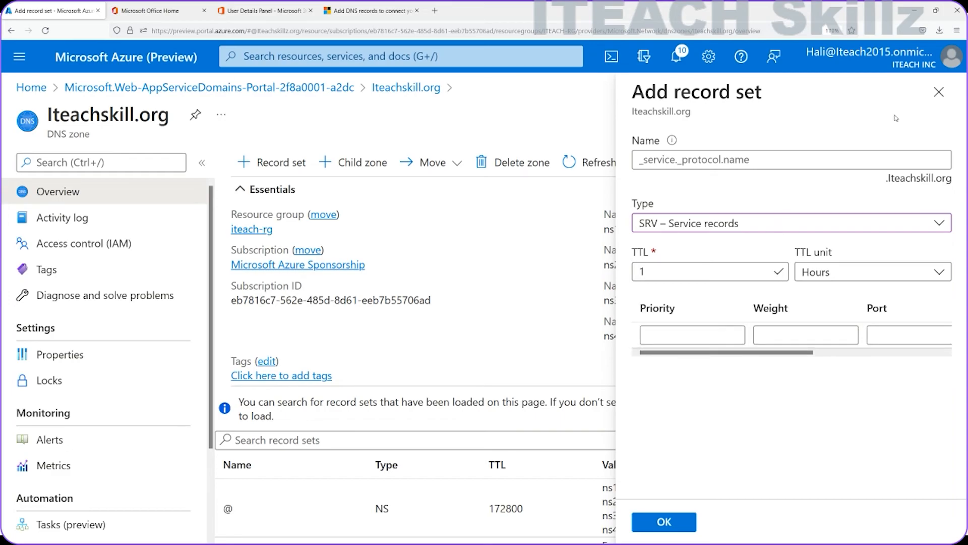
left_click(939, 92)
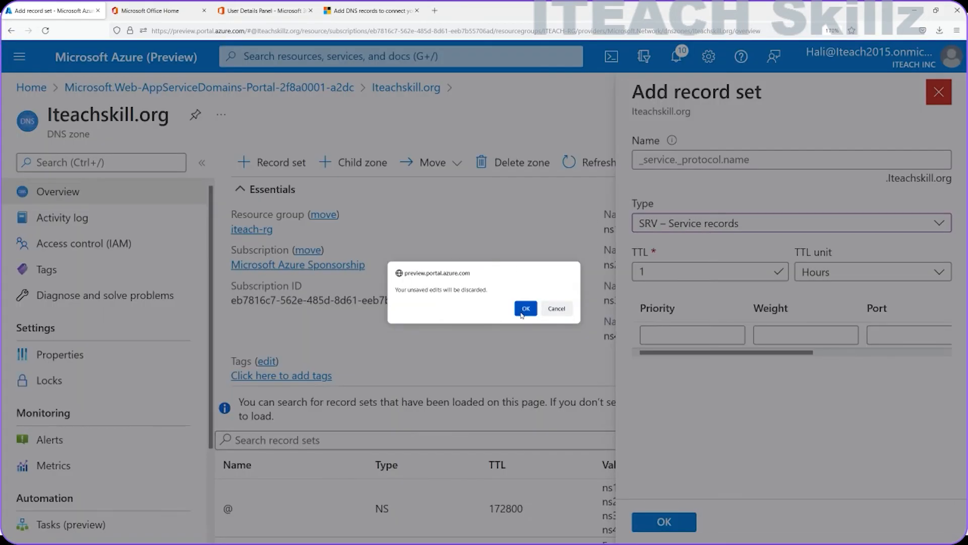
left_click(525, 308)
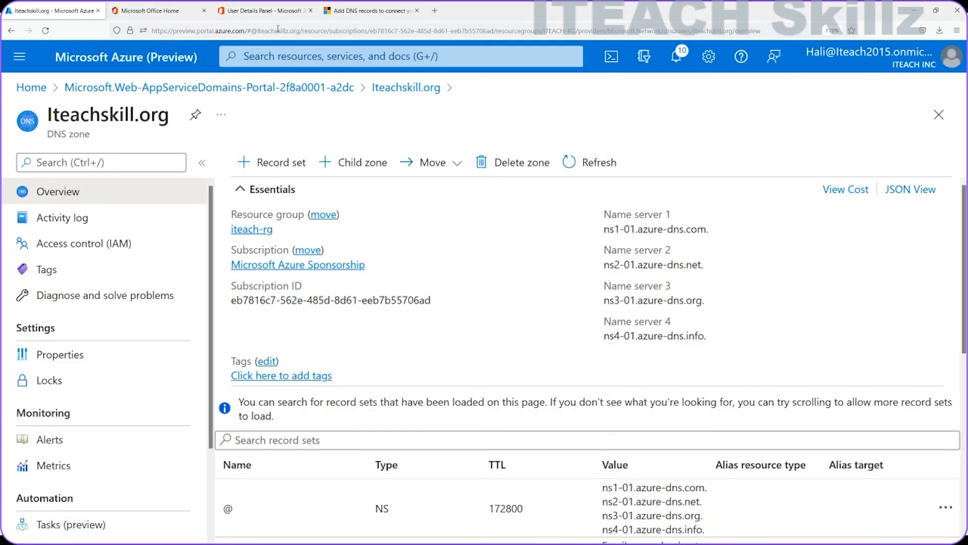
Step: Scroll through the Iteachskill.org MX, TXT, SRV and CNAME records, then switch to the admin center tab
scroll(348, 246, "down", 6)
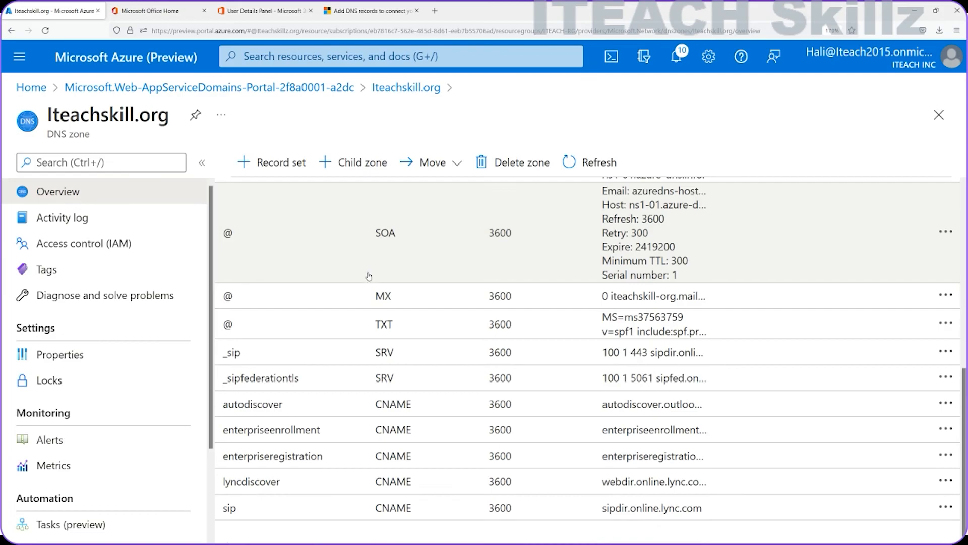
scroll(437, 316, "up", 6)
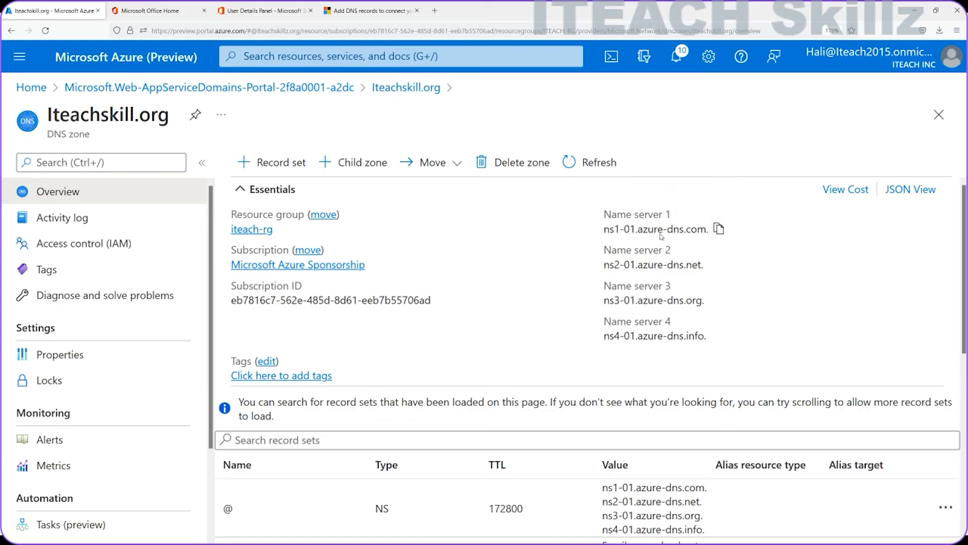
scroll(685, 292, "down", 3)
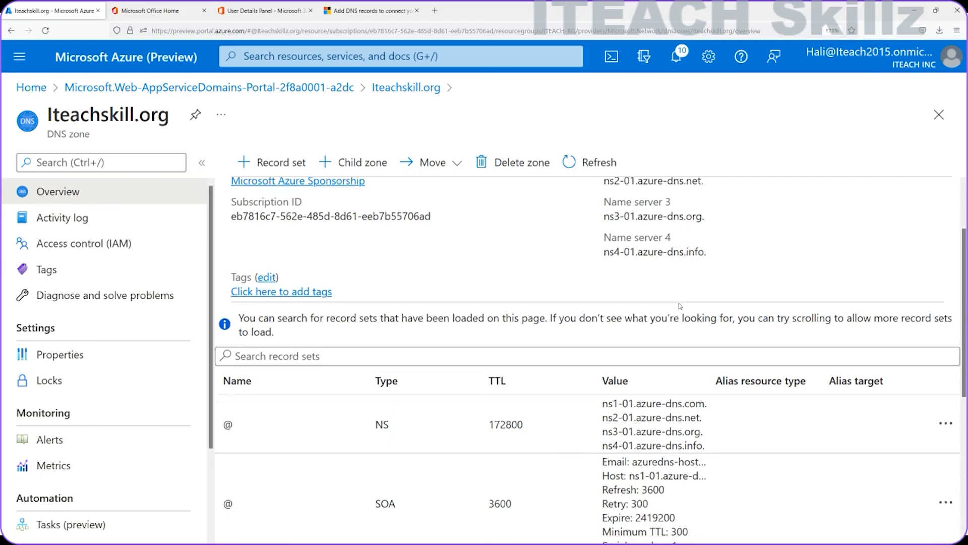
scroll(630, 277, "up", 3)
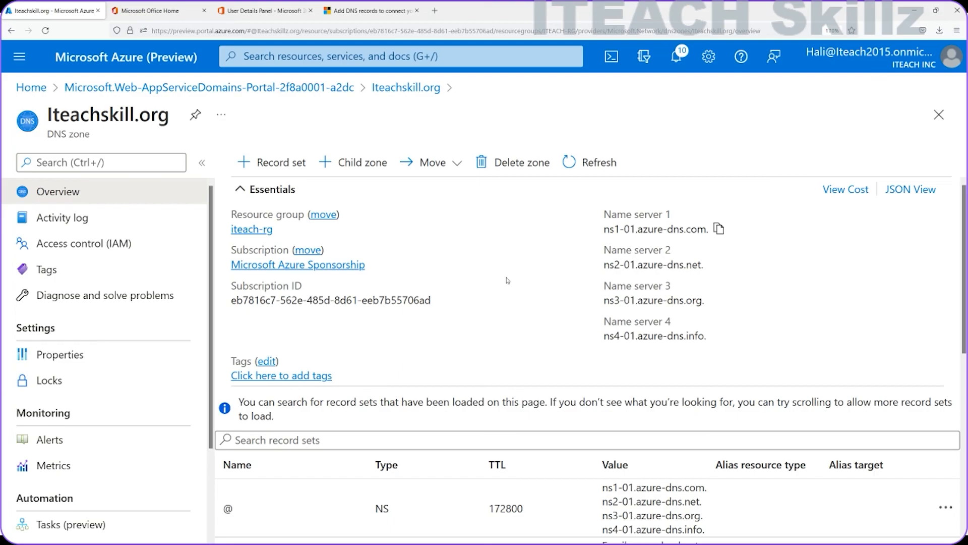
left_click(259, 11)
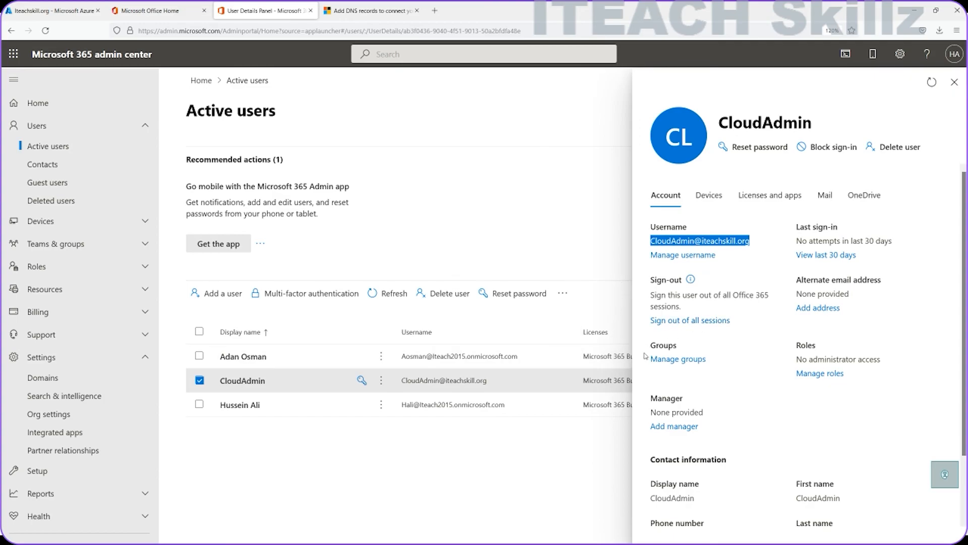
Step: Close CloudAdmin's details to show the three active users, then return to the Azure DNS zone tab
left_click(955, 82)
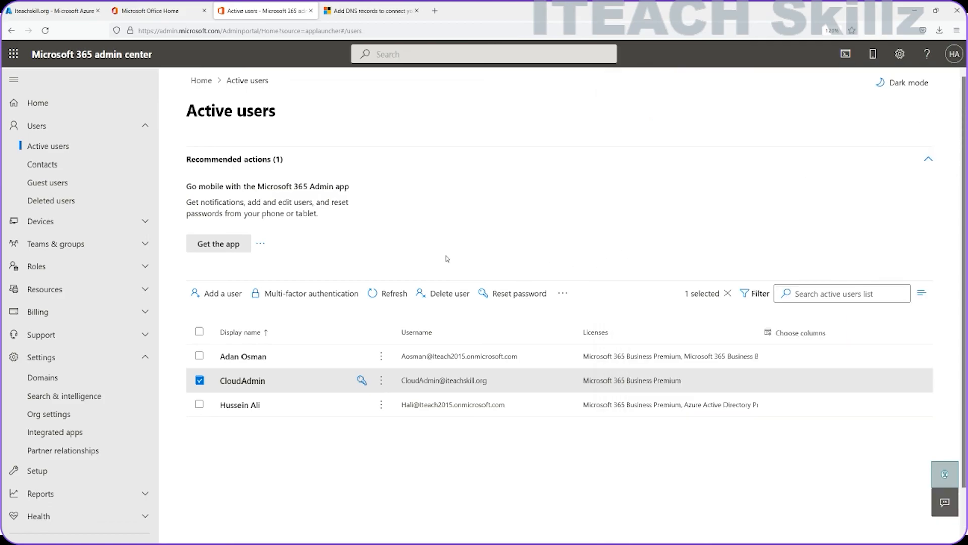
left_click(59, 14)
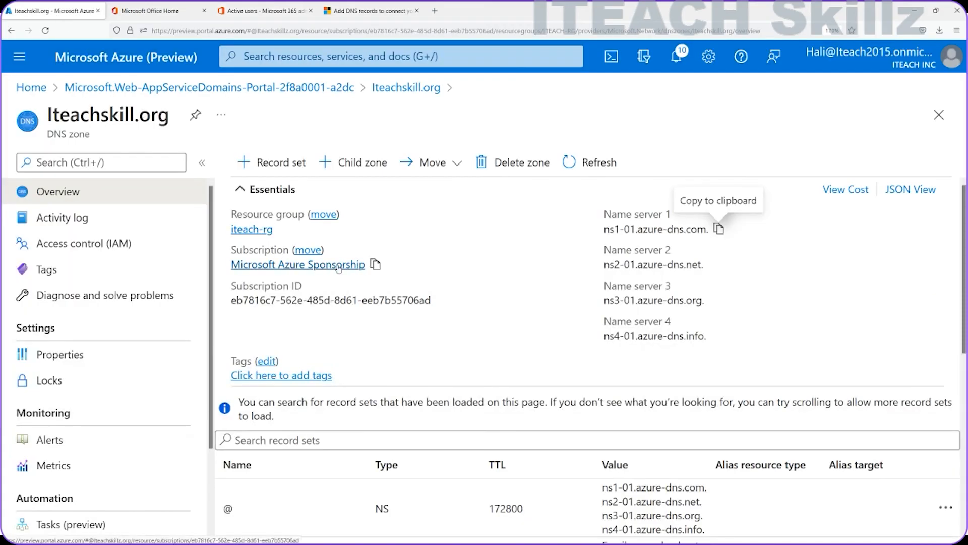